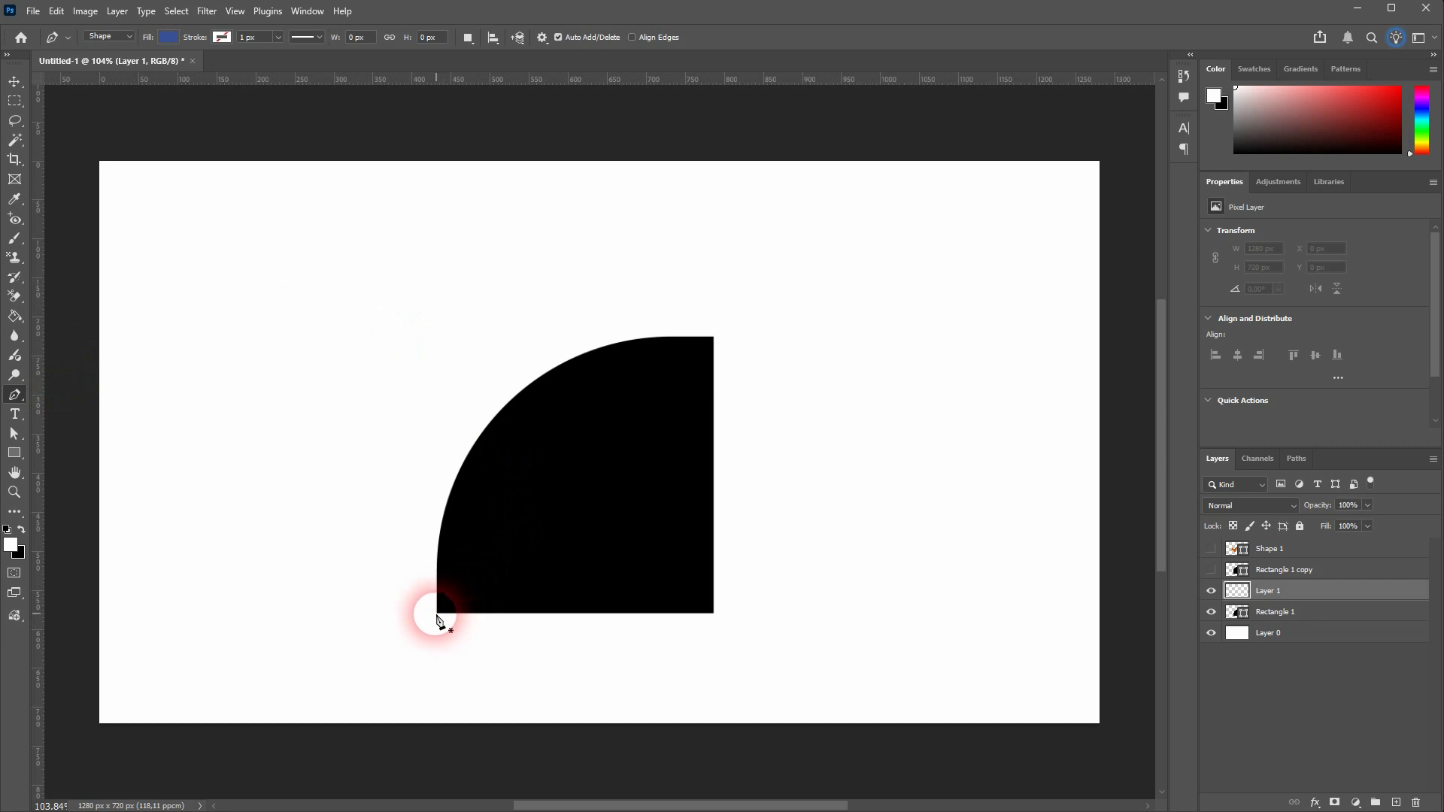
# Trace the black quarter-round shape with the Pen tool, straight edges first and the curved edge last, about 356 × 354 px
pyautogui.click(436, 615)
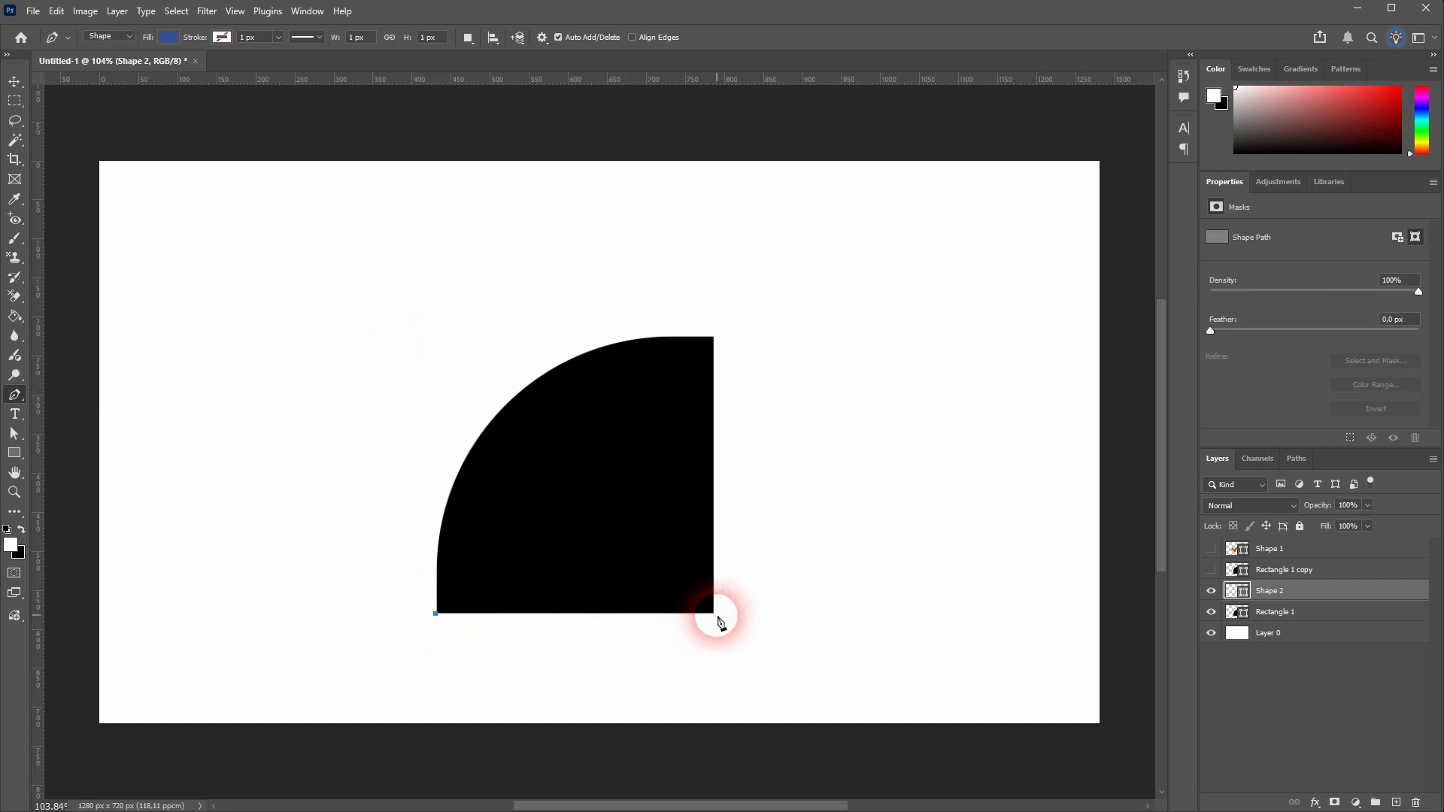
pyautogui.click(713, 339)
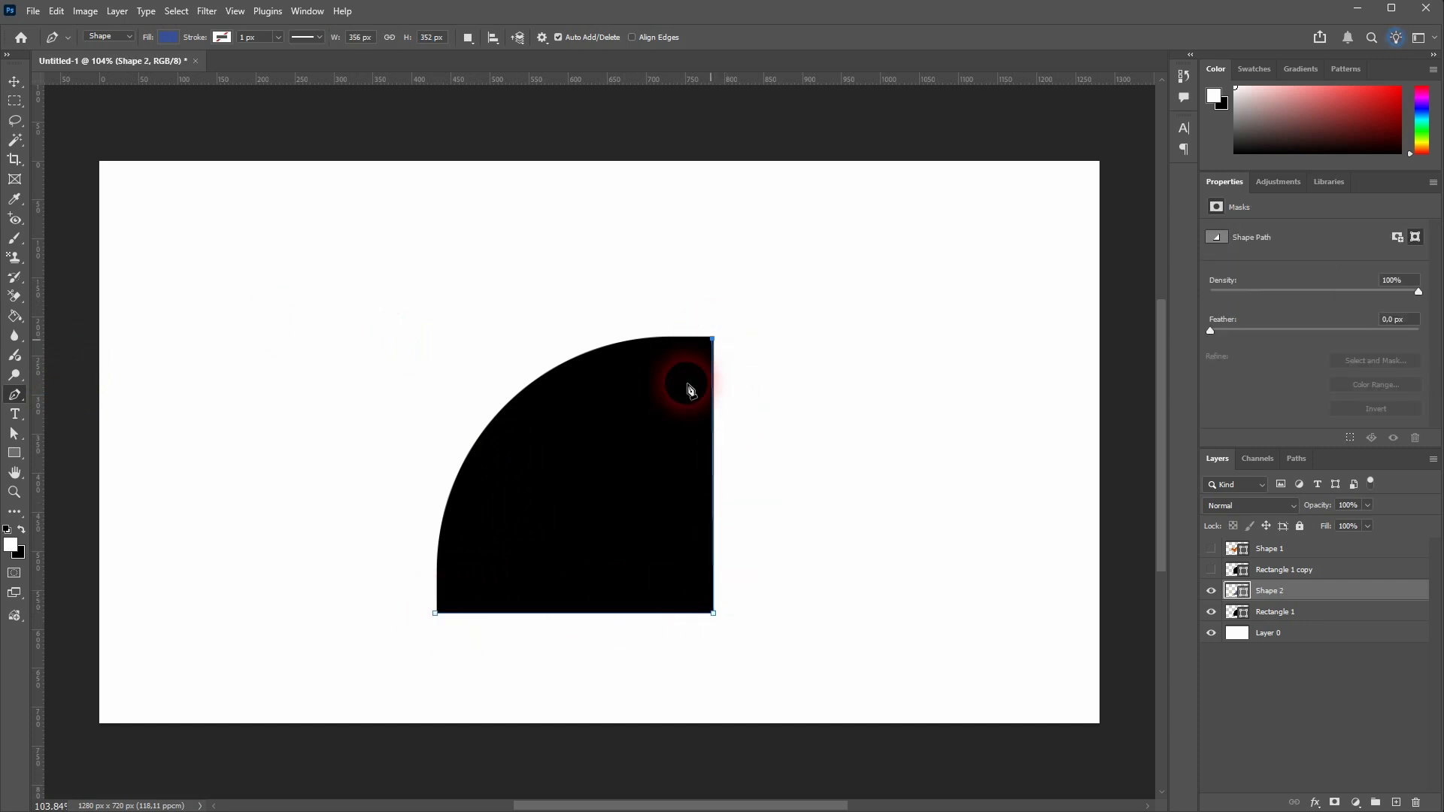
pyautogui.click(436, 614)
pyautogui.moveTo(439, 623); pyautogui.dragTo(439, 777)
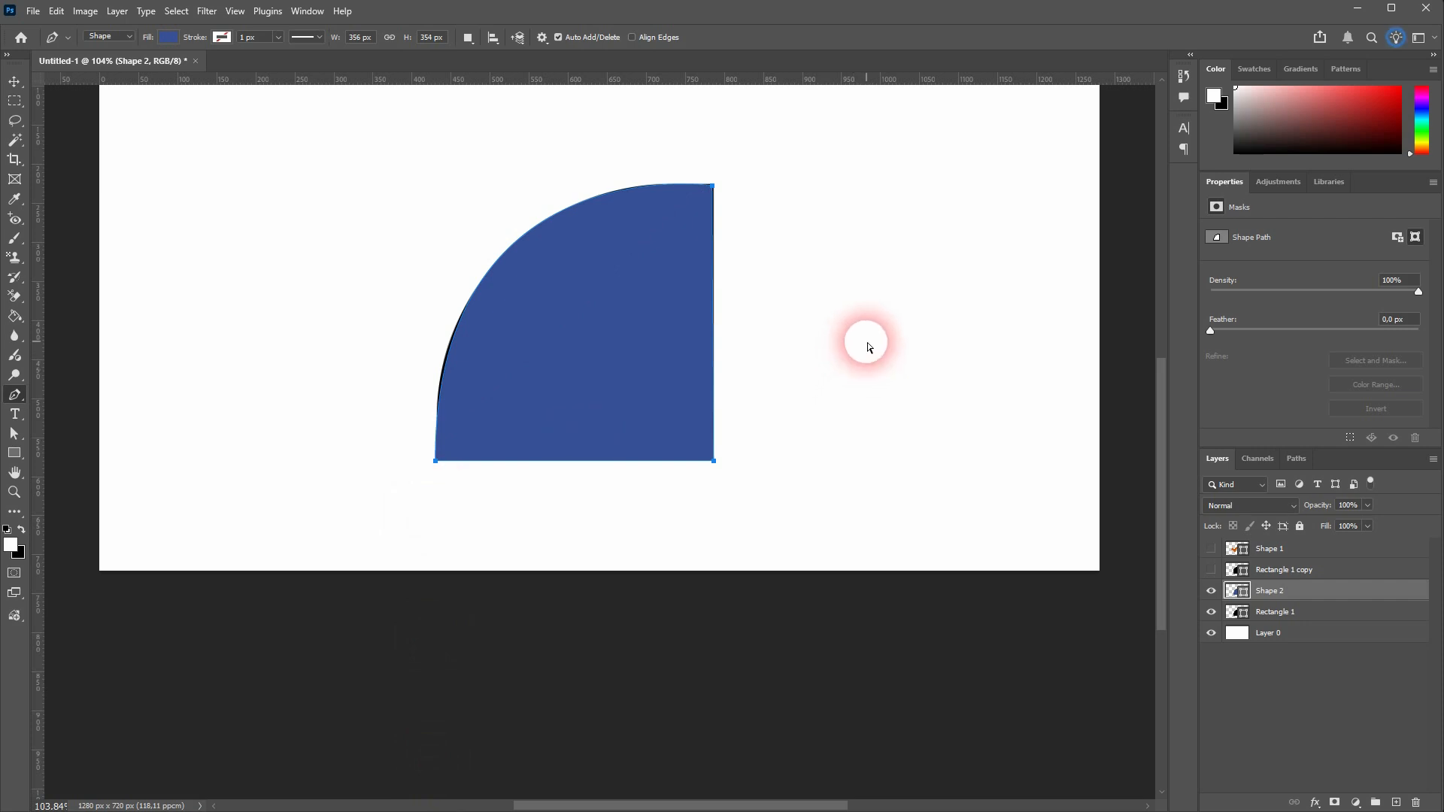
# Undo the whole traced path back to the empty layer
pyautogui.hotkey('ctrl', 'z')
pyautogui.hotkey('ctrl', 'z')
pyautogui.hotkey('ctrl', 'z')
pyautogui.hotkey('ctrl', 'z')
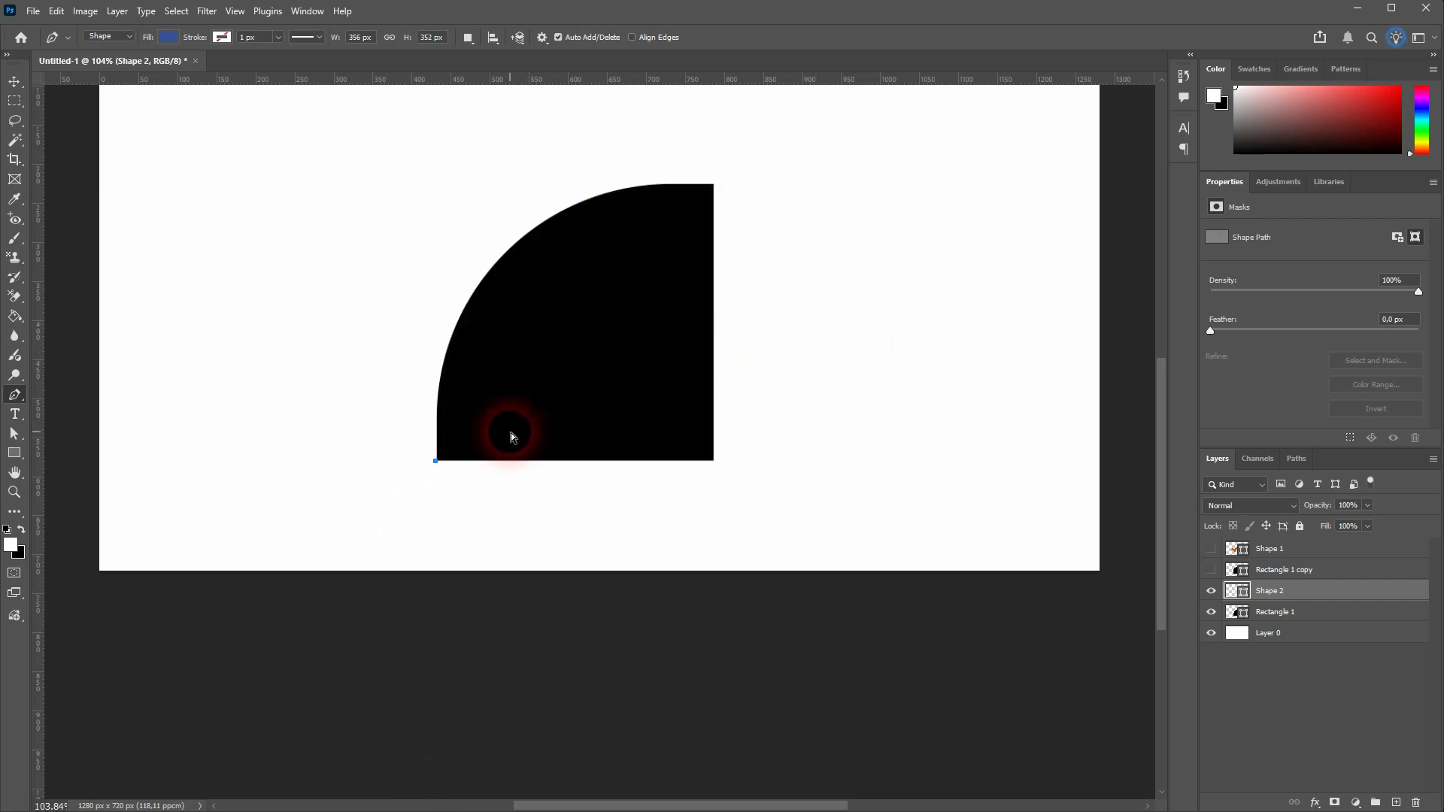
pyautogui.hotkey('ctrl', 'z')
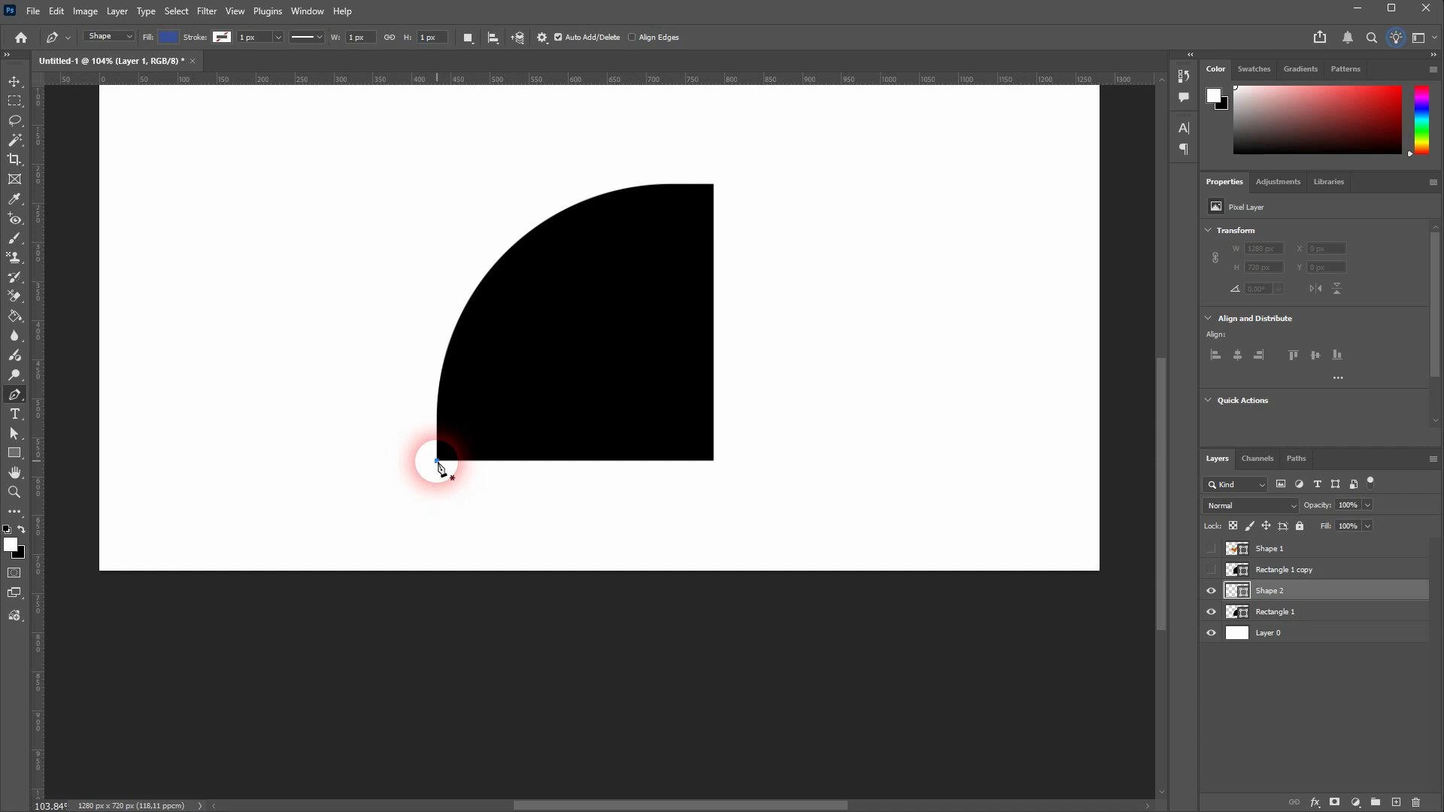
# Trace the quarter-round shape with the Pen tool, curved edge first and straight edges last, about 355 × 353 px, closing the path
pyautogui.click(437, 461)
pyautogui.moveTo(712, 184)
pyautogui.mouseDown()
pyautogui.moveTo(1024, 185)
pyautogui.moveTo(712, 188)
pyautogui.mouseUp()
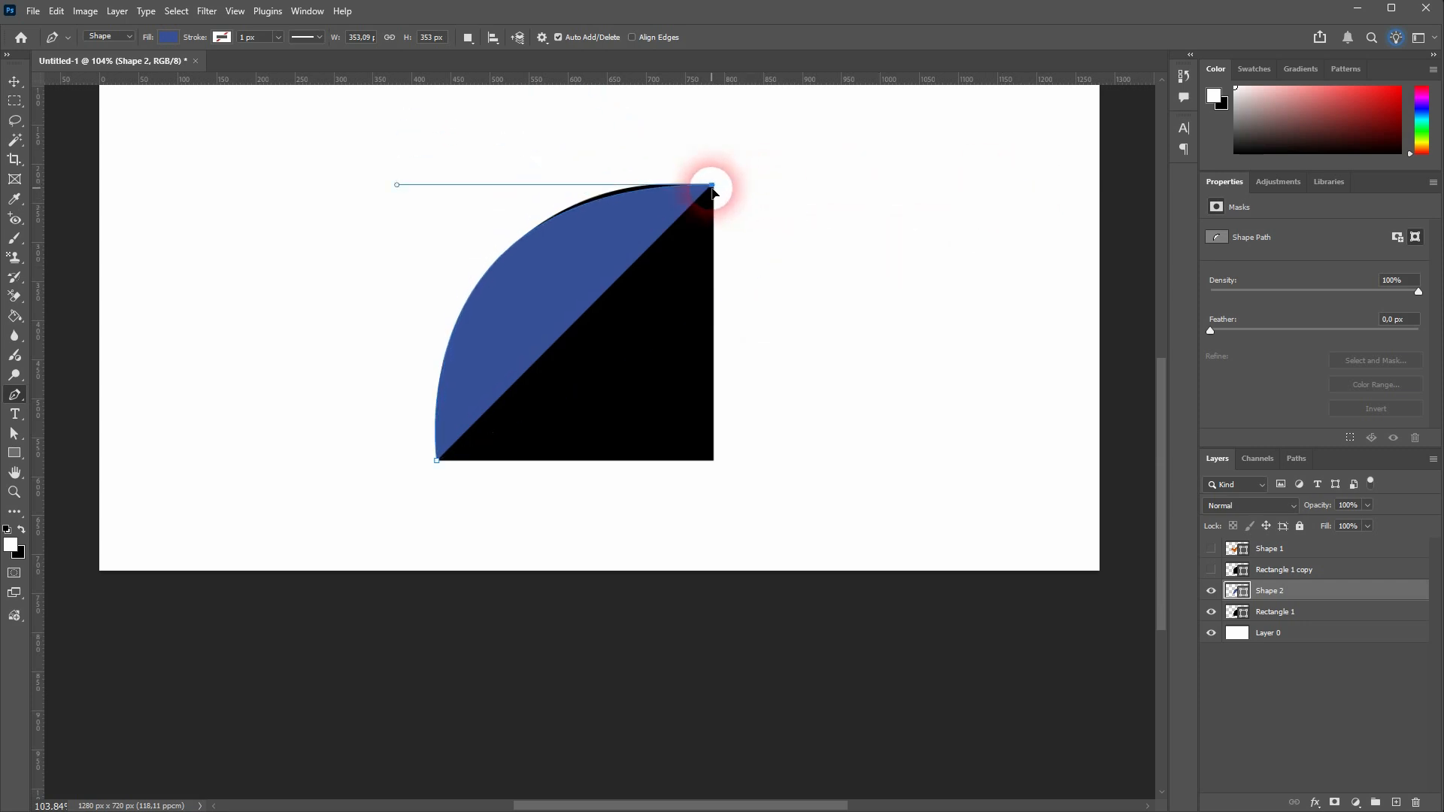
pyautogui.click(714, 461)
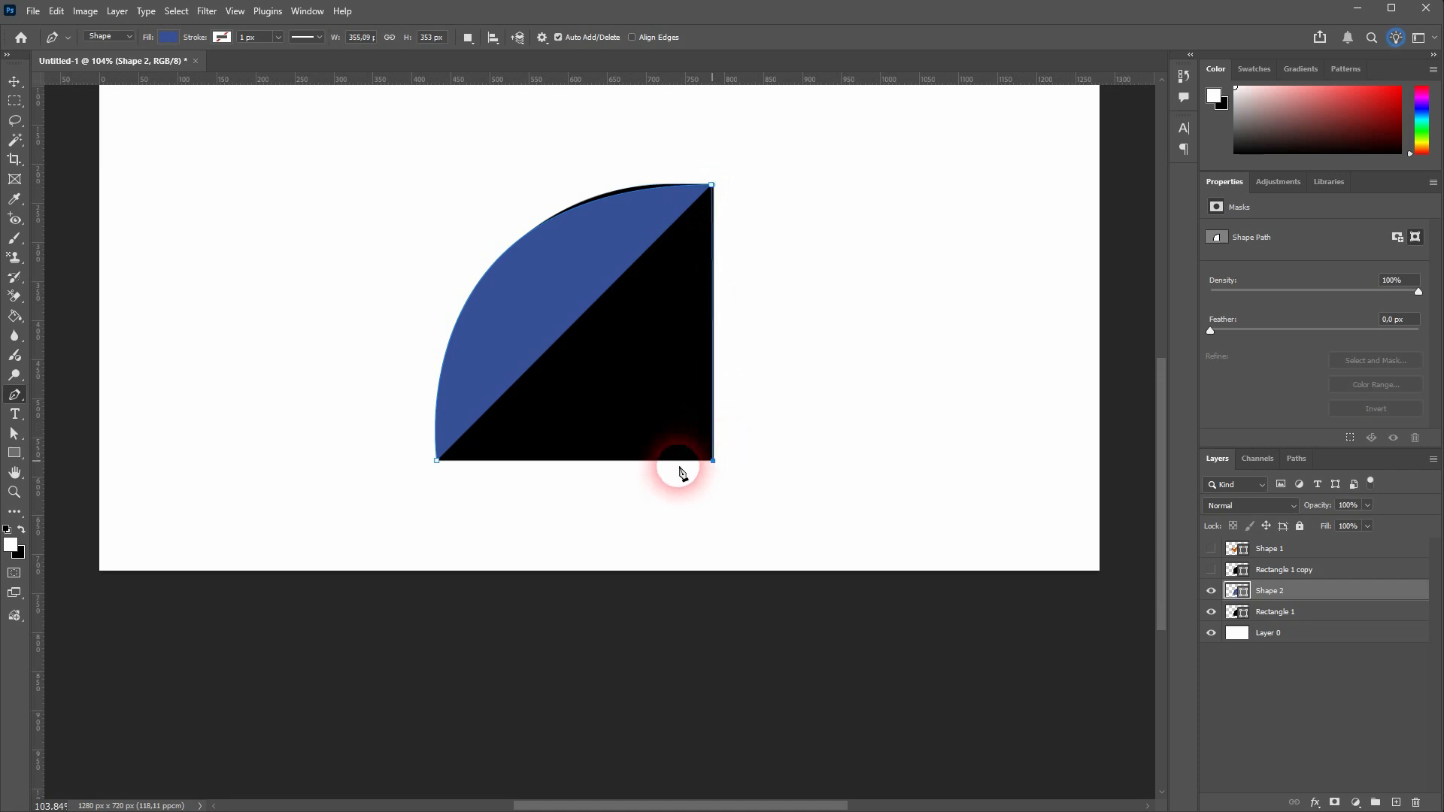
pyautogui.click(437, 460)
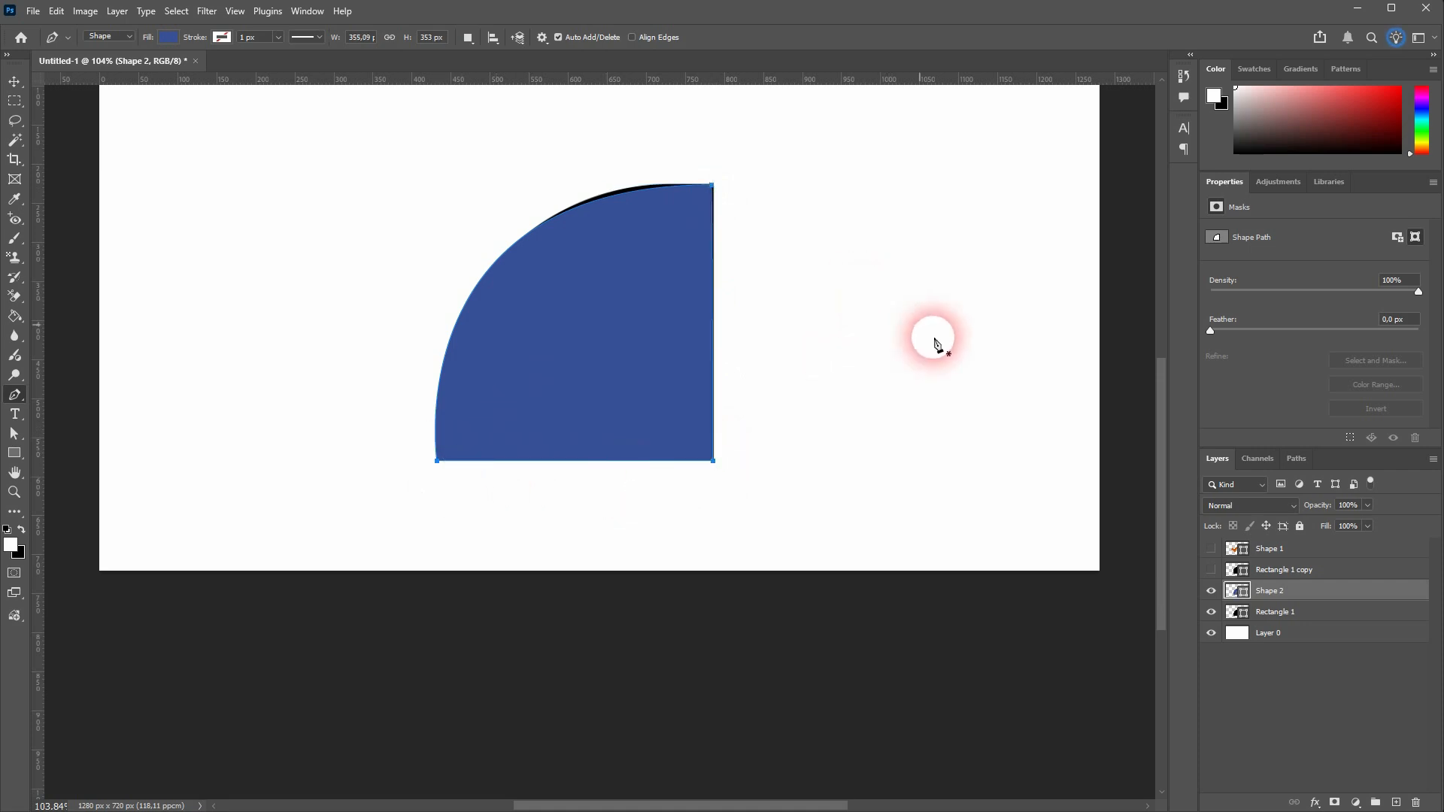
# Delete the traced Shape 2 layer and show Rectangle 1 copy in place of Rectangle 1
pyautogui.click(1417, 803)
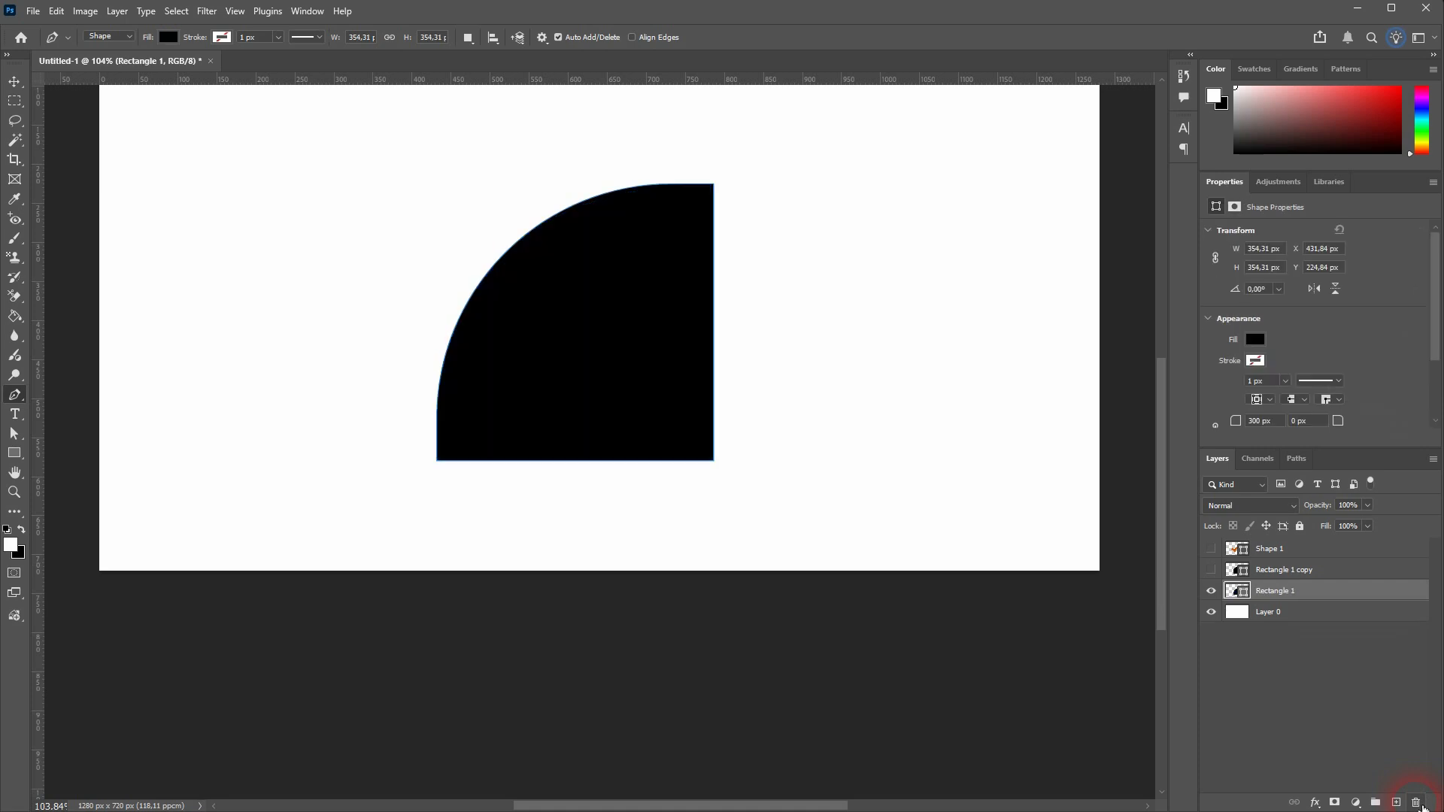
pyautogui.click(1210, 569)
pyautogui.click(1211, 591)
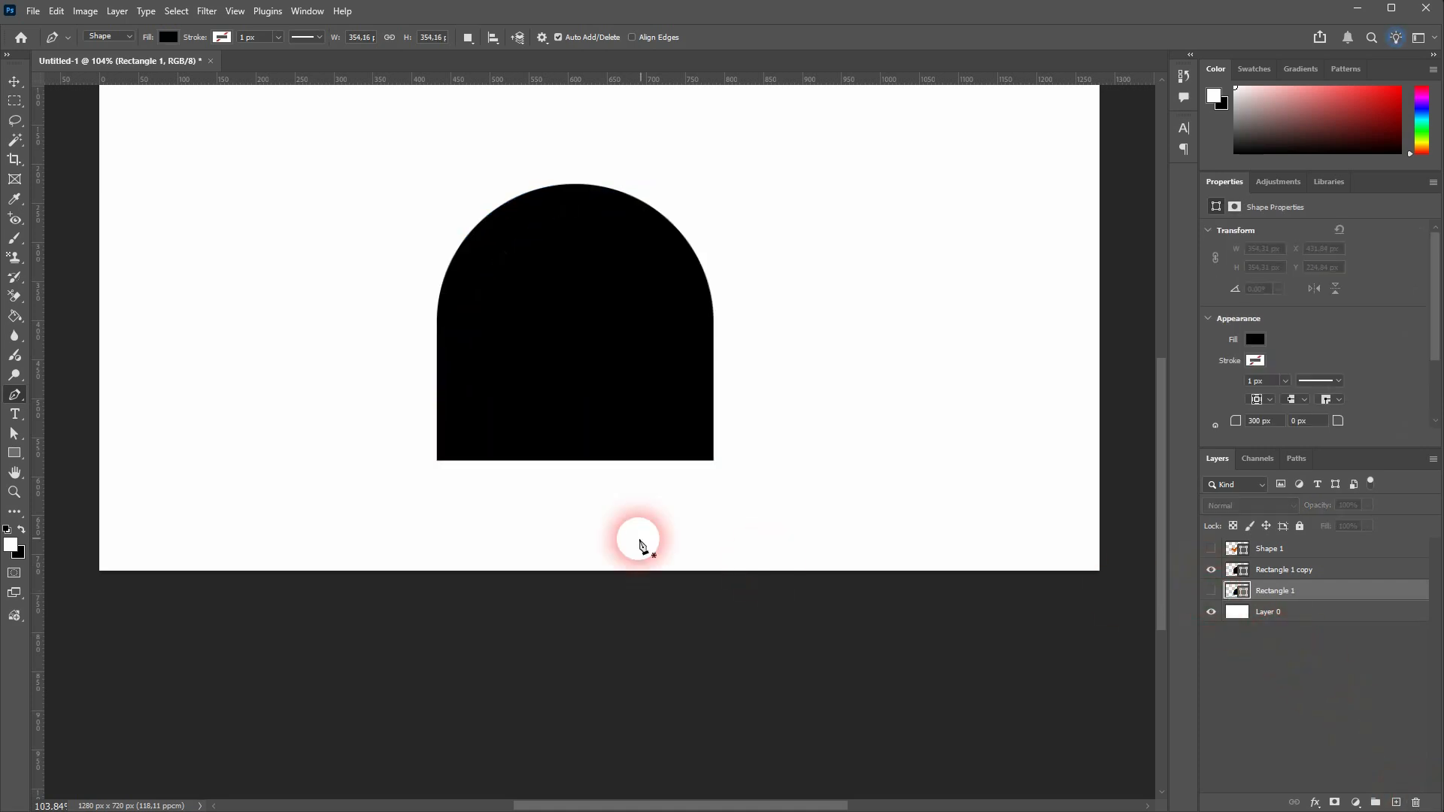
pyautogui.scroll(2, 651, 543)
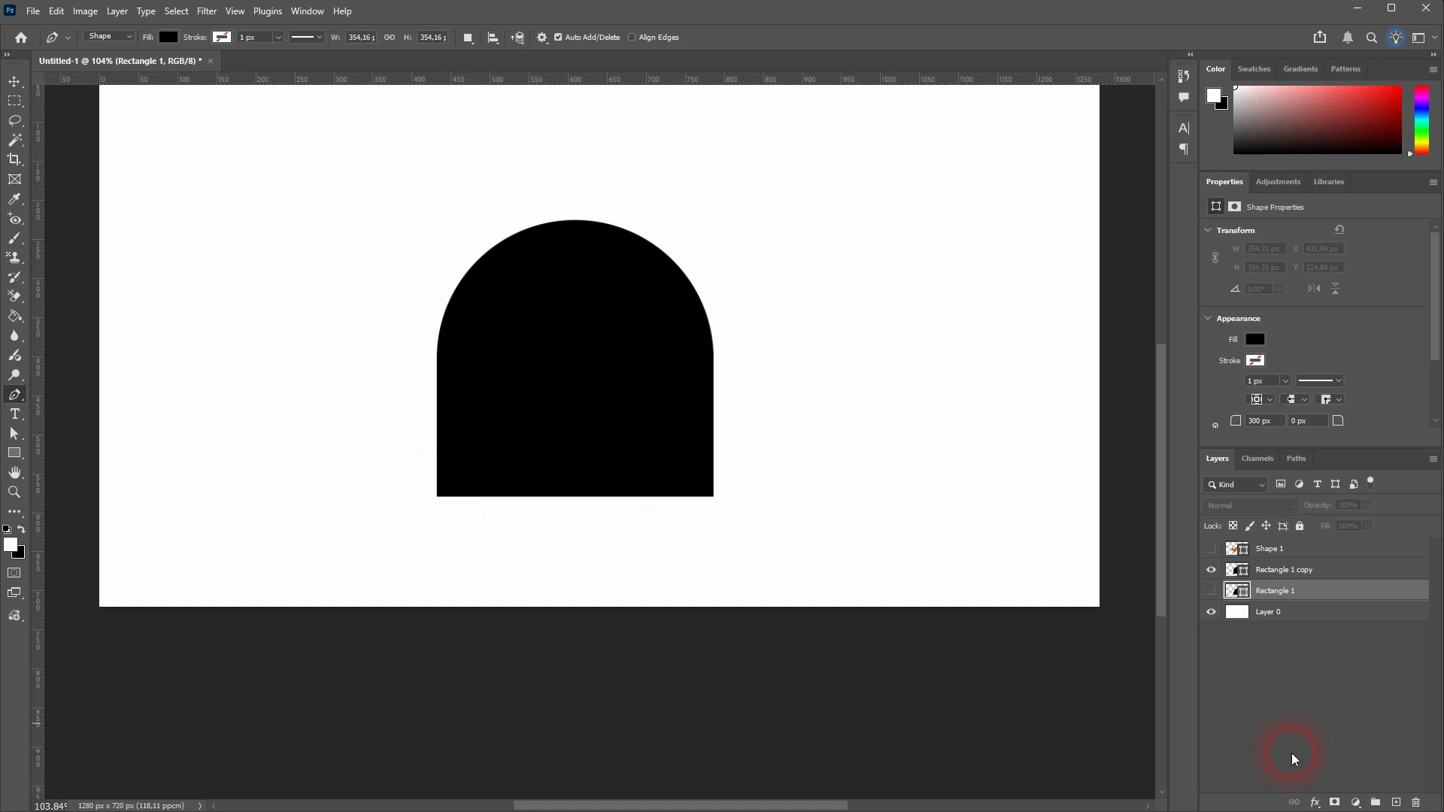
# Add a new layer above Rectangle 1 copy and set the shape fill to the recently used blue
pyautogui.click(1298, 572)
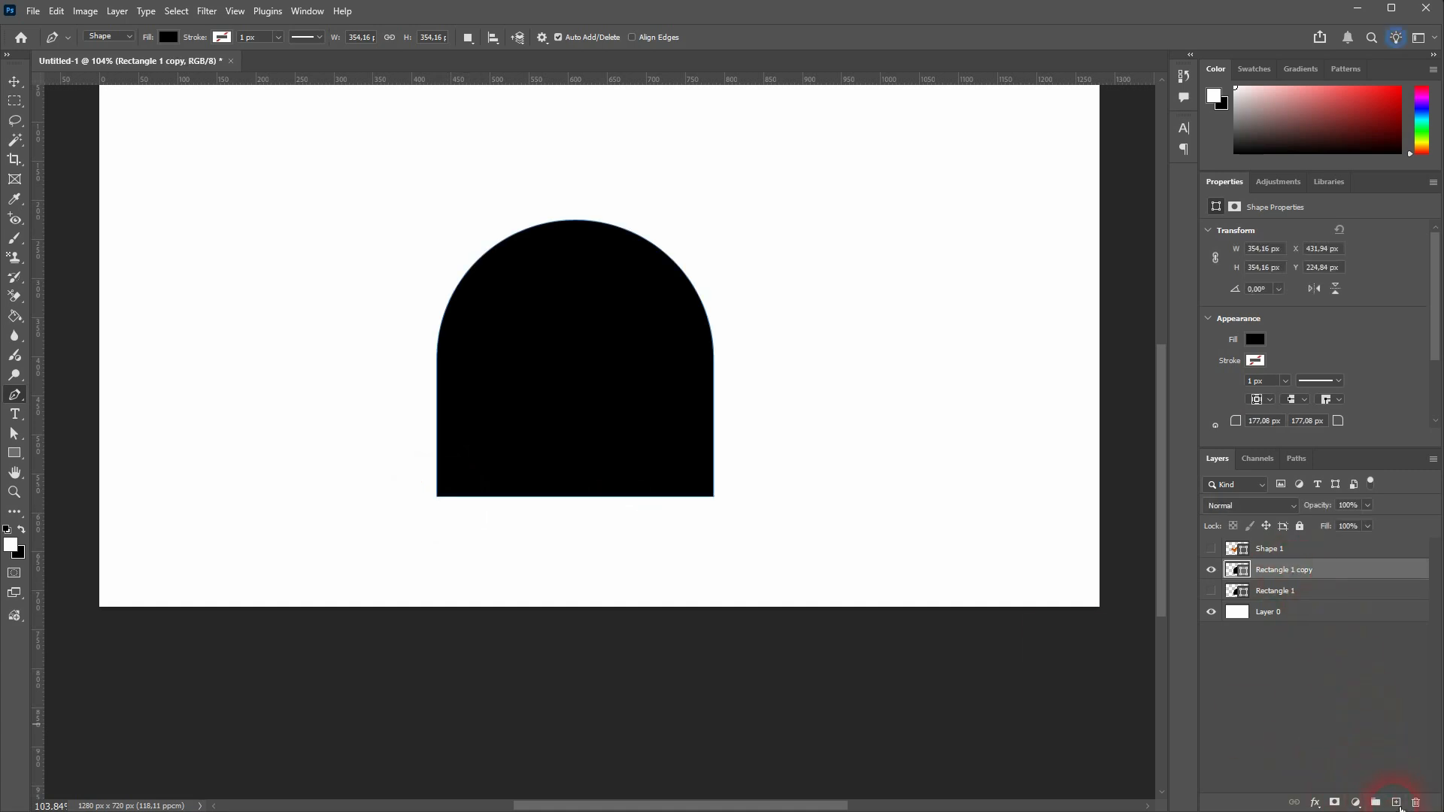
pyautogui.click(1395, 801)
pyautogui.click(168, 37)
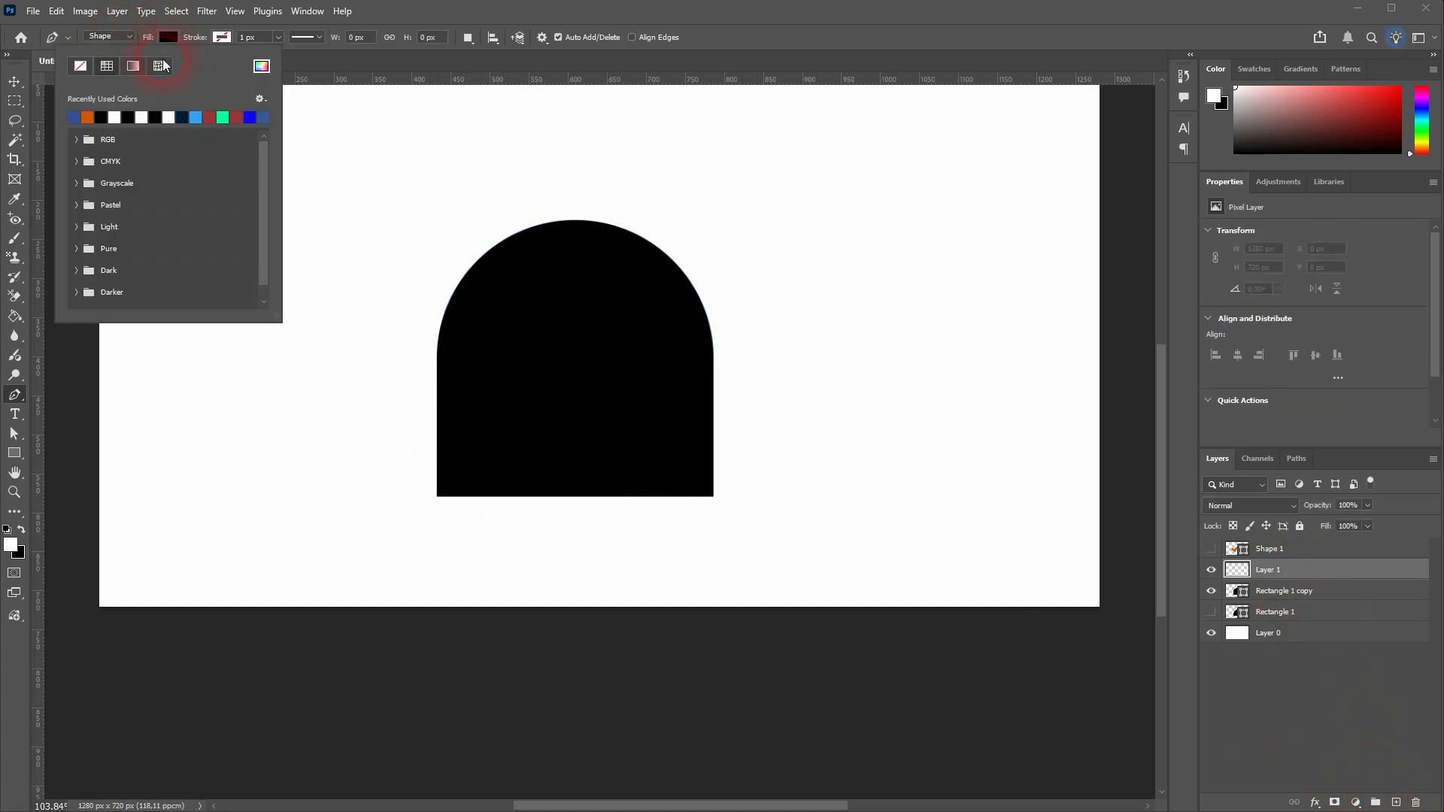
pyautogui.doubleClick(74, 118)
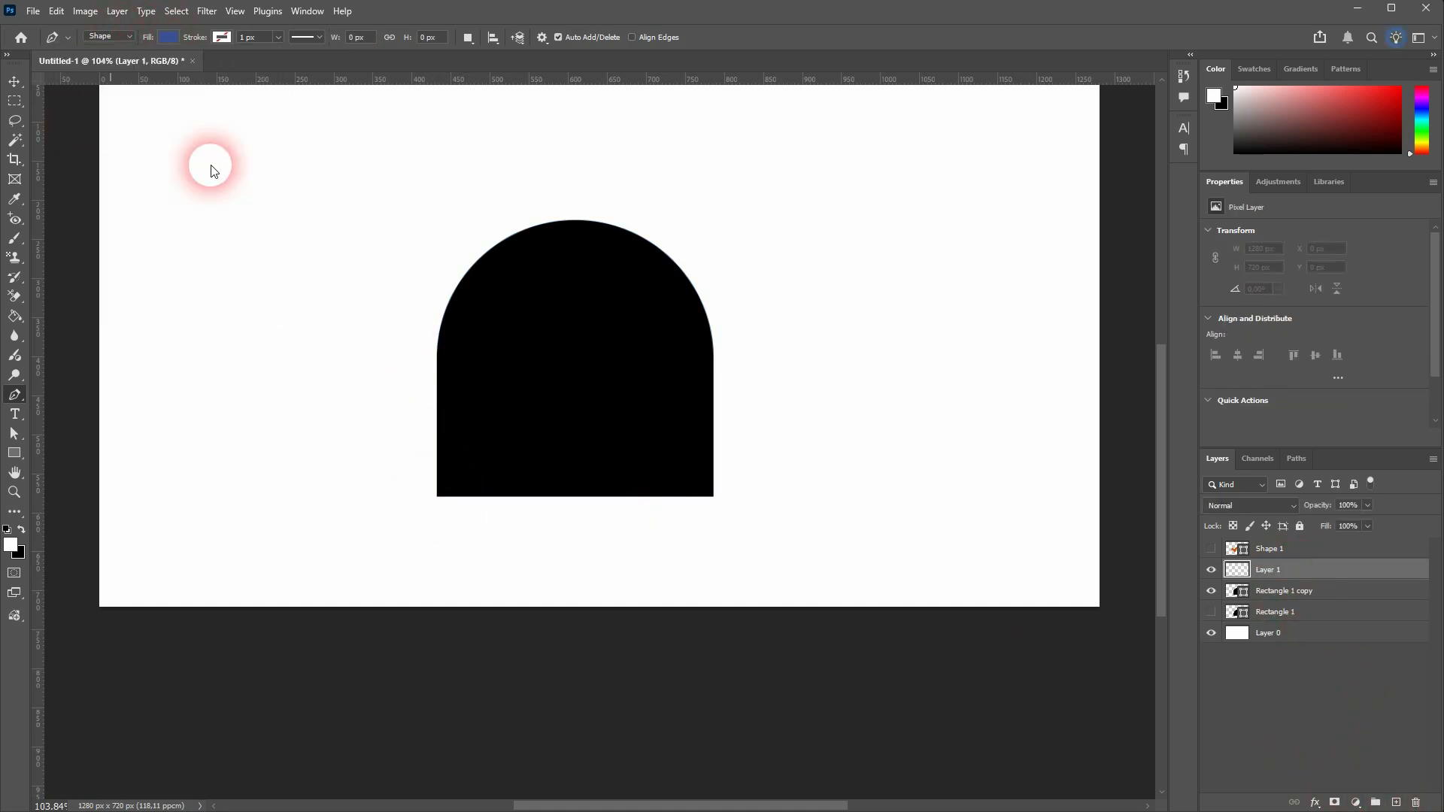
# Trace the black arch with the Pen tool as a closed path about 354 × 352 px, with a curve anchor at its crown
pyautogui.click(436, 496)
pyautogui.click(713, 495)
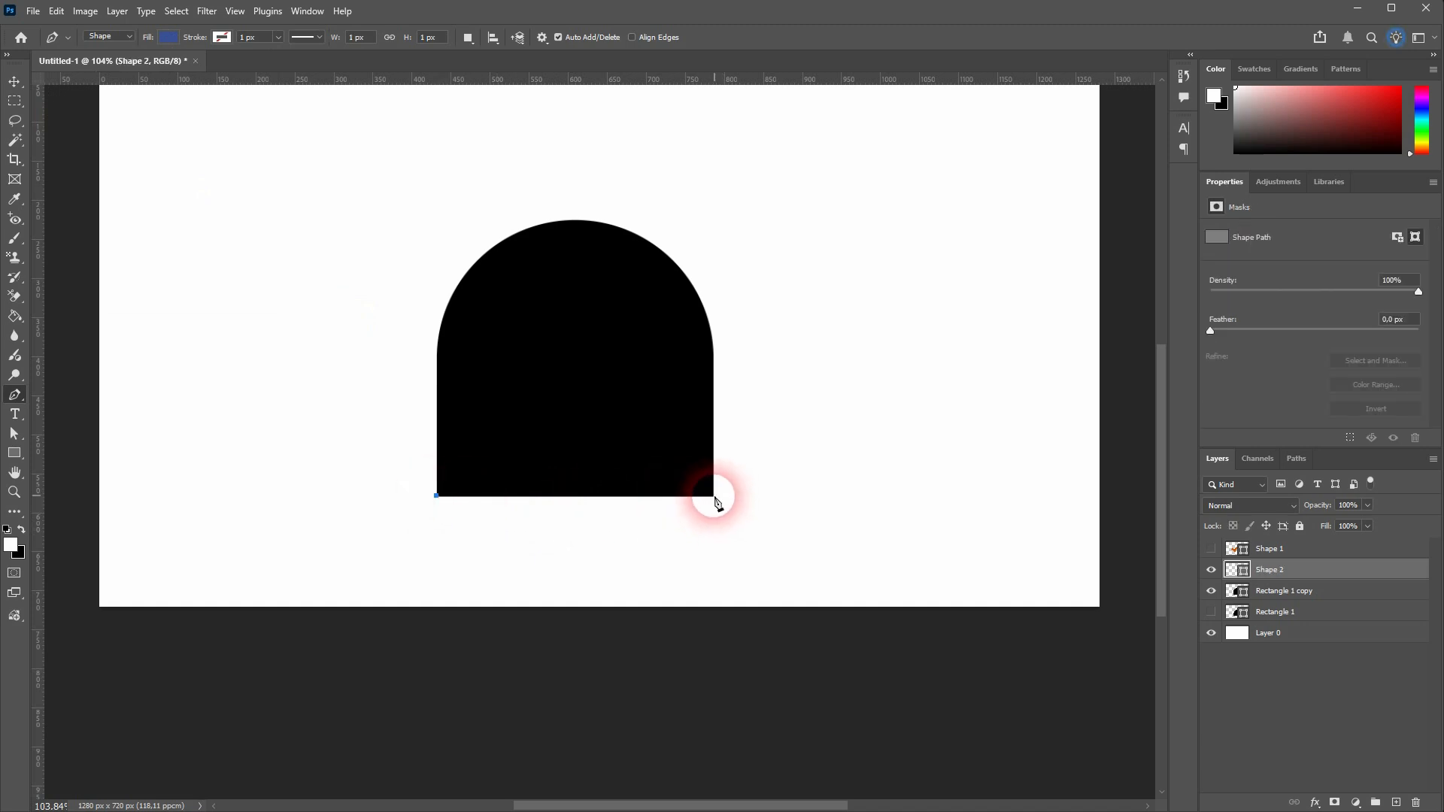
pyautogui.click(713, 346)
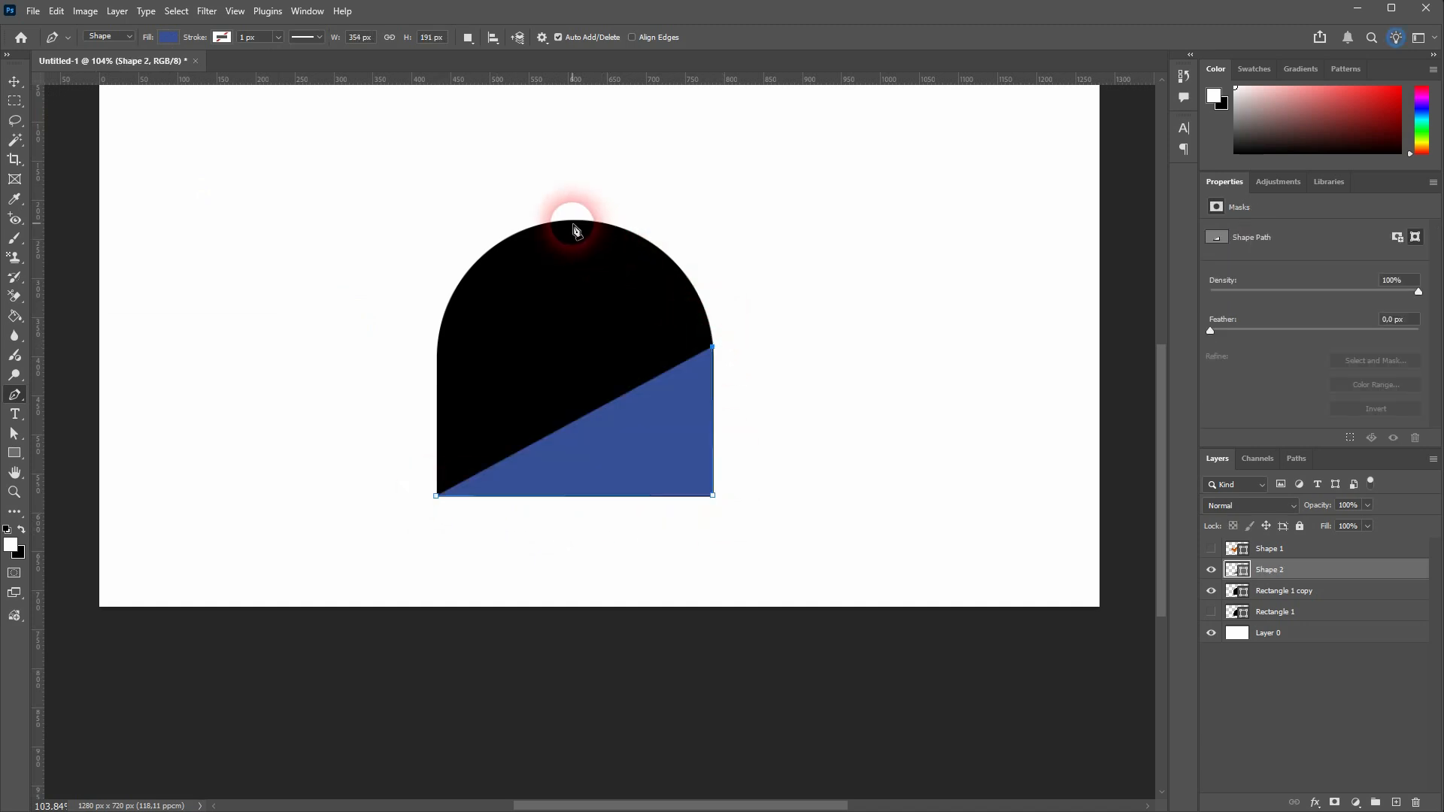
pyautogui.moveTo(568, 221); pyautogui.dragTo(432, 221)
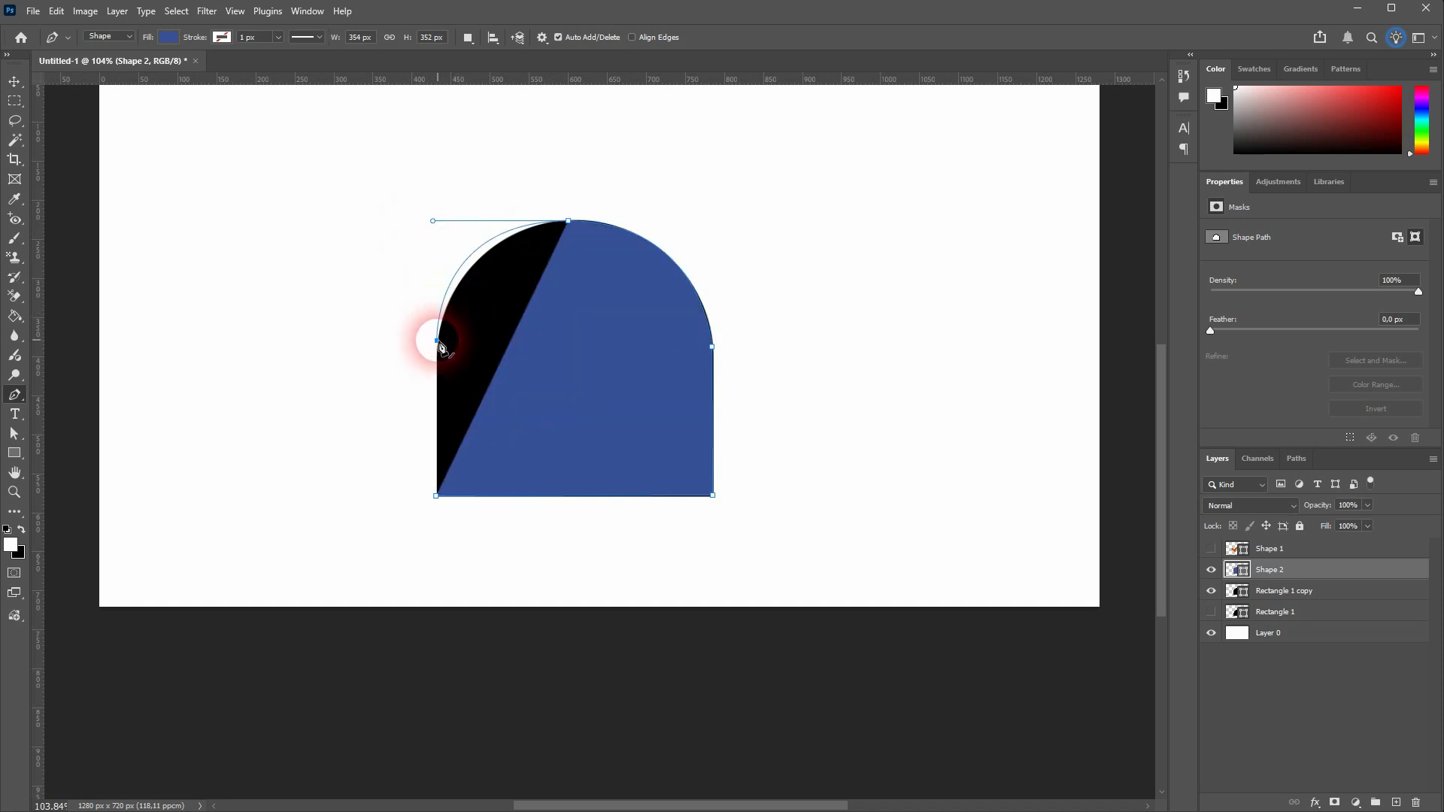
pyautogui.click(437, 341)
pyautogui.click(437, 495)
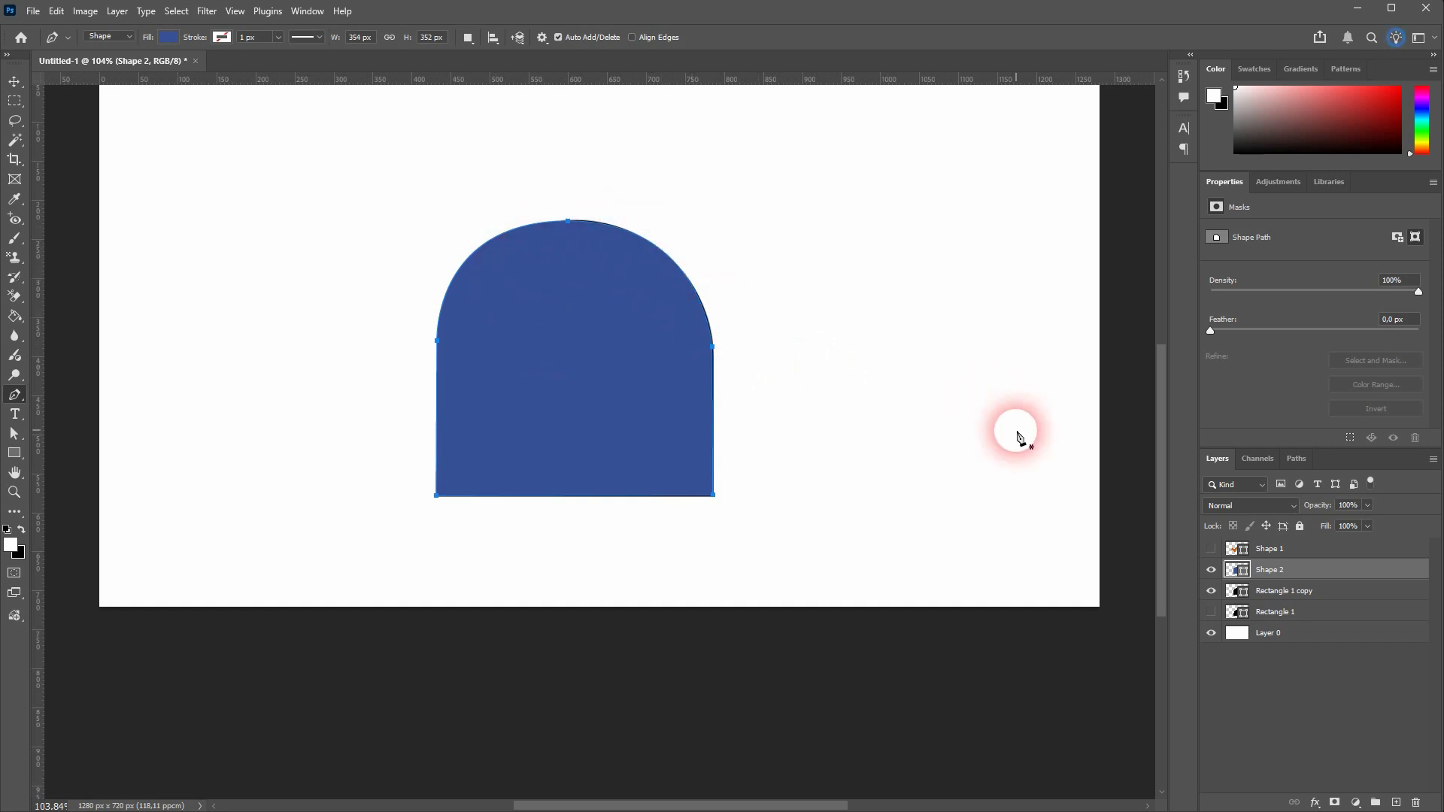
# Delete the traced arch layer, then show and select Shape 1 in place of Rectangle 1 copy
pyautogui.click(1418, 804)
pyautogui.click(1212, 570)
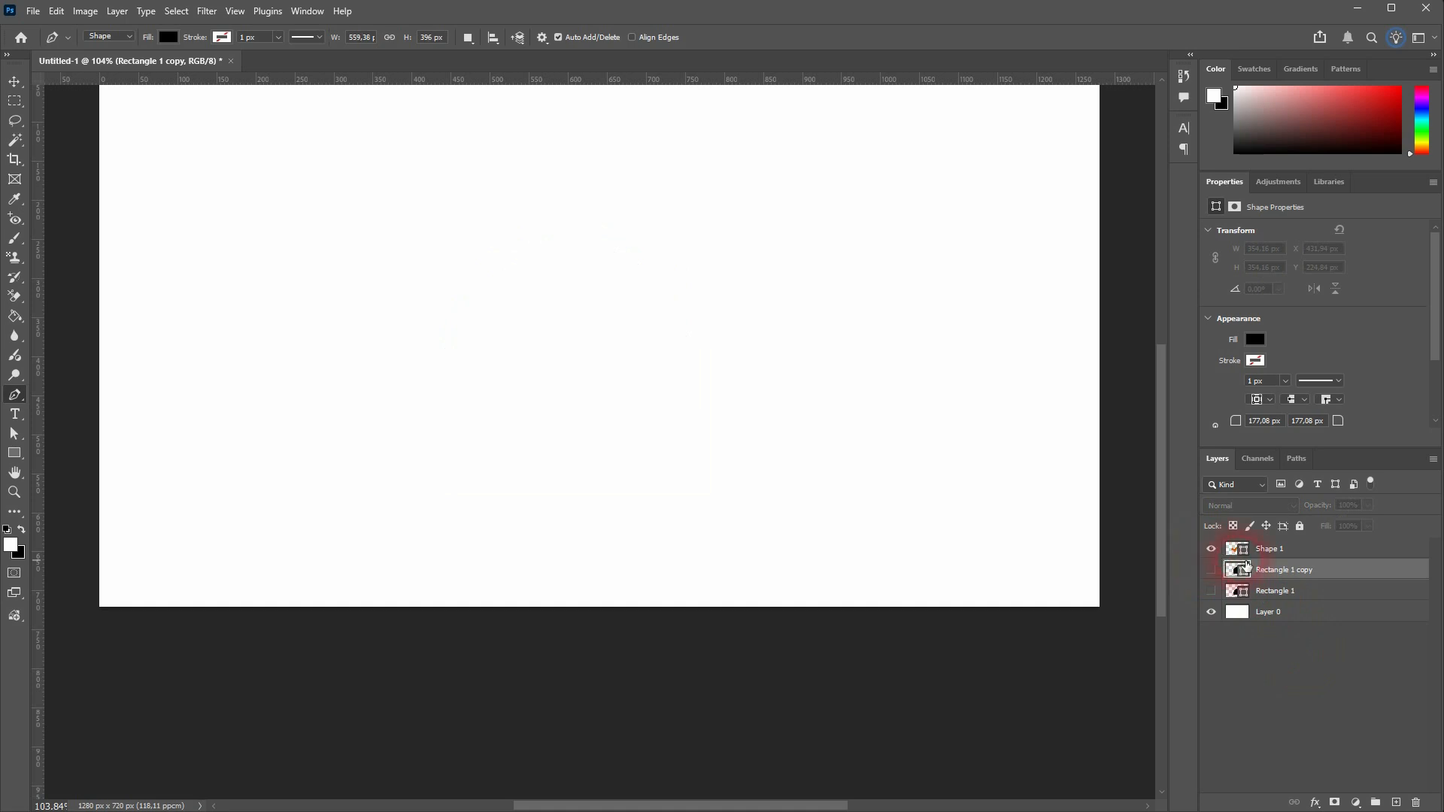
pyautogui.click(1296, 555)
# Add a new layer above Shape 1 and set the shape fill to the recently used blue
pyautogui.click(1396, 803)
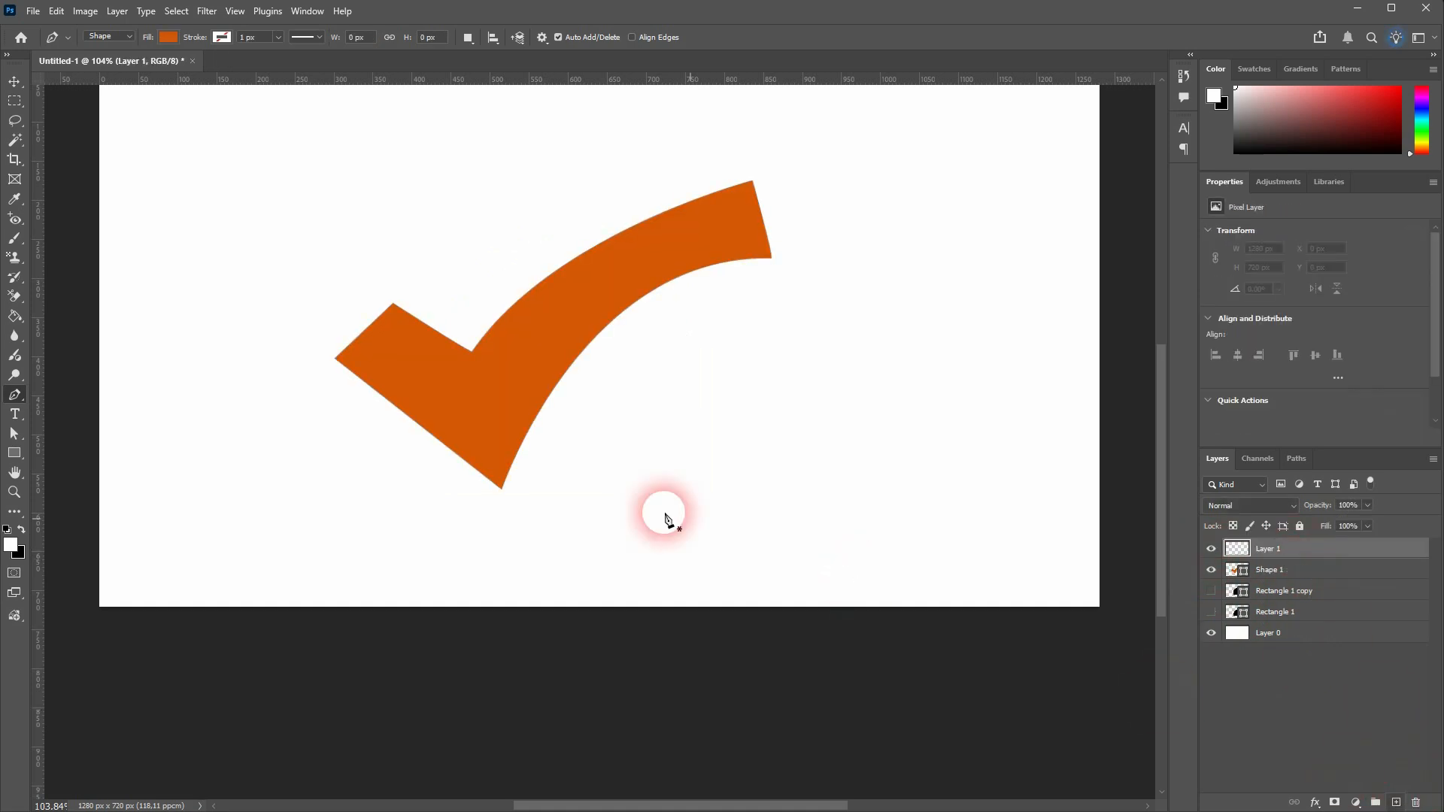
pyautogui.click(168, 37)
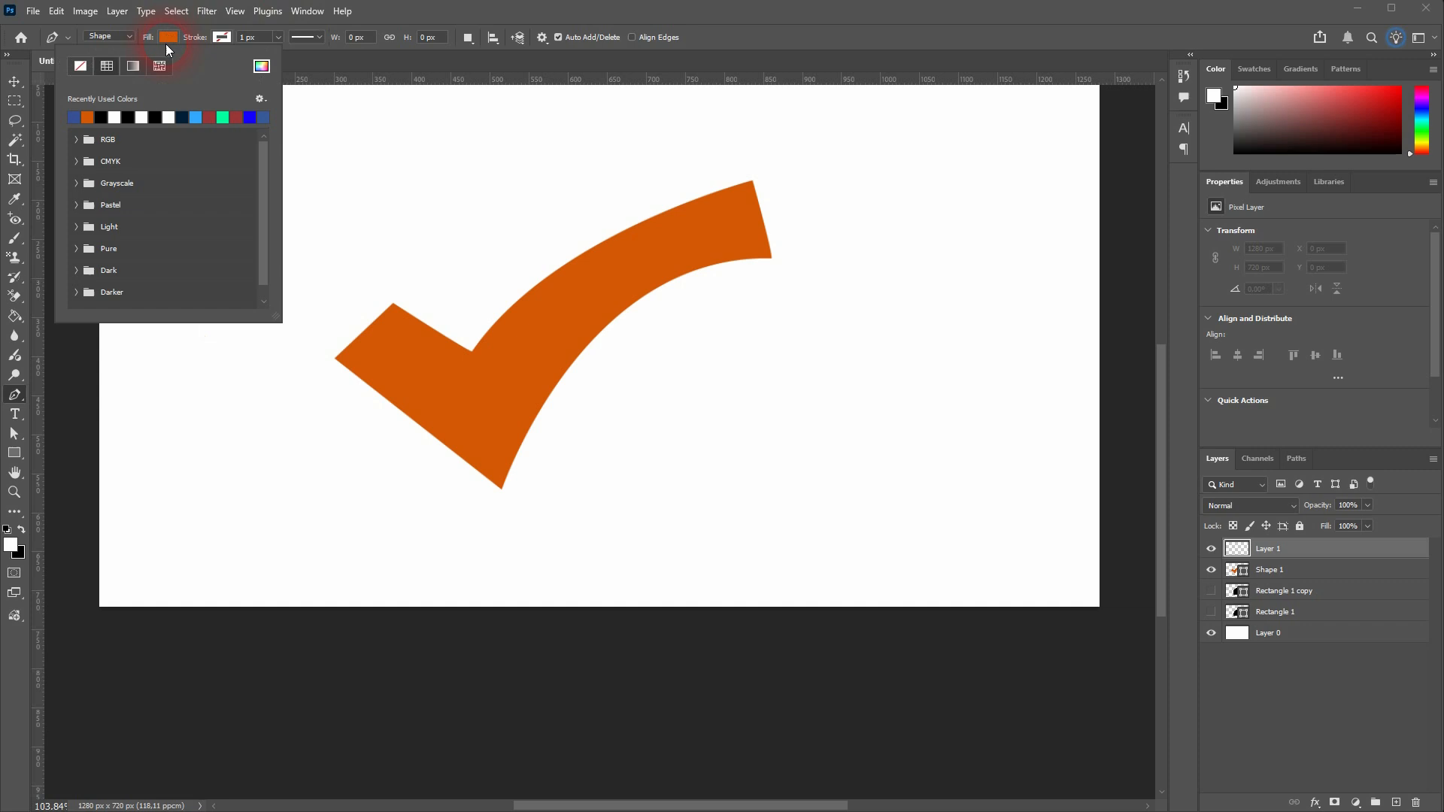
pyautogui.click(75, 118)
pyautogui.click(328, 239)
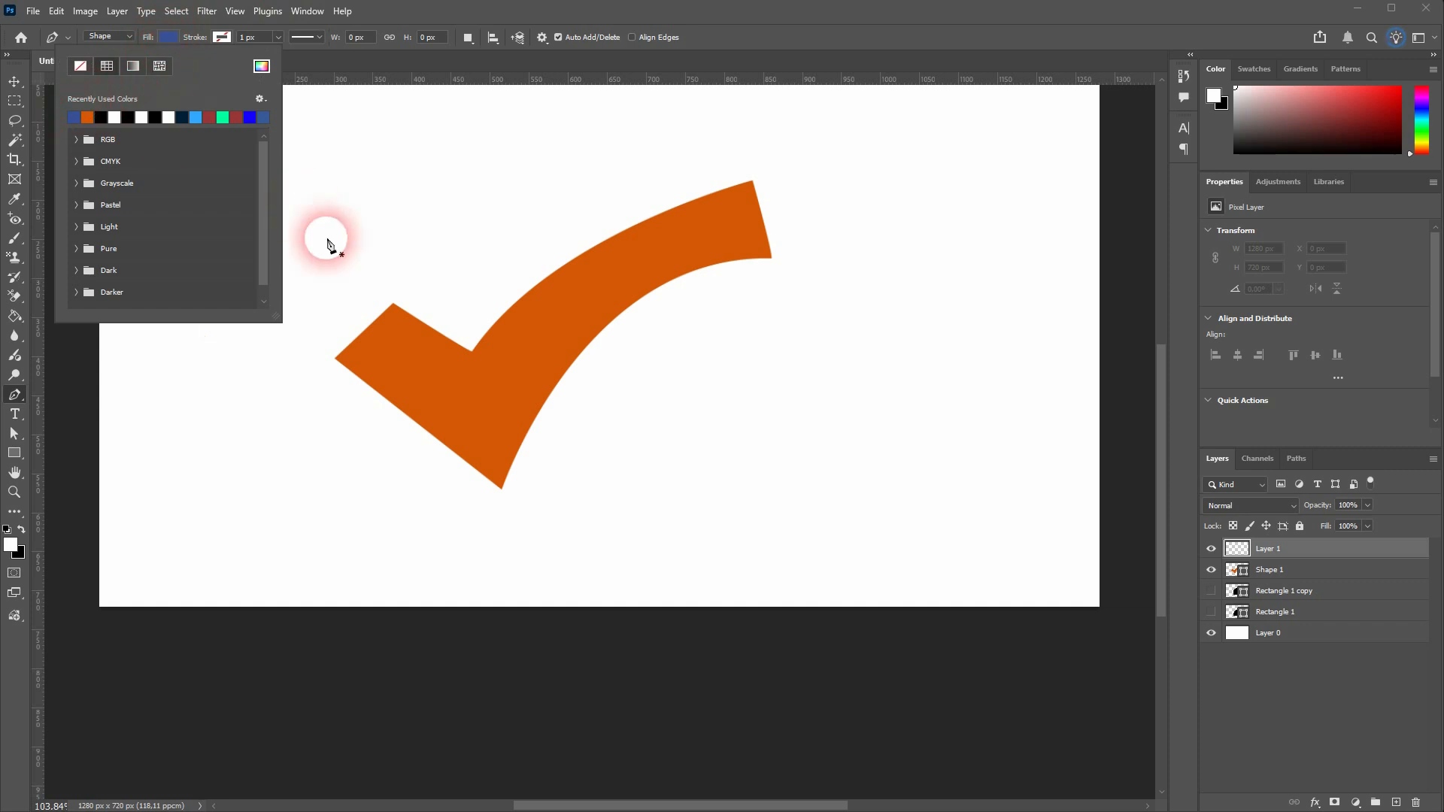
# Trace the check mark's short end and lower edges with the Pen tool, curving to its far tip and shortening the outgoing handle
pyautogui.click(393, 302)
pyautogui.click(336, 360)
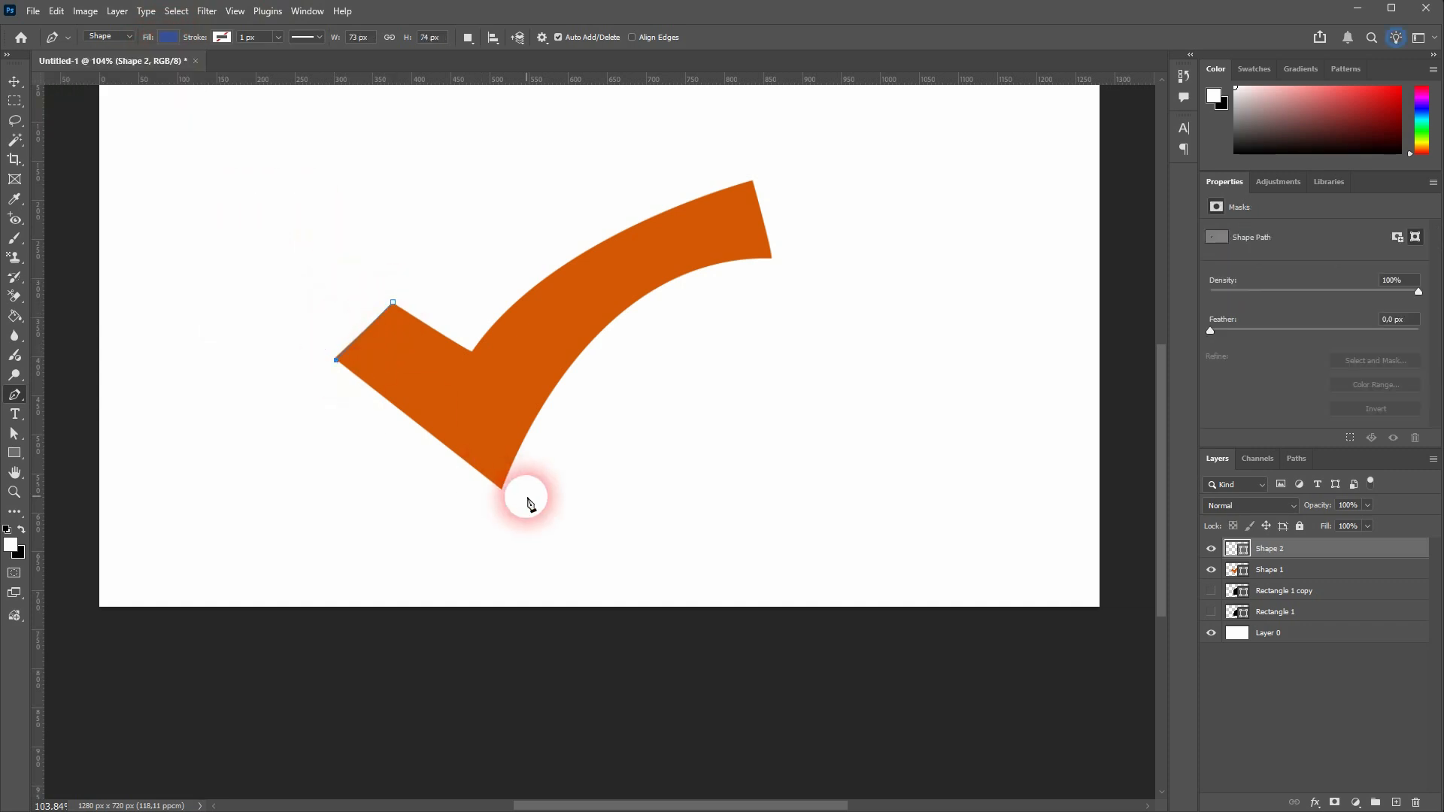
pyautogui.click(500, 488)
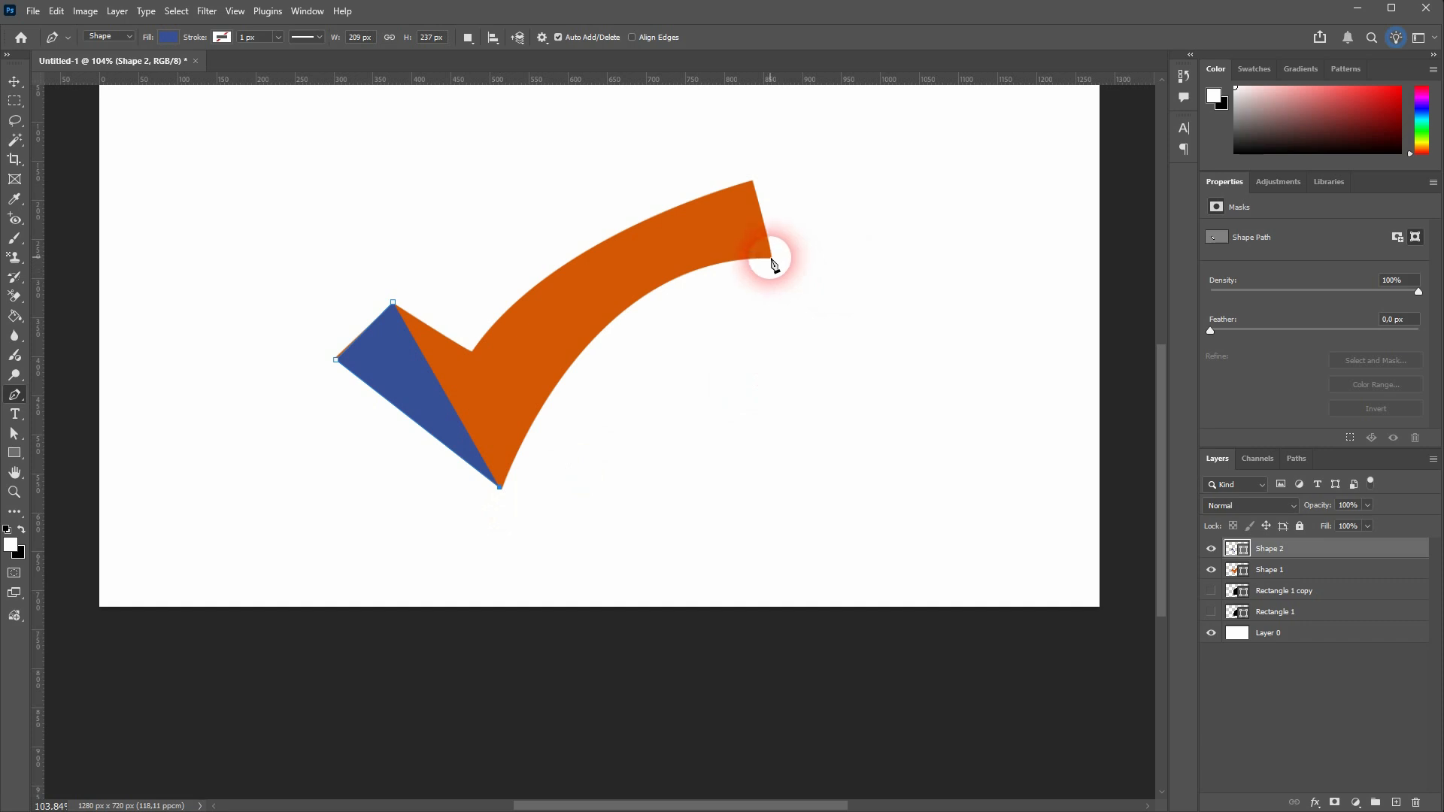
pyautogui.moveTo(773, 259); pyautogui.dragTo(952, 265)
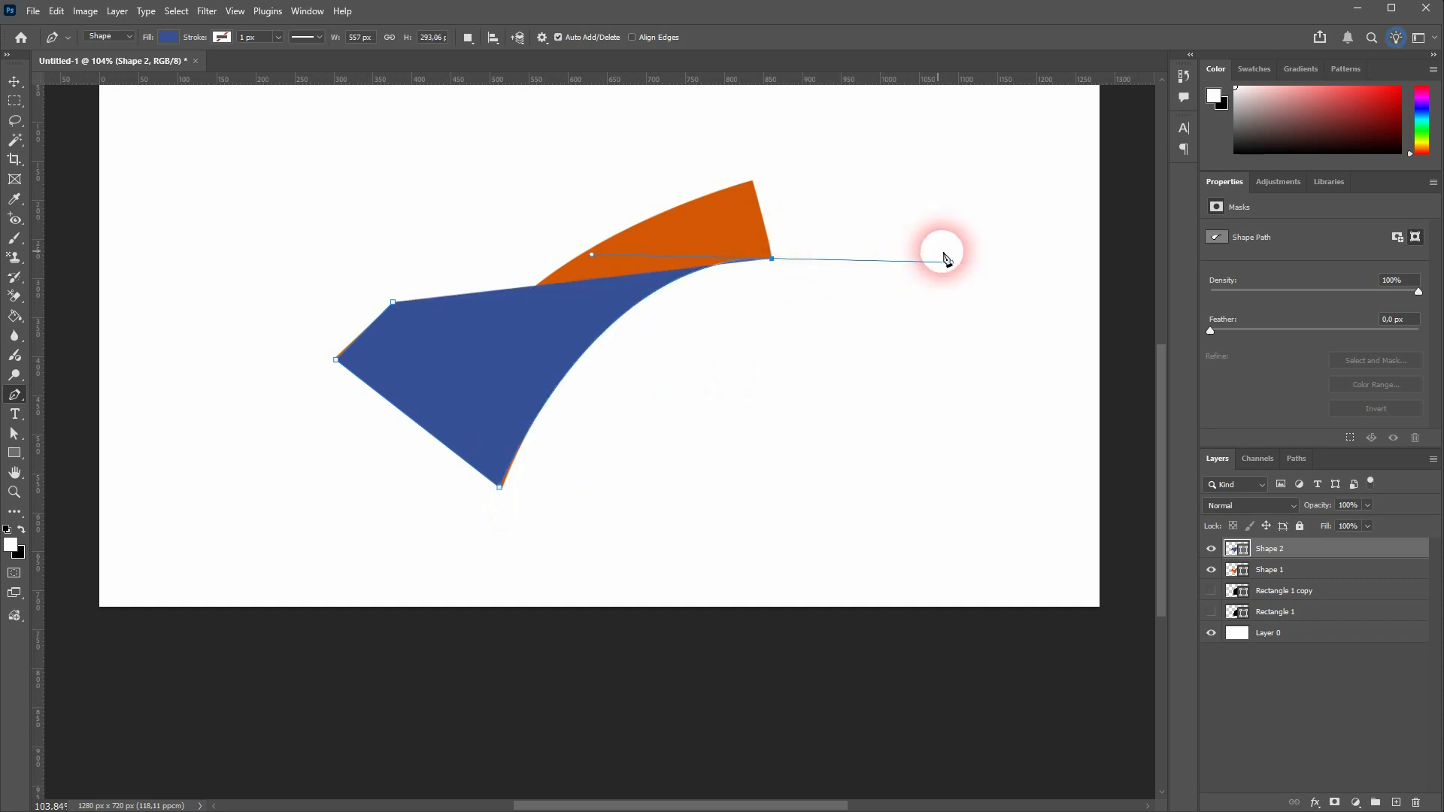
pyautogui.moveTo(952, 264); pyautogui.dragTo(781, 258)
# Finish the check mark path across its tip and along the curved upper edge to the inner corner, closing it at the start anchor
pyautogui.click(753, 182)
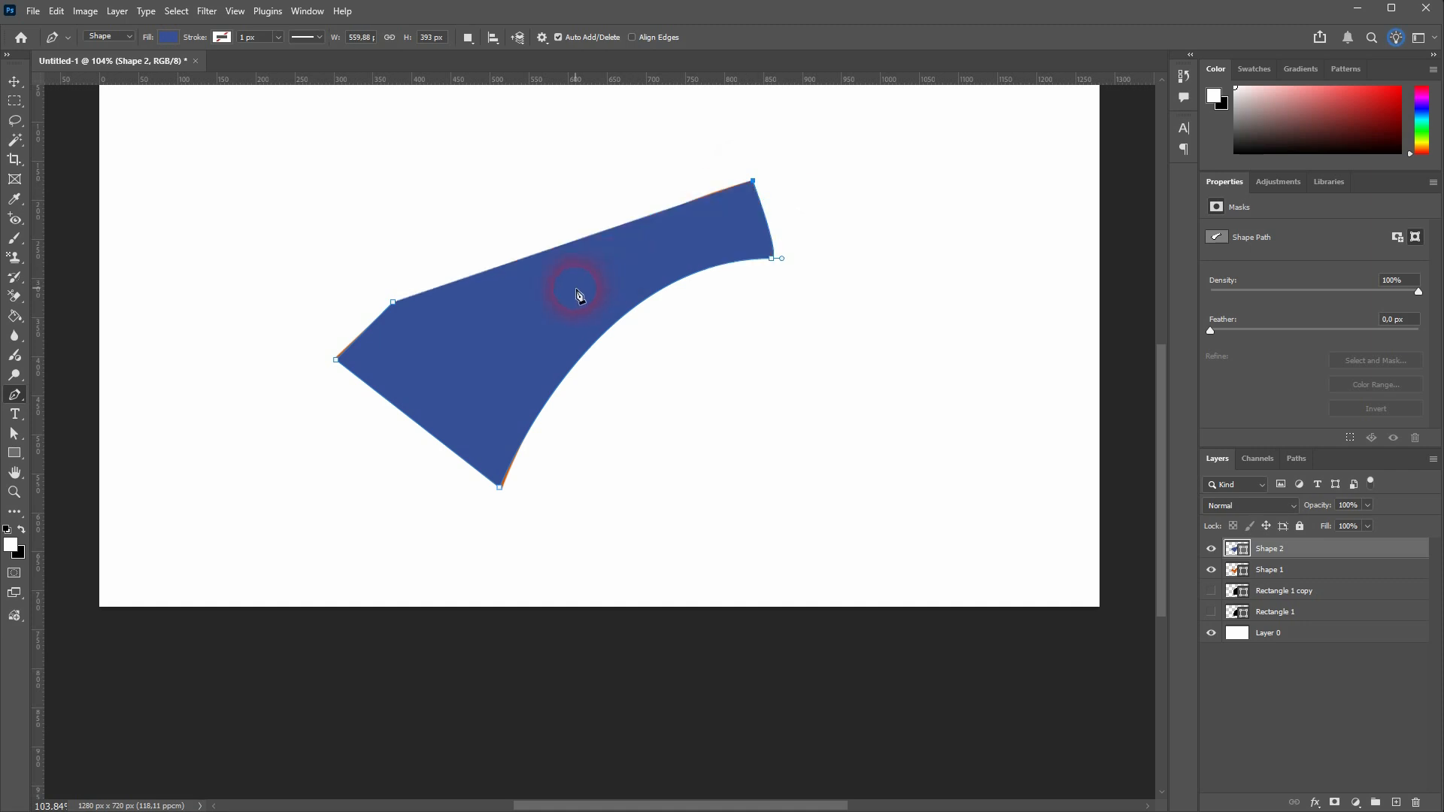
pyautogui.click(488, 362)
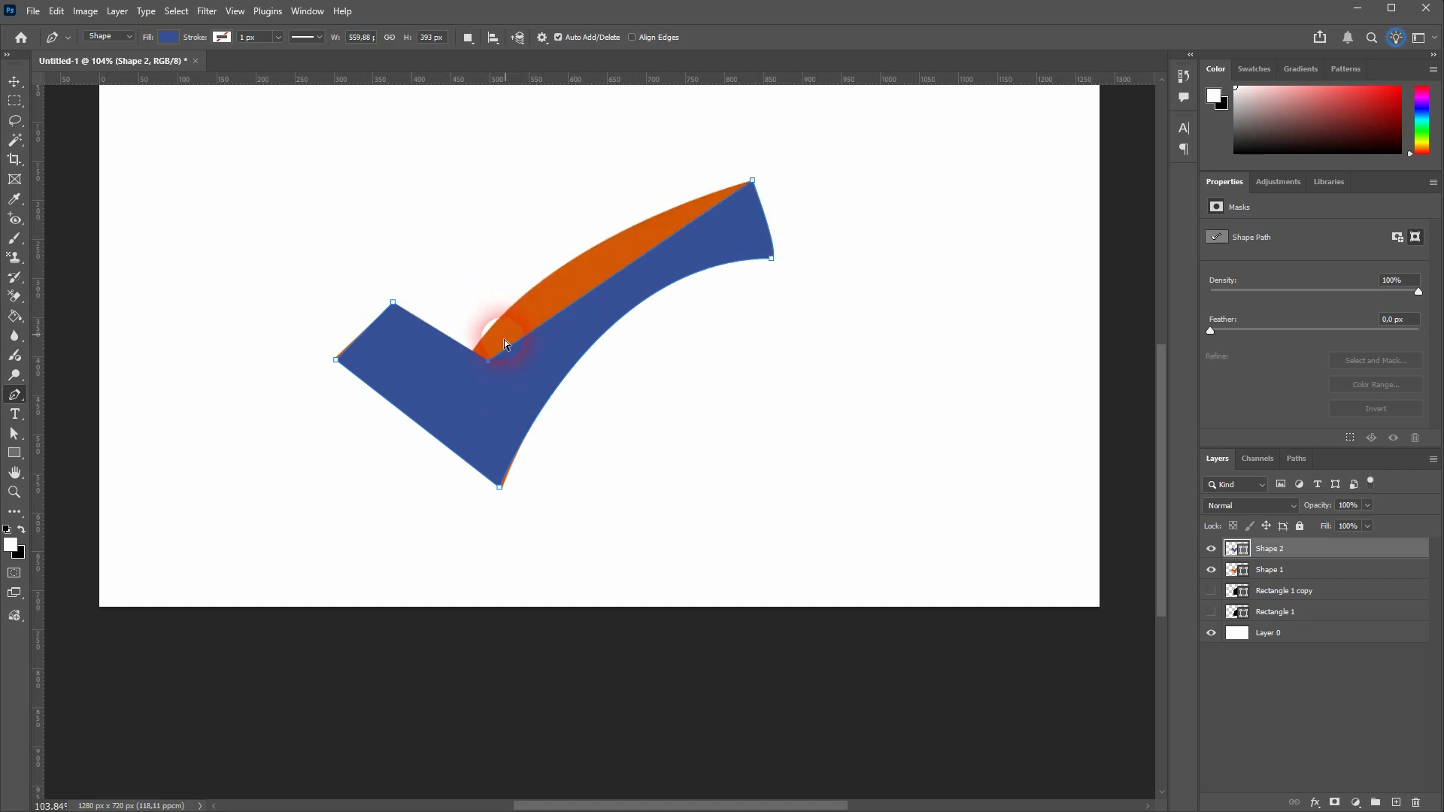
pyautogui.click(488, 362)
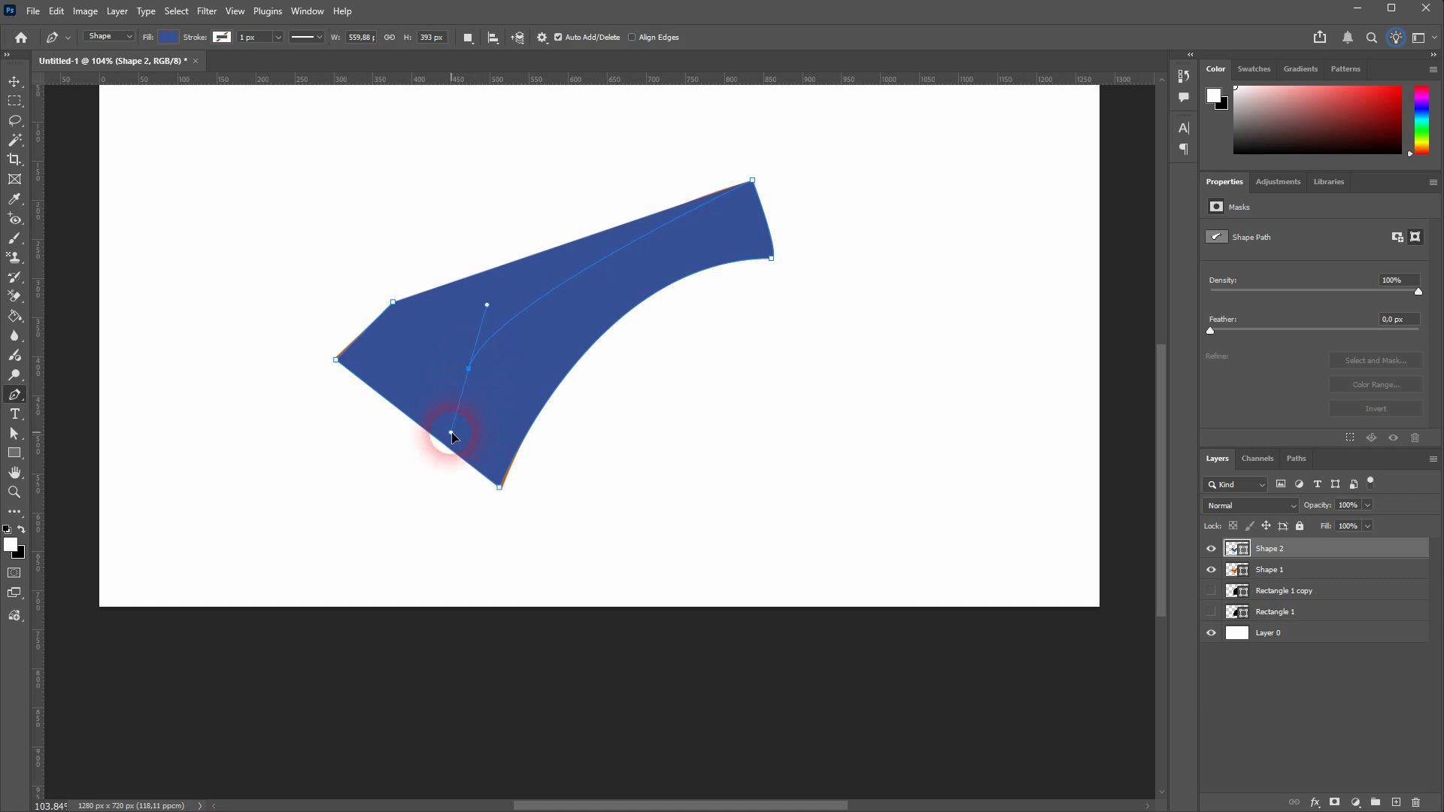
pyautogui.moveTo(451, 433); pyautogui.dragTo(444, 435)
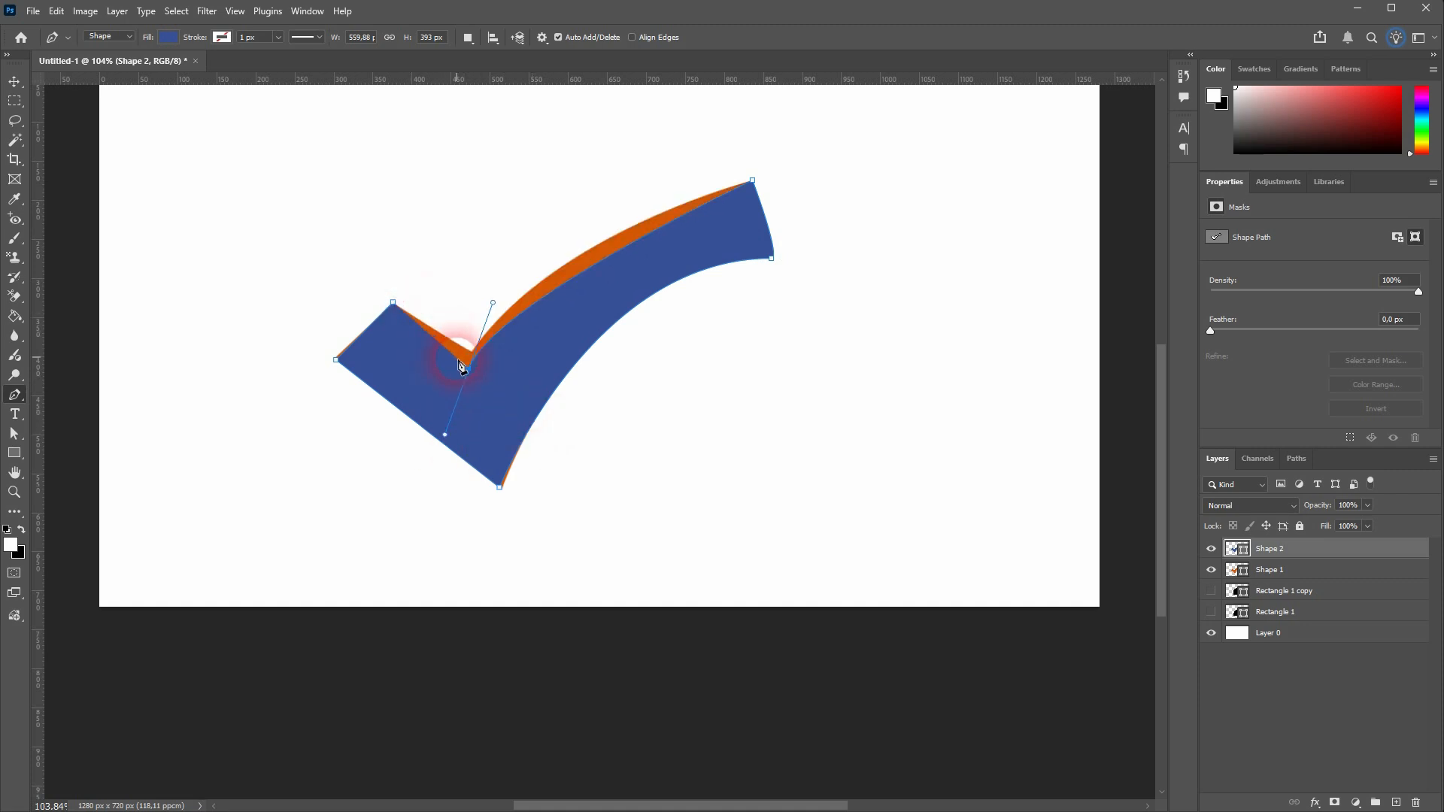
pyautogui.moveTo(447, 436); pyautogui.dragTo(470, 377)
pyautogui.click(394, 302)
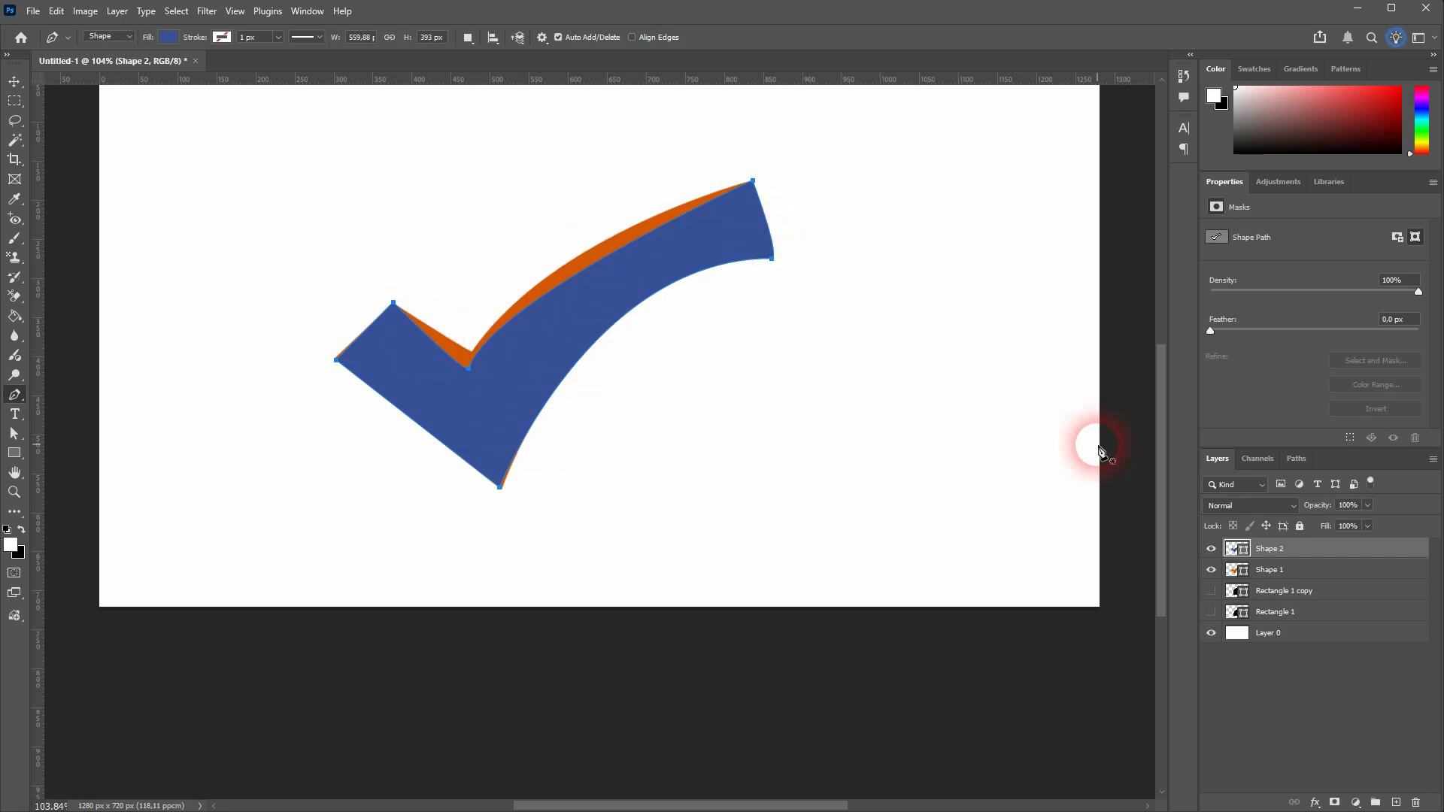
# Delete the traced check mark layer, then show and select Rectangle 1 in place of Shape 1
pyautogui.click(1416, 803)
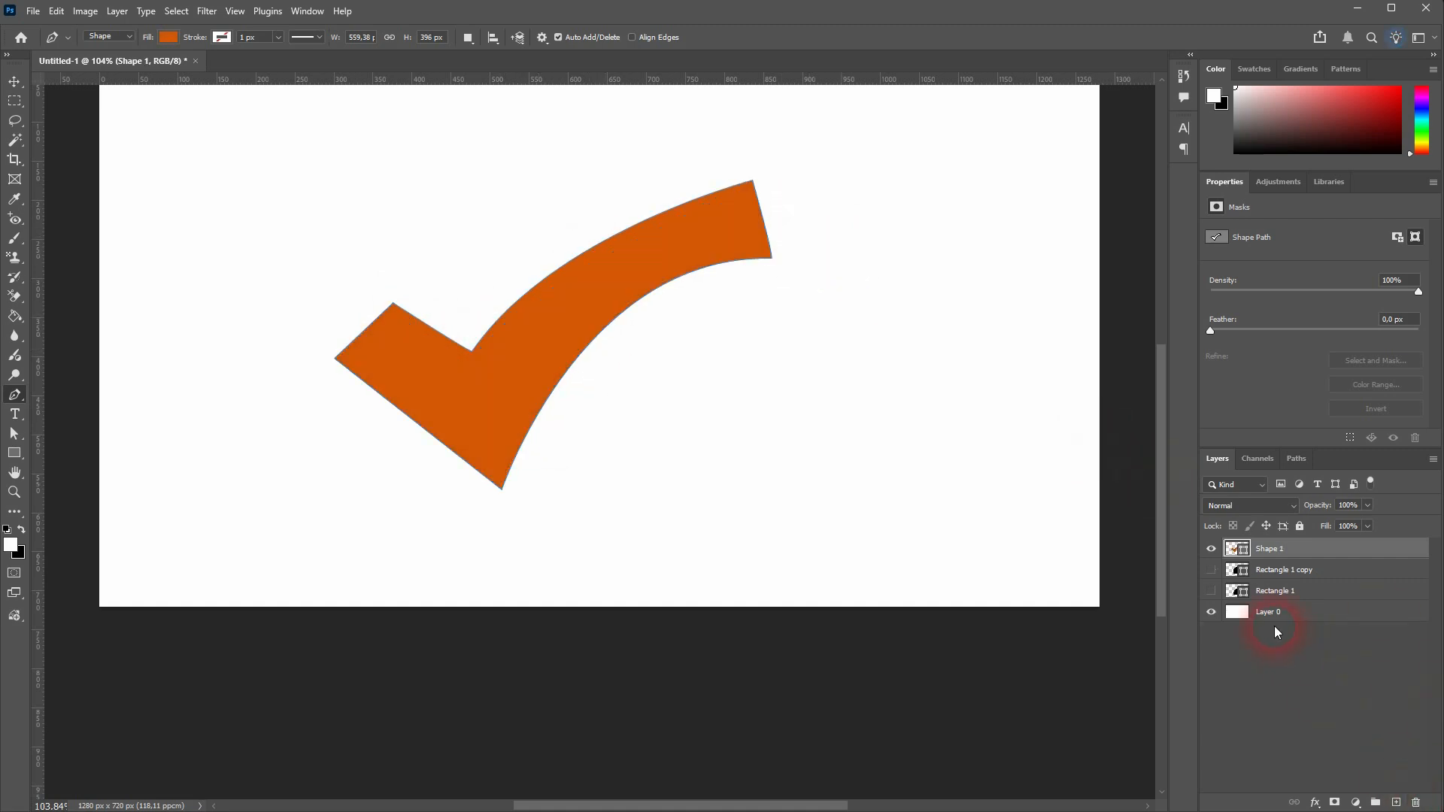
pyautogui.click(1211, 548)
pyautogui.click(1211, 590)
pyautogui.click(1279, 591)
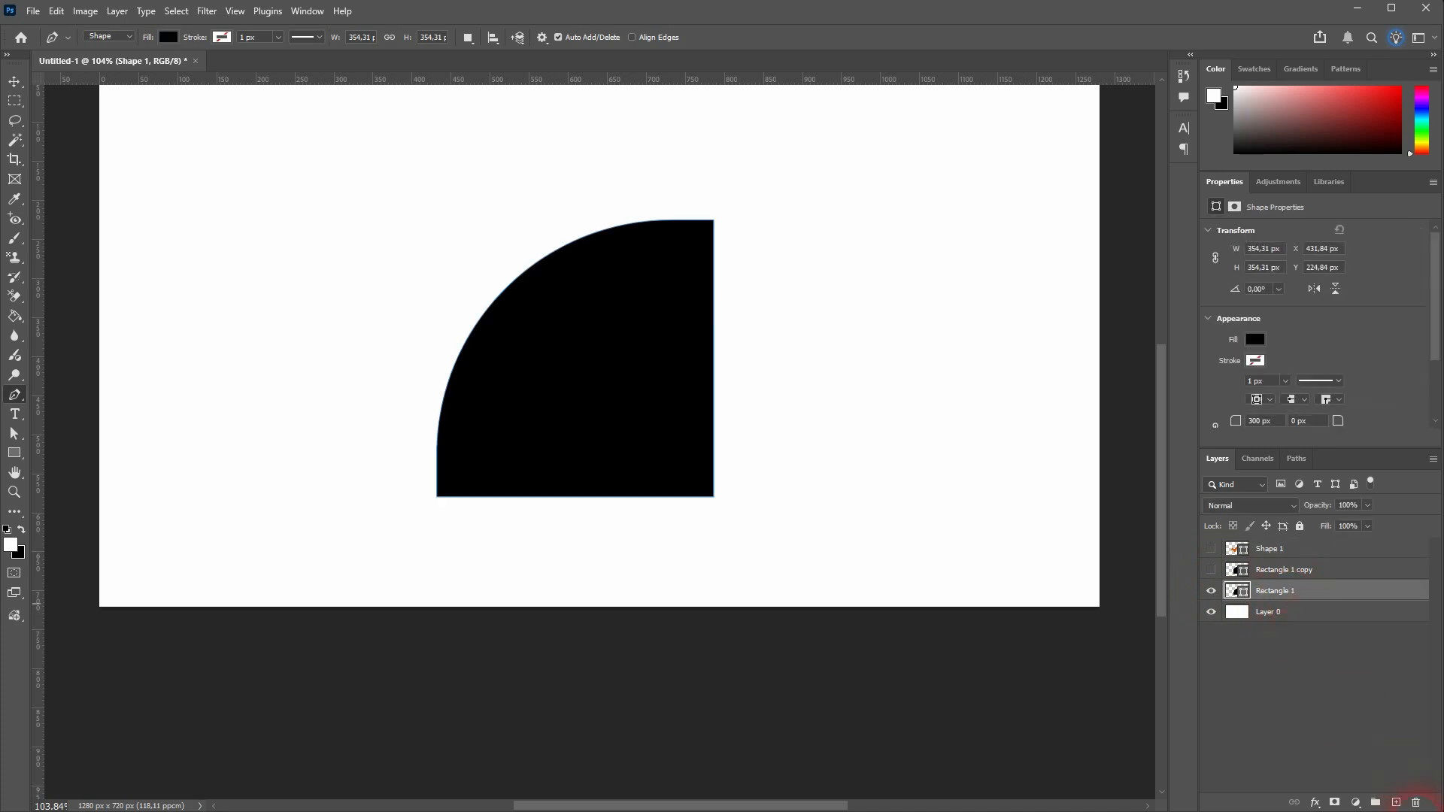
# Add a new layer above Rectangle 1 and trace the quarter-round's three corners as a closed straight-sided triangle with the Pen tool
pyautogui.click(1397, 802)
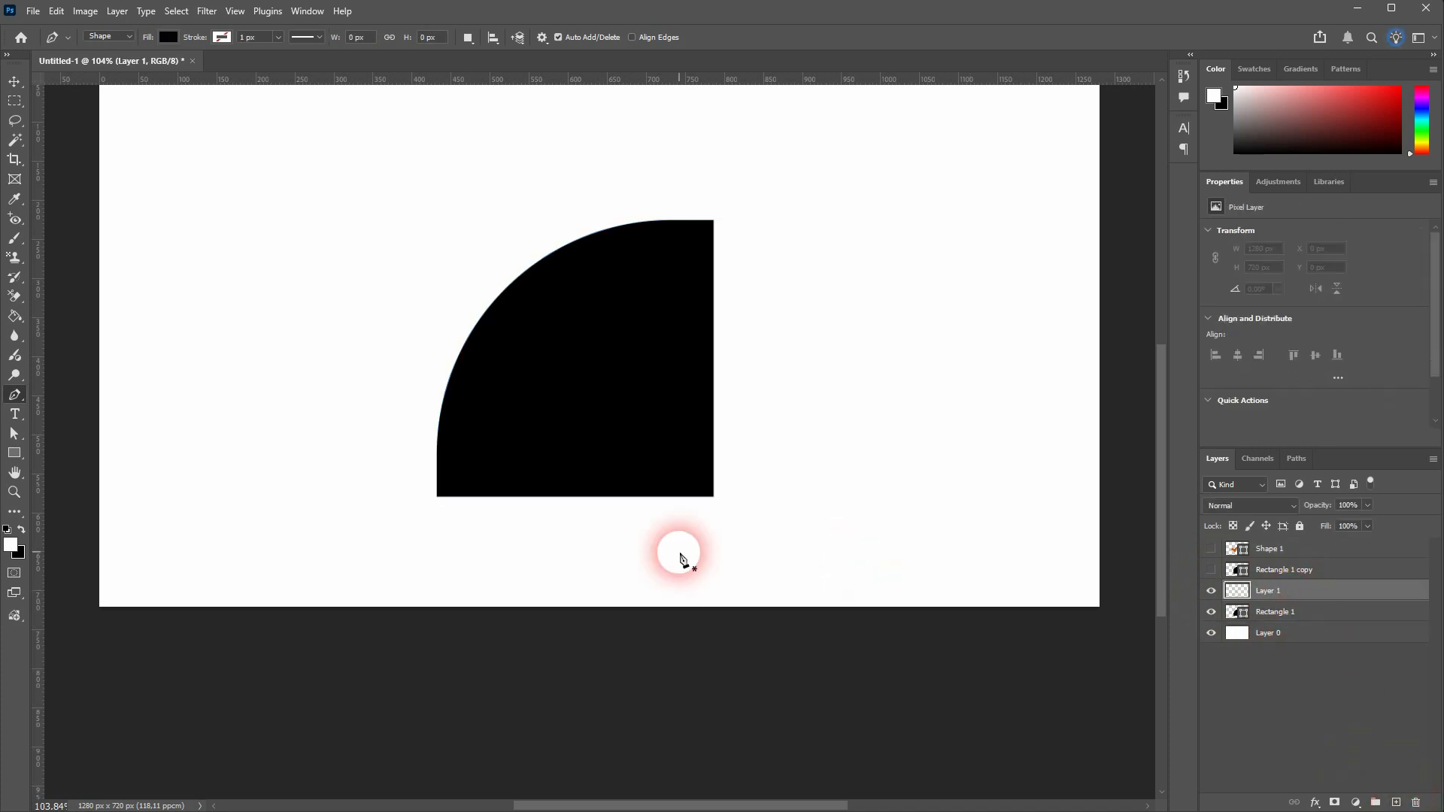
pyautogui.click(439, 496)
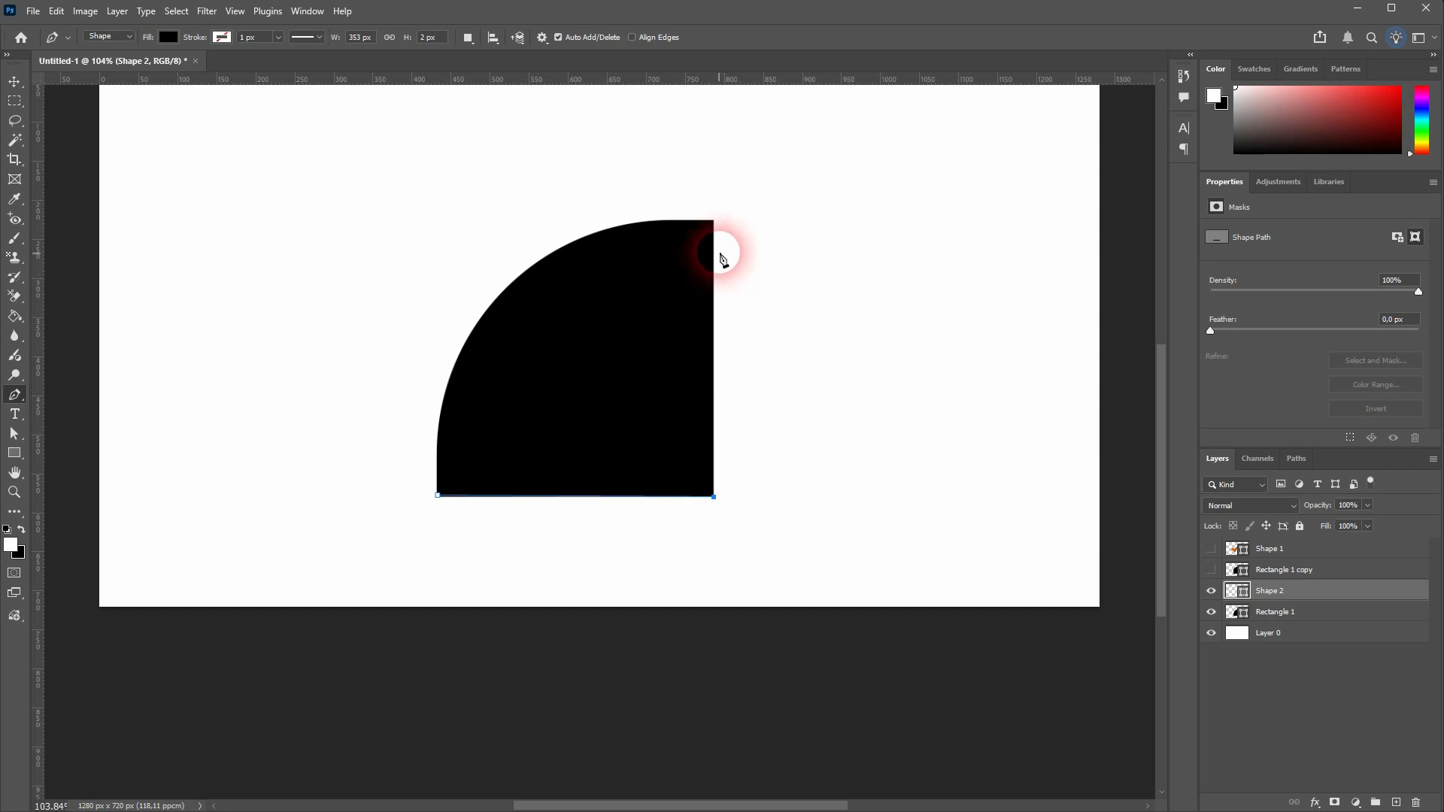
pyautogui.click(713, 221)
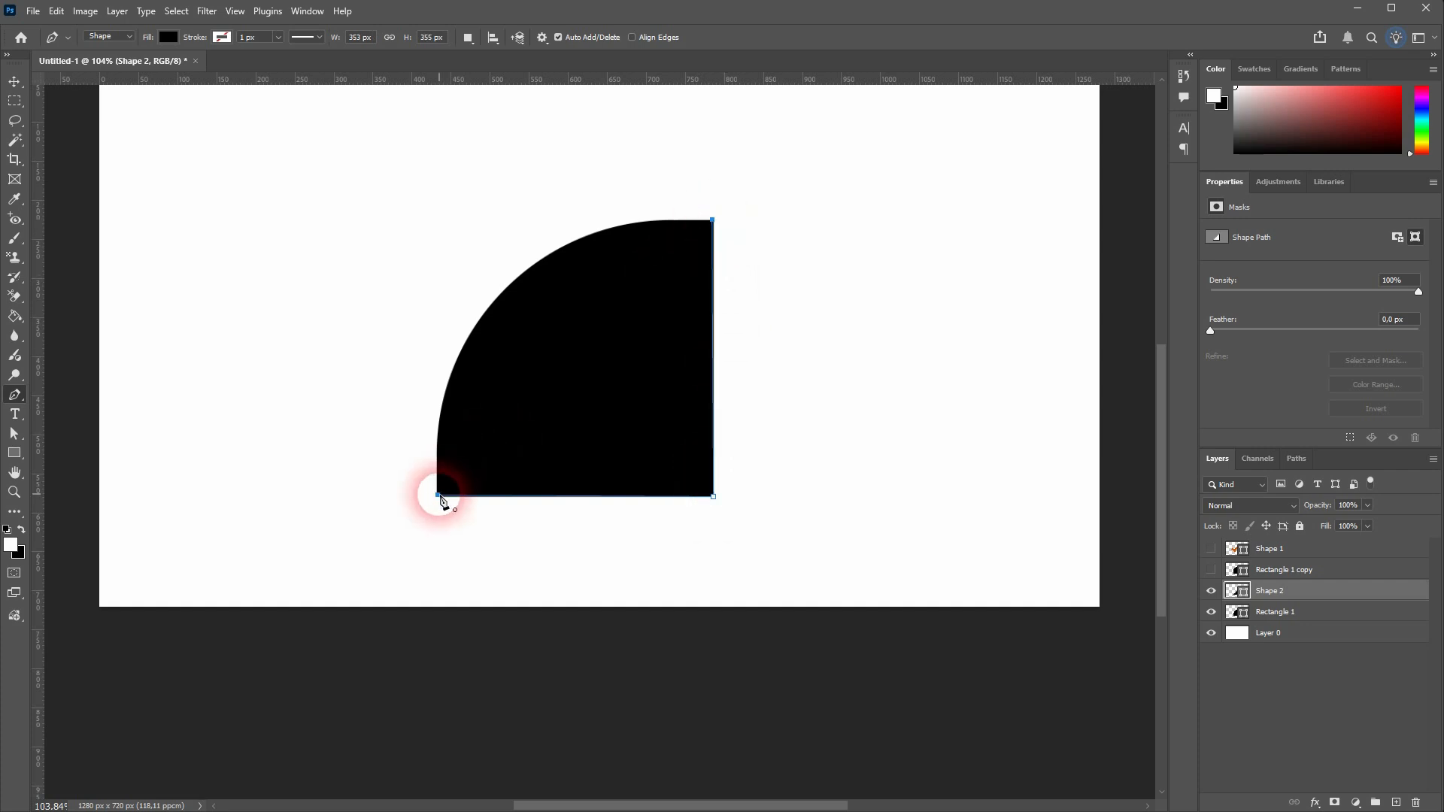
pyautogui.click(438, 495)
# Fill the triangle with the recently used blue and bend its diagonal edge out to the quarter-round's arc with the Curvature Pen tool
pyautogui.click(166, 36)
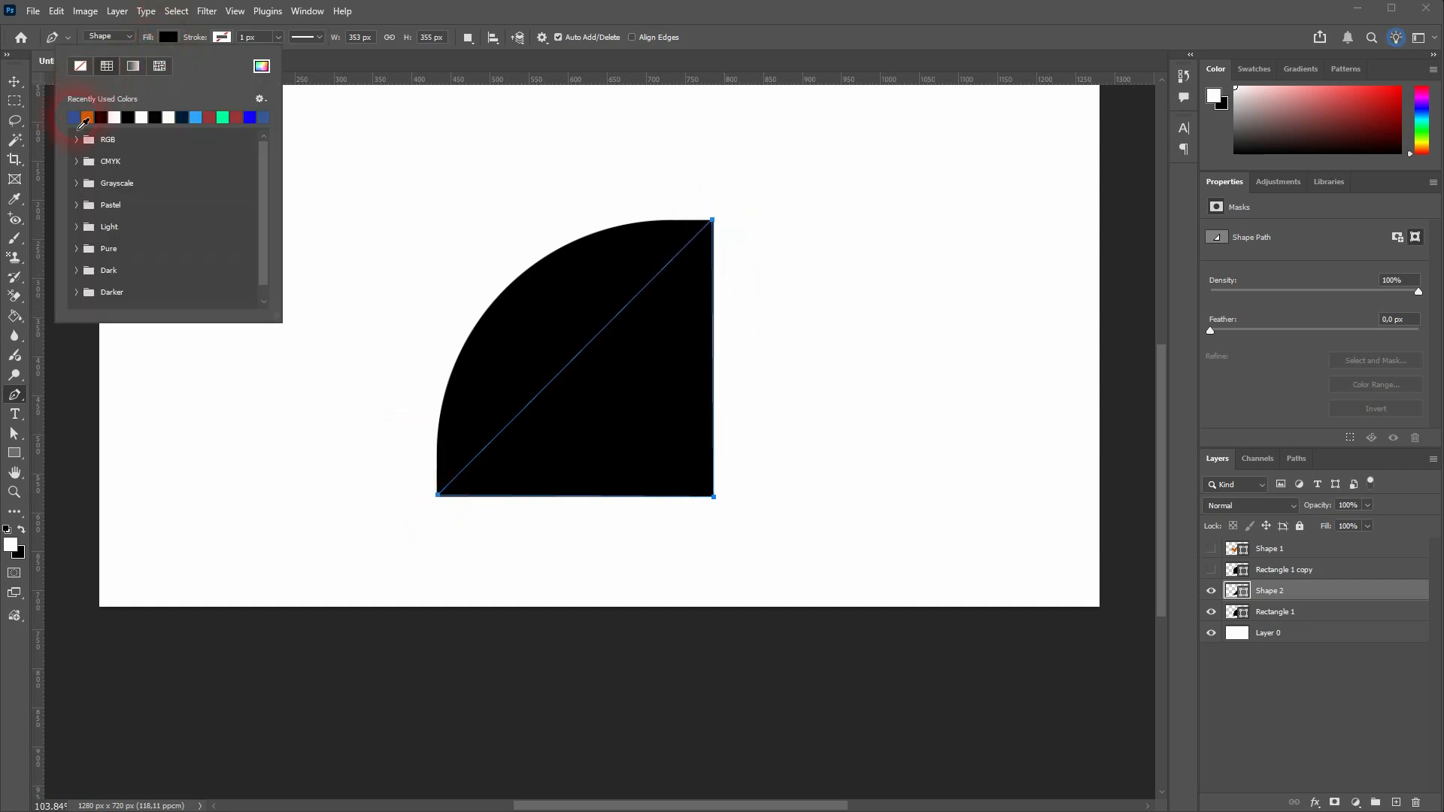
pyautogui.click(74, 118)
pyautogui.click(27, 395)
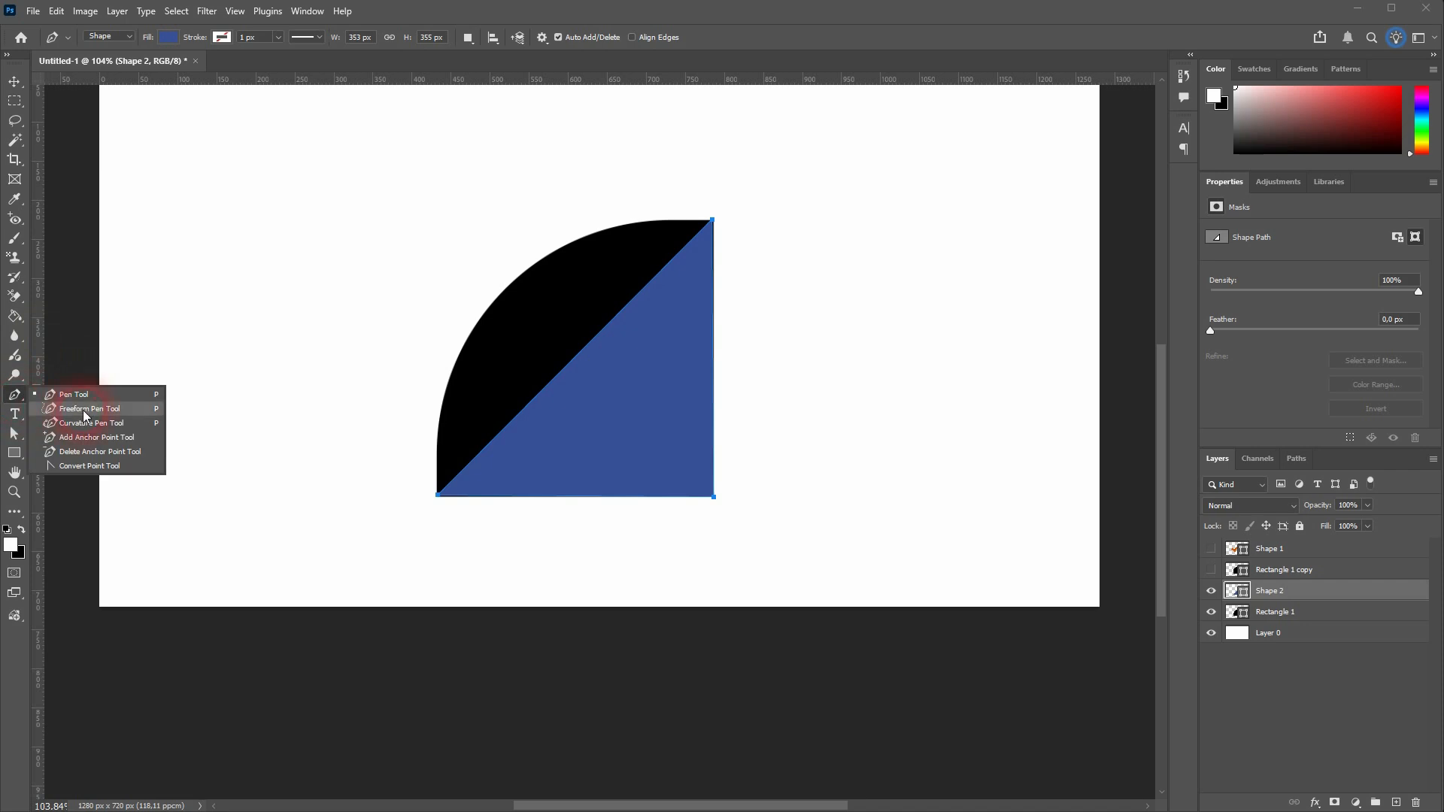
pyautogui.click(75, 420)
pyautogui.moveTo(568, 376); pyautogui.dragTo(501, 293)
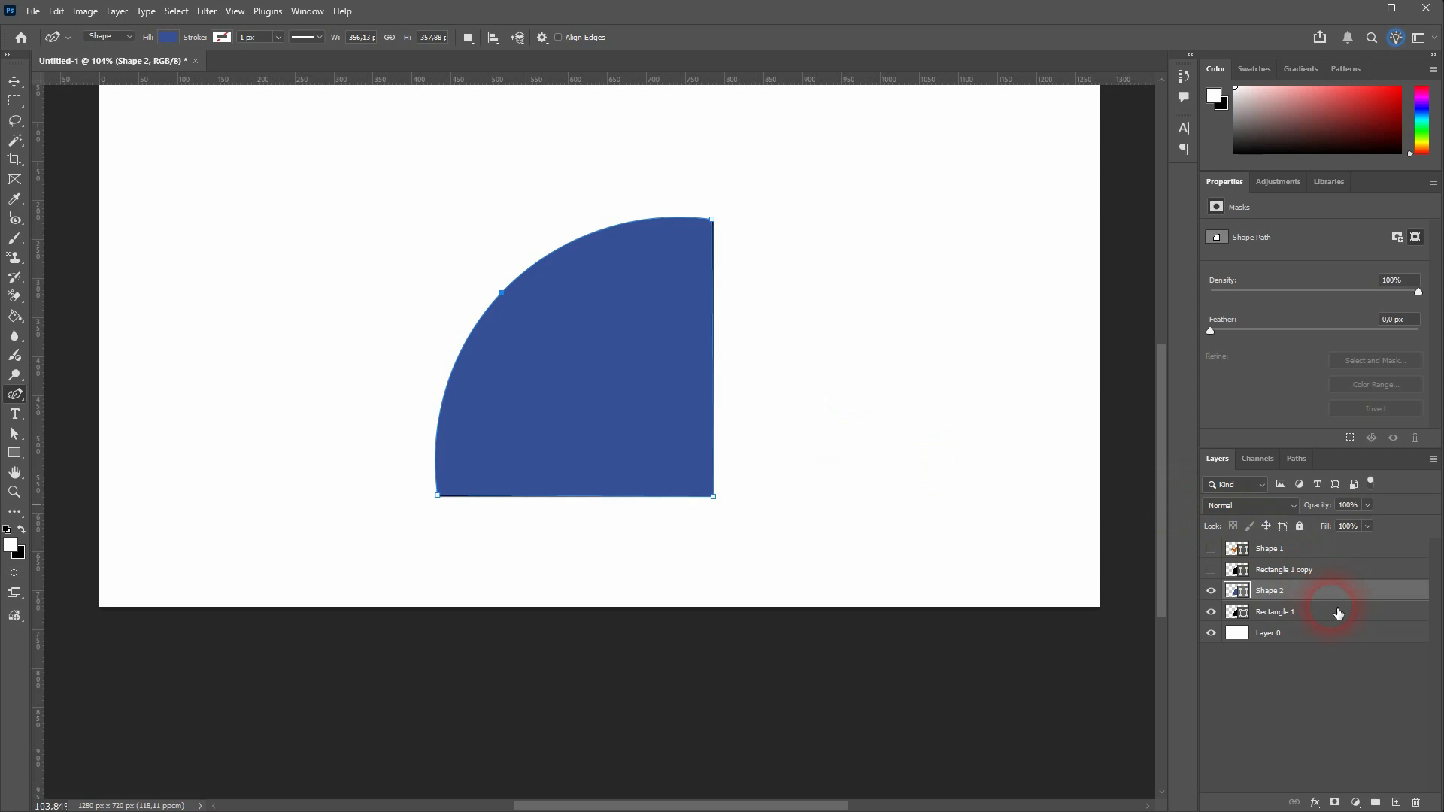
# Hide Shape 2 and Rectangle 1, show Rectangle 1 copy, and add a new layer above it
pyautogui.click(1214, 595)
pyautogui.click(1215, 615)
pyautogui.click(1215, 574)
pyautogui.click(1292, 574)
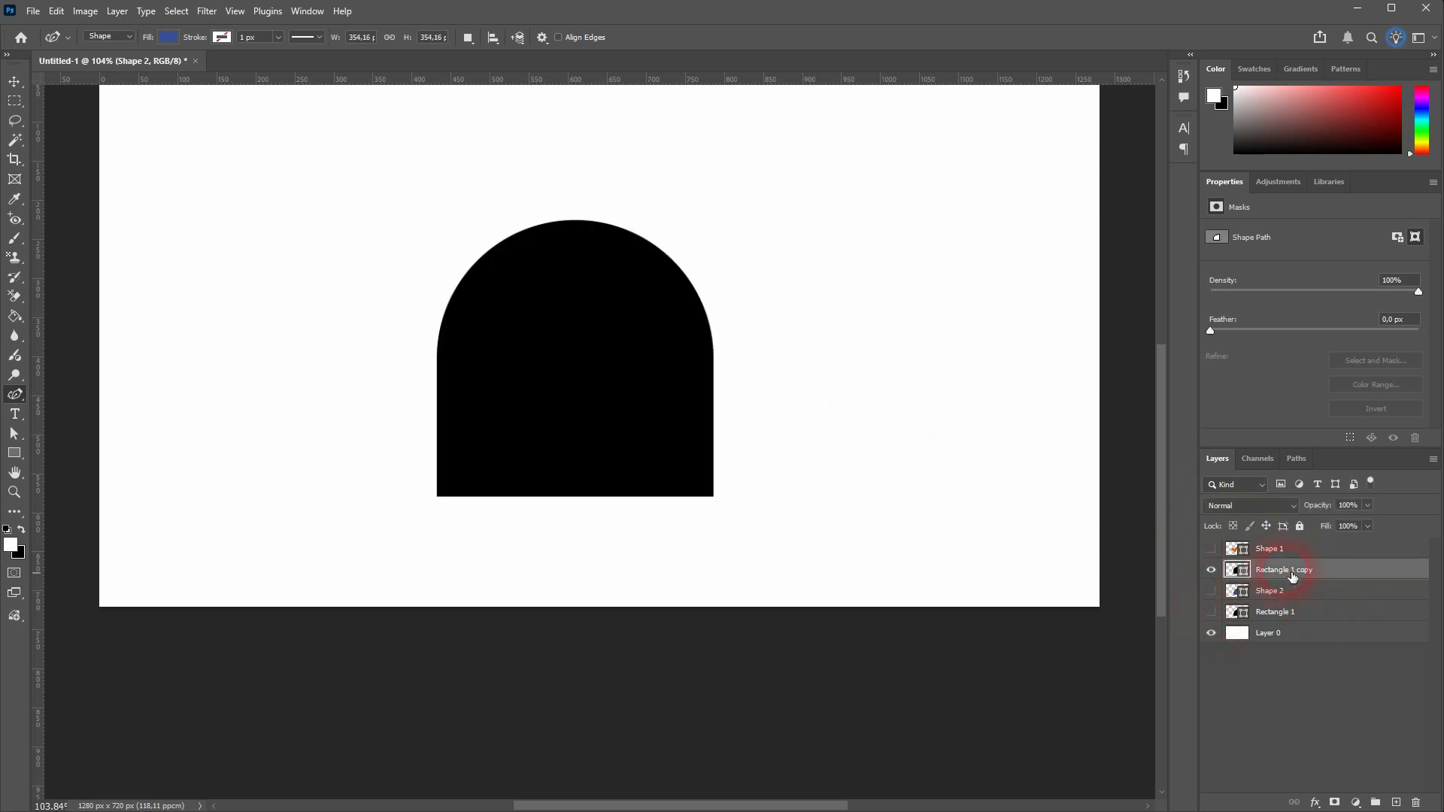
pyautogui.click(1397, 803)
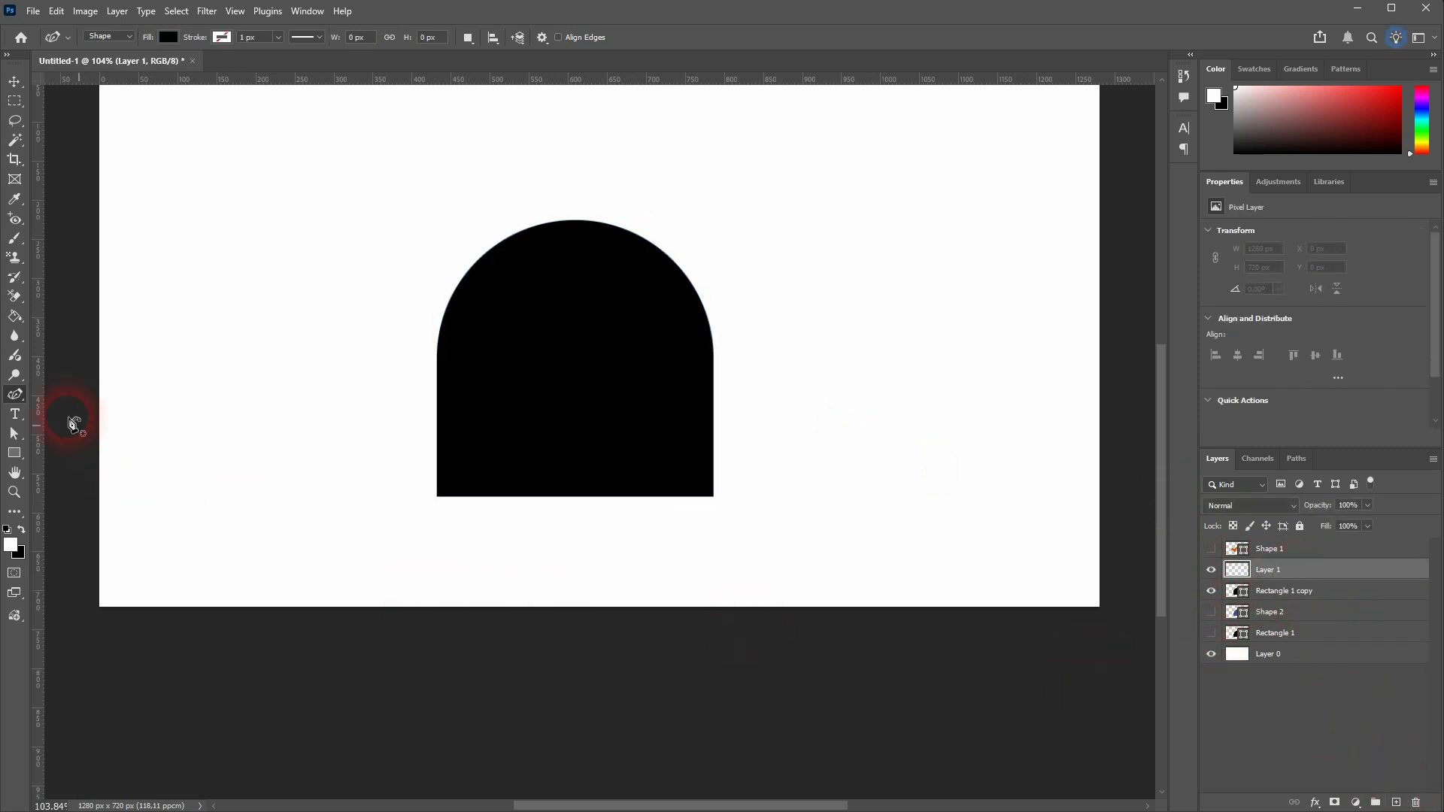
# Trace the arch with straight Pen tool segments through its base corners, both arc starts and the apex
pyautogui.rightClick(14, 399)
pyautogui.click(71, 391)
pyautogui.click(438, 497)
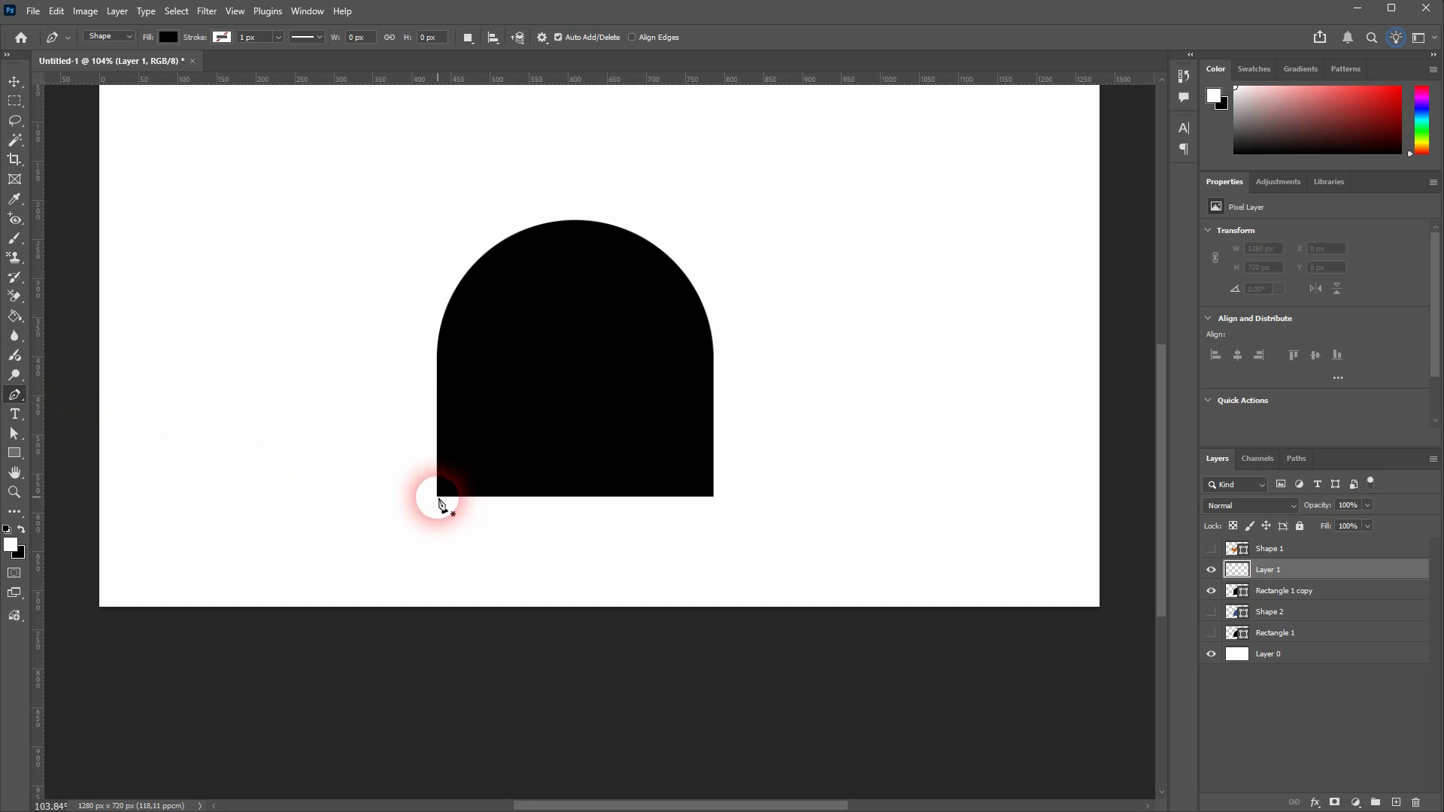
pyautogui.click(592, 498)
pyautogui.click(712, 498)
pyautogui.click(716, 350)
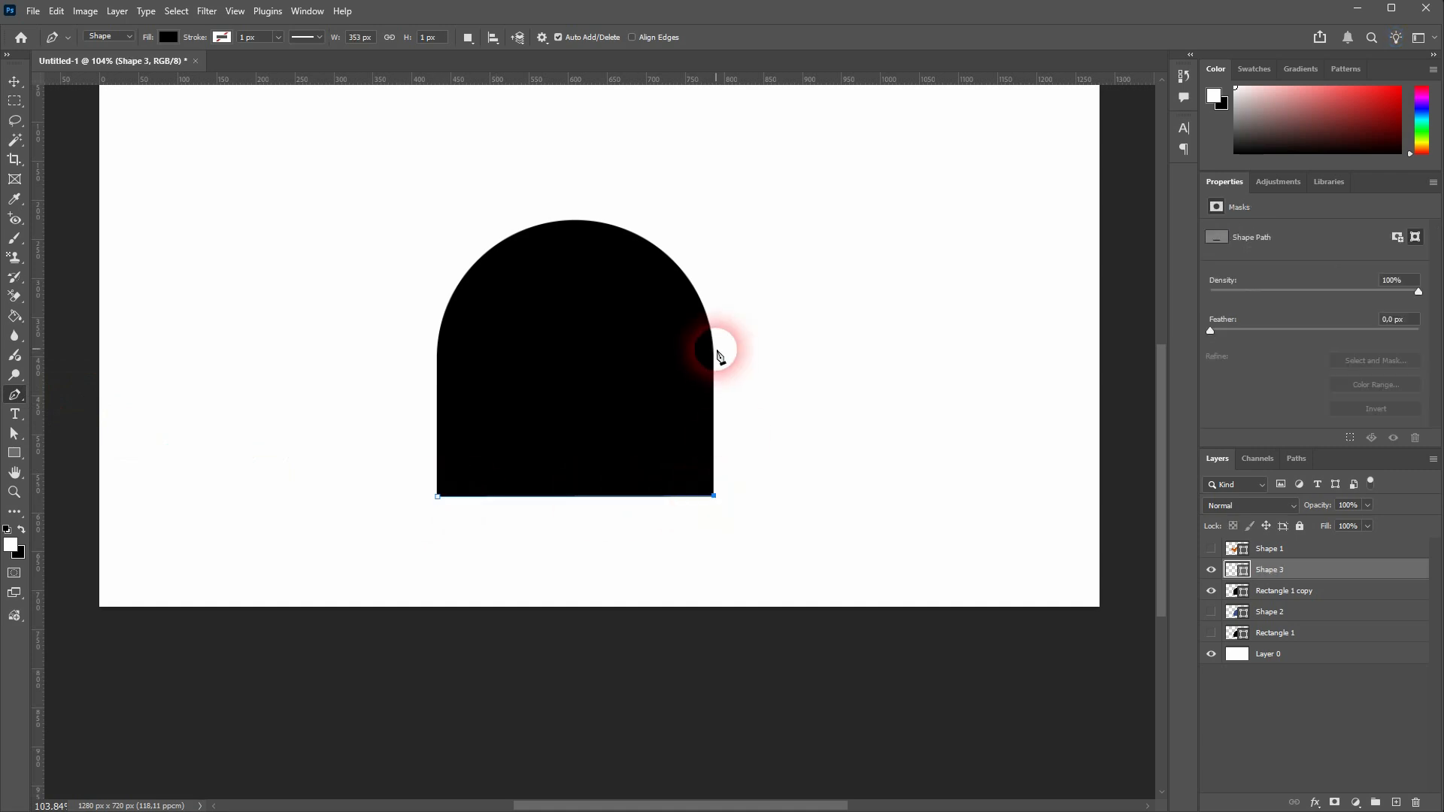
pyautogui.click(714, 343)
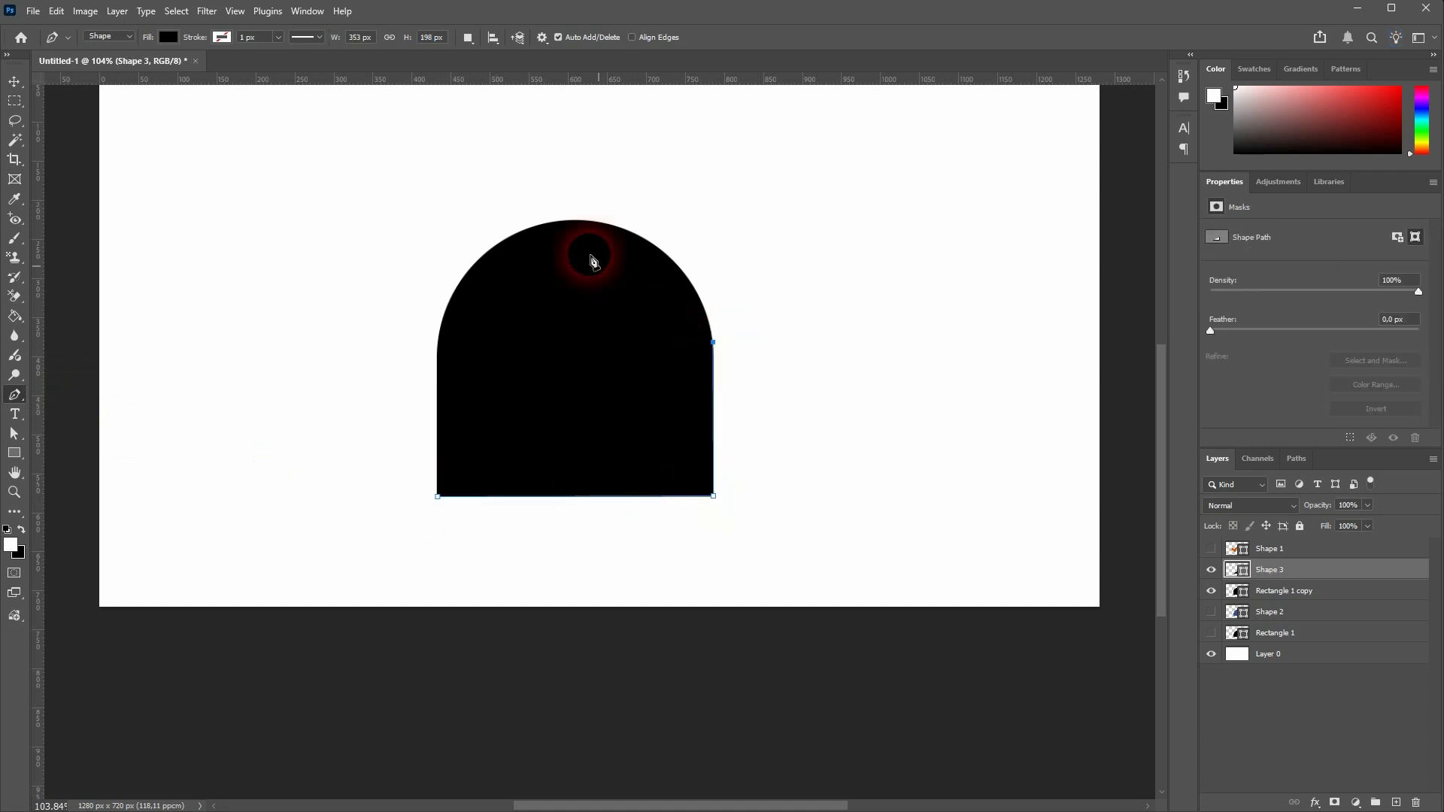
pyautogui.click(572, 222)
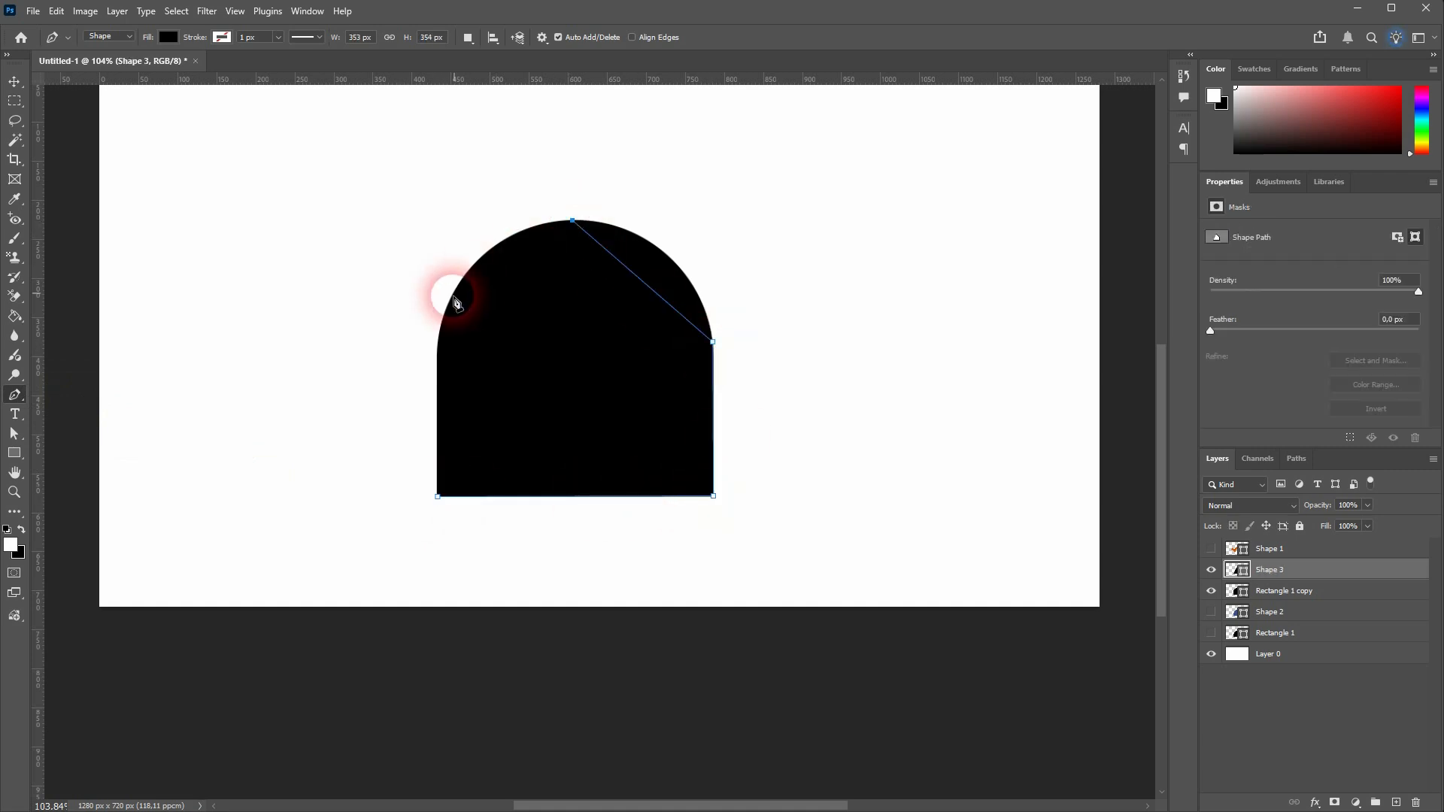
pyautogui.click(438, 343)
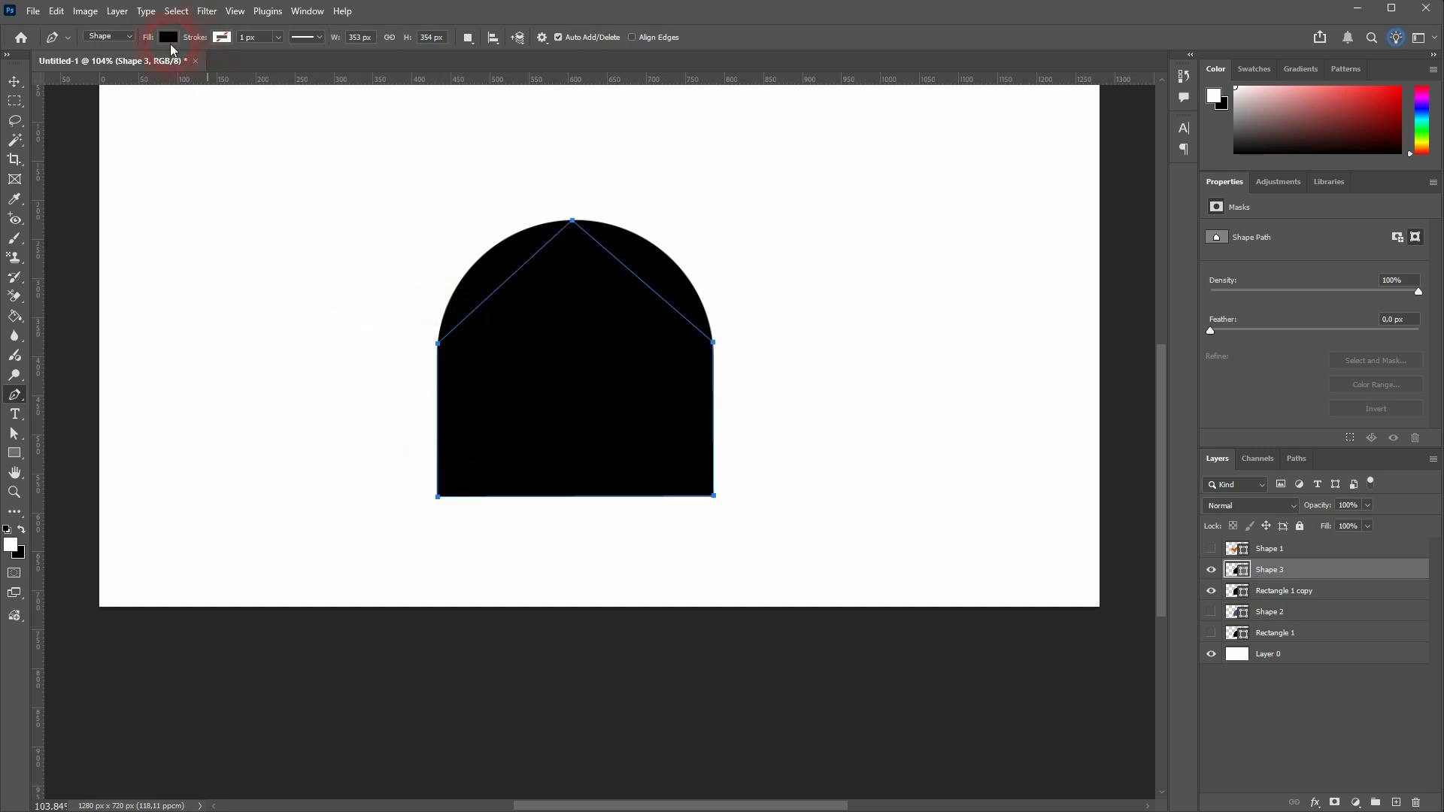
# Fill the arch tracing with the recently used blue and bend both sloped edges out to the arch's curve with the Curvature Pen tool
pyautogui.click(168, 37)
pyautogui.doubleClick(73, 118)
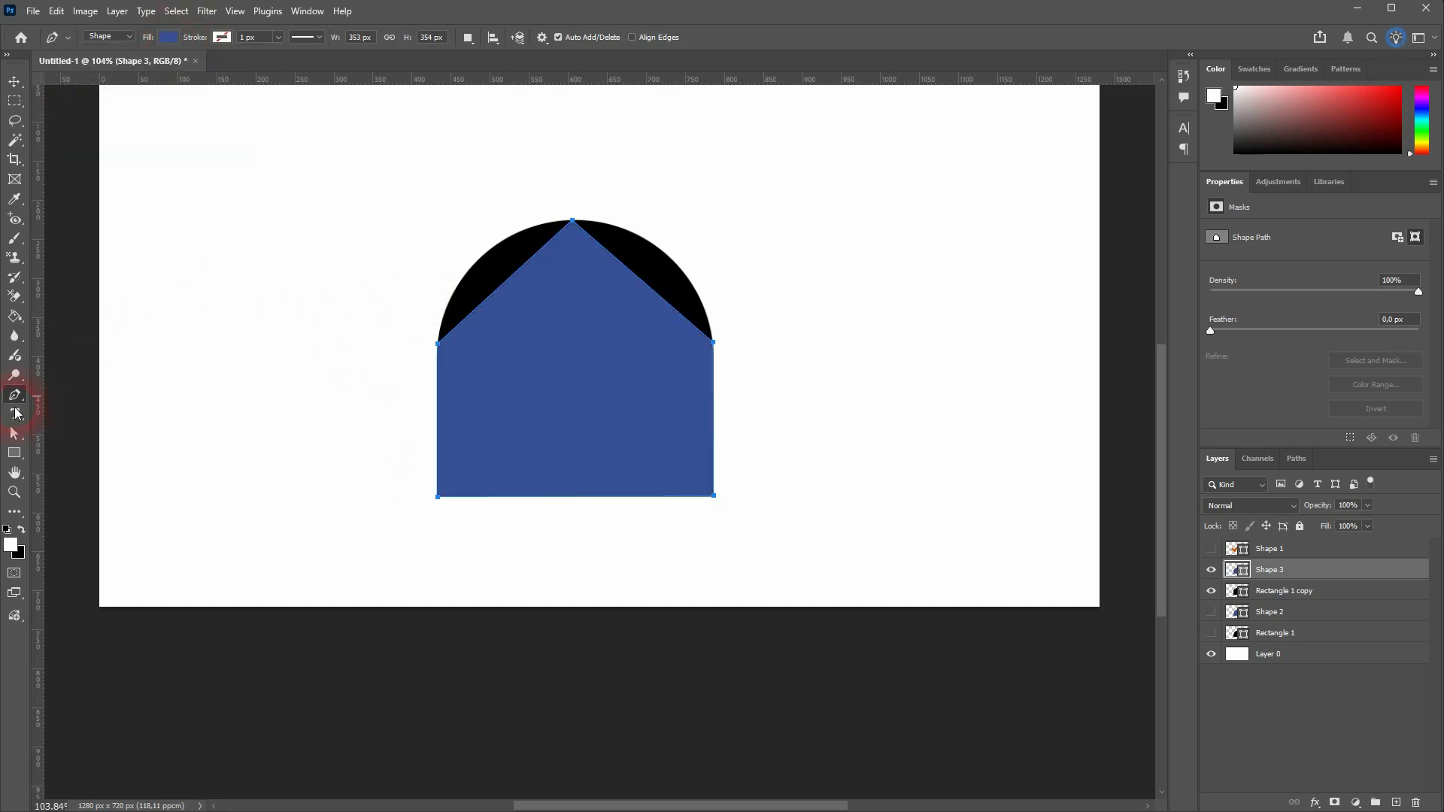
pyautogui.click(15, 397)
pyautogui.click(97, 419)
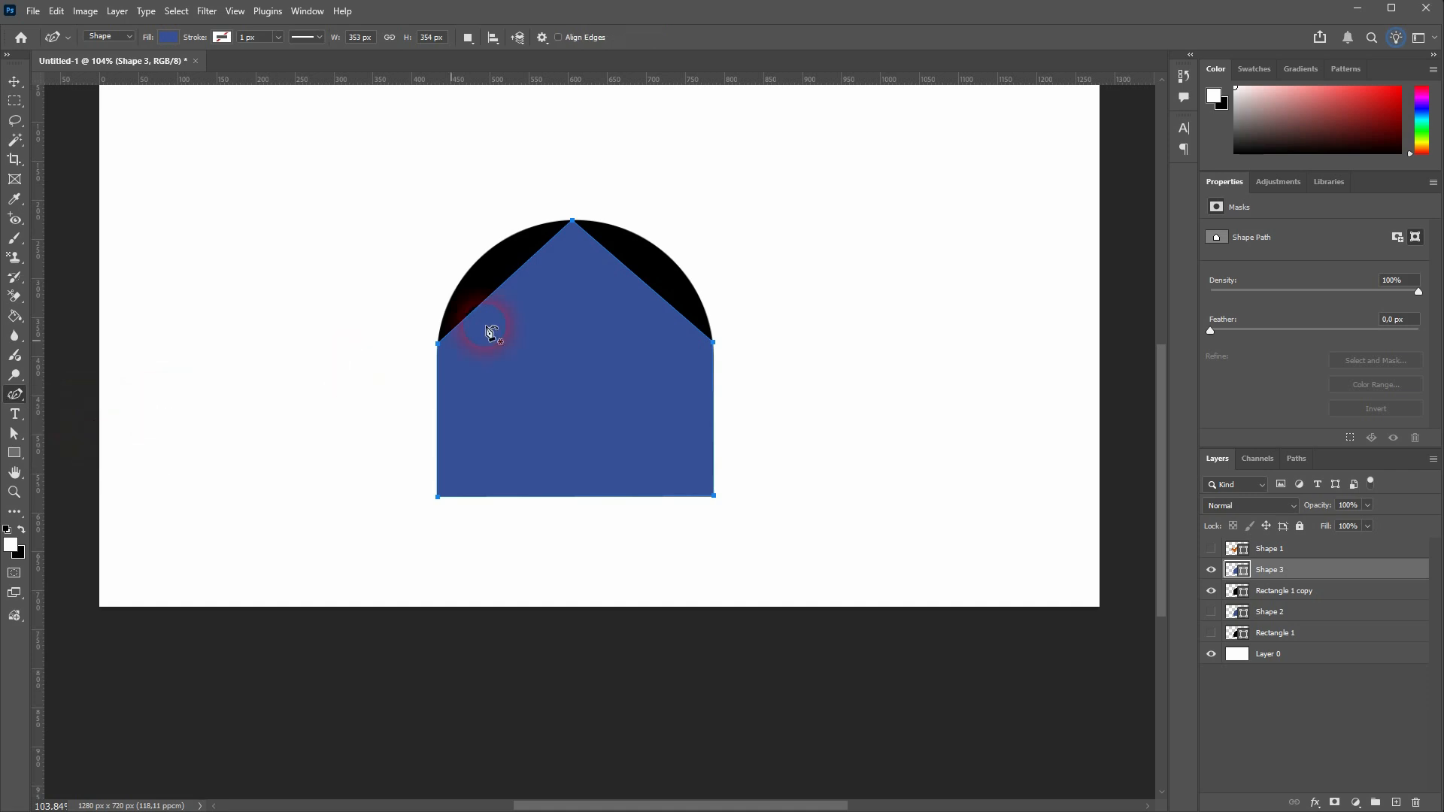
pyautogui.moveTo(503, 285); pyautogui.dragTo(491, 247)
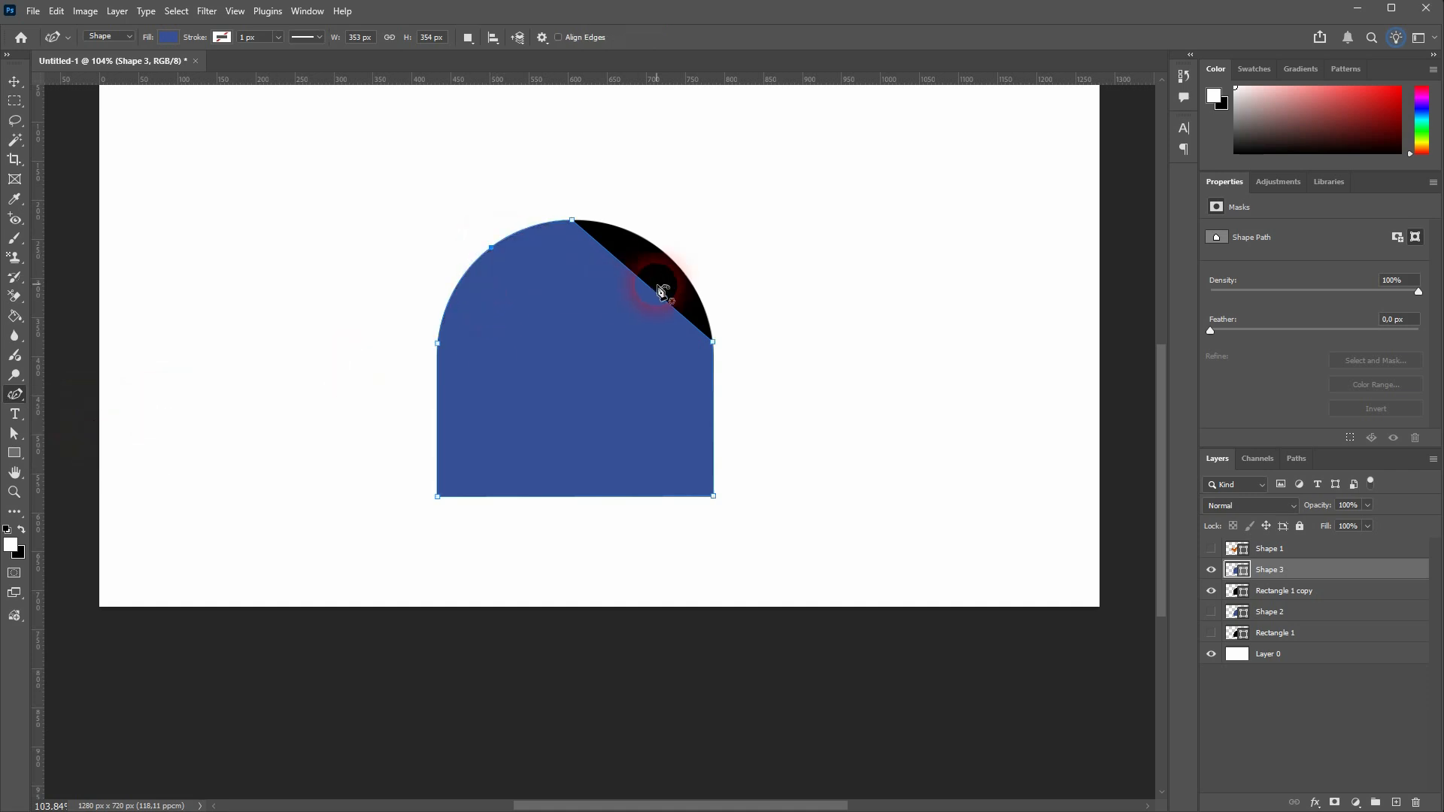
pyautogui.moveTo(650, 290); pyautogui.dragTo(663, 252)
# Hide Shape 3 and Rectangle 1 copy, show Shape 1, and add a new layer above it
pyautogui.click(15, 82)
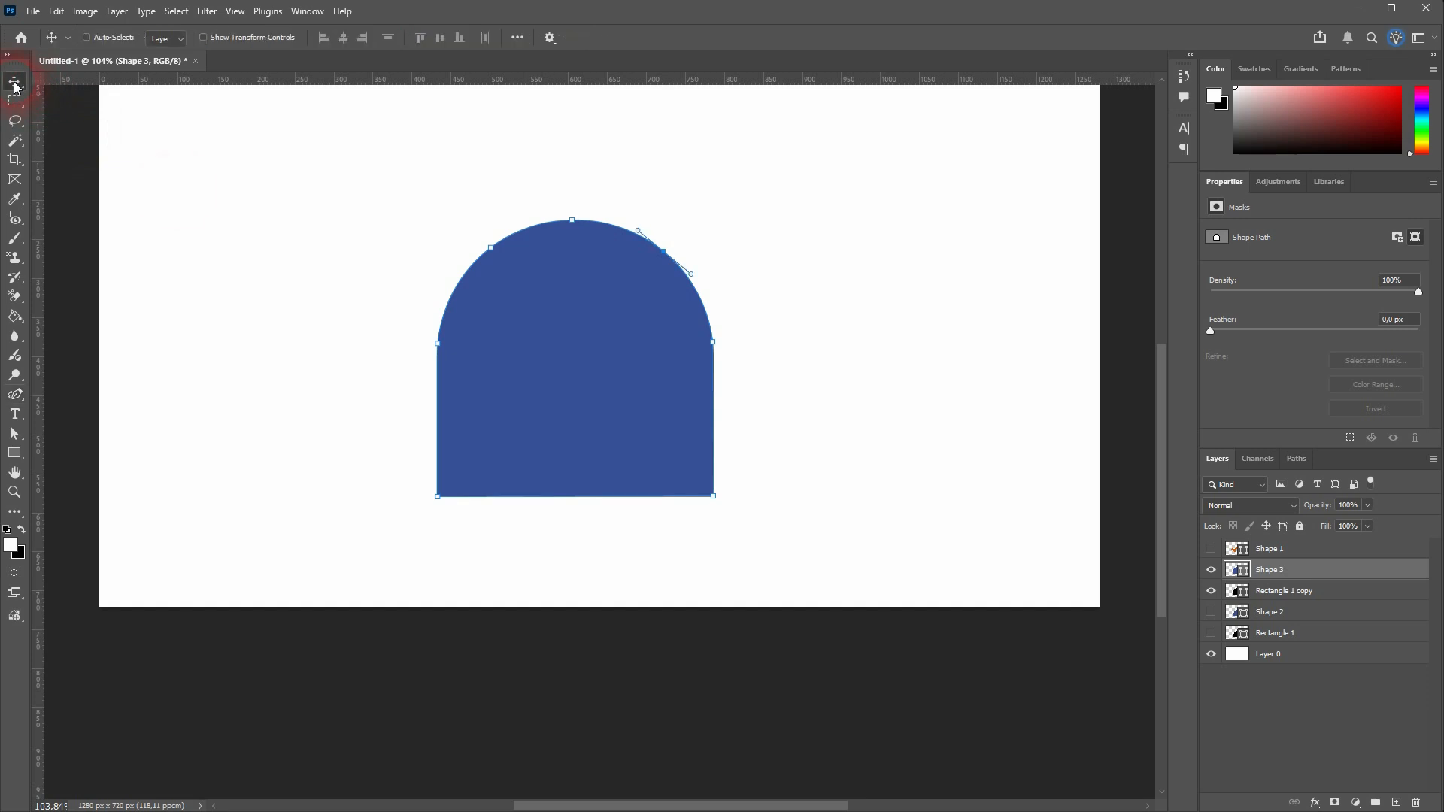
pyautogui.click(960, 564)
pyautogui.click(1299, 591)
pyautogui.click(1210, 569)
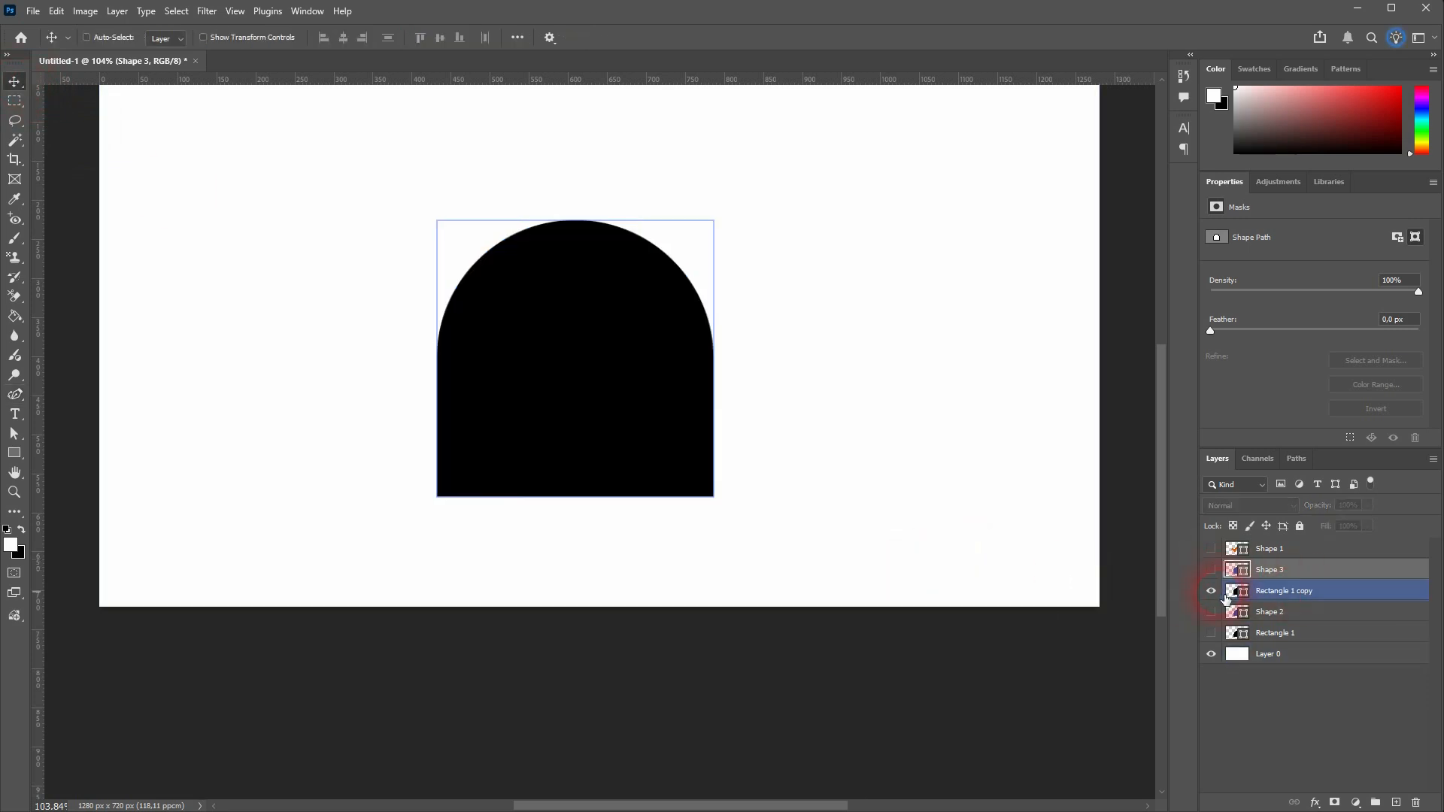
pyautogui.click(1211, 590)
pyautogui.click(1210, 548)
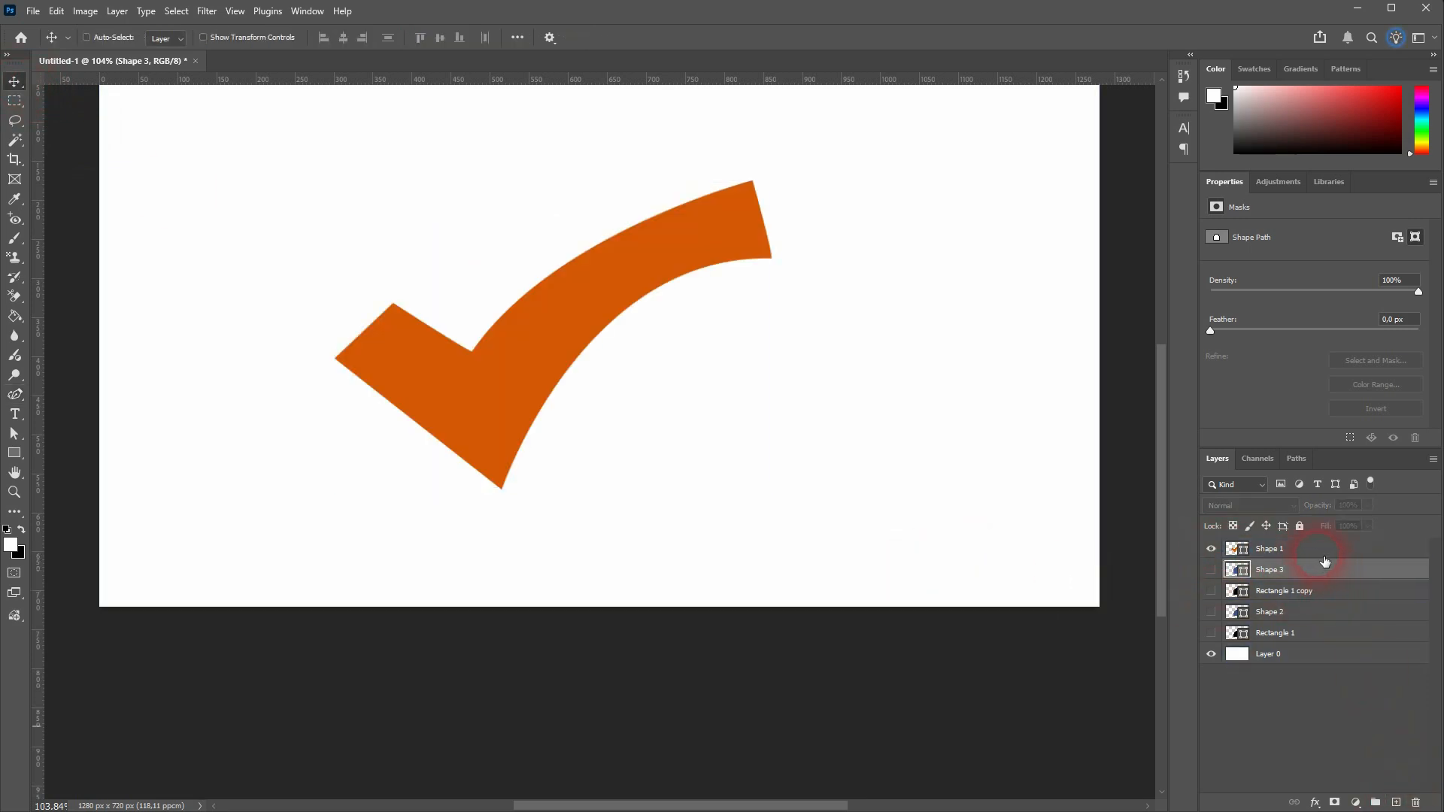
pyautogui.click(1322, 554)
pyautogui.click(1396, 803)
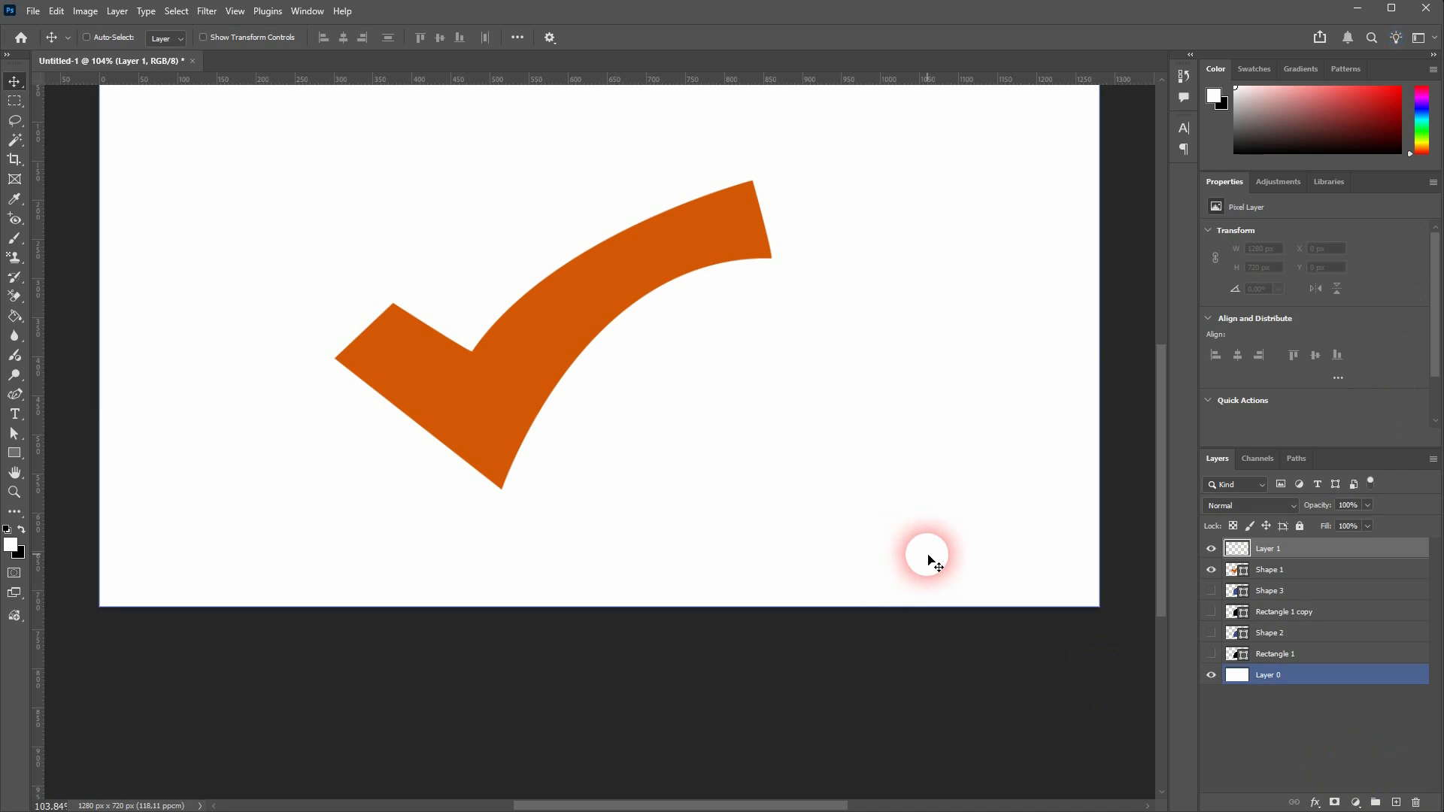
# Trace the check mark's six corners with straight Pen tool segments, closing the path at the short end's upper corner
pyautogui.click(14, 395)
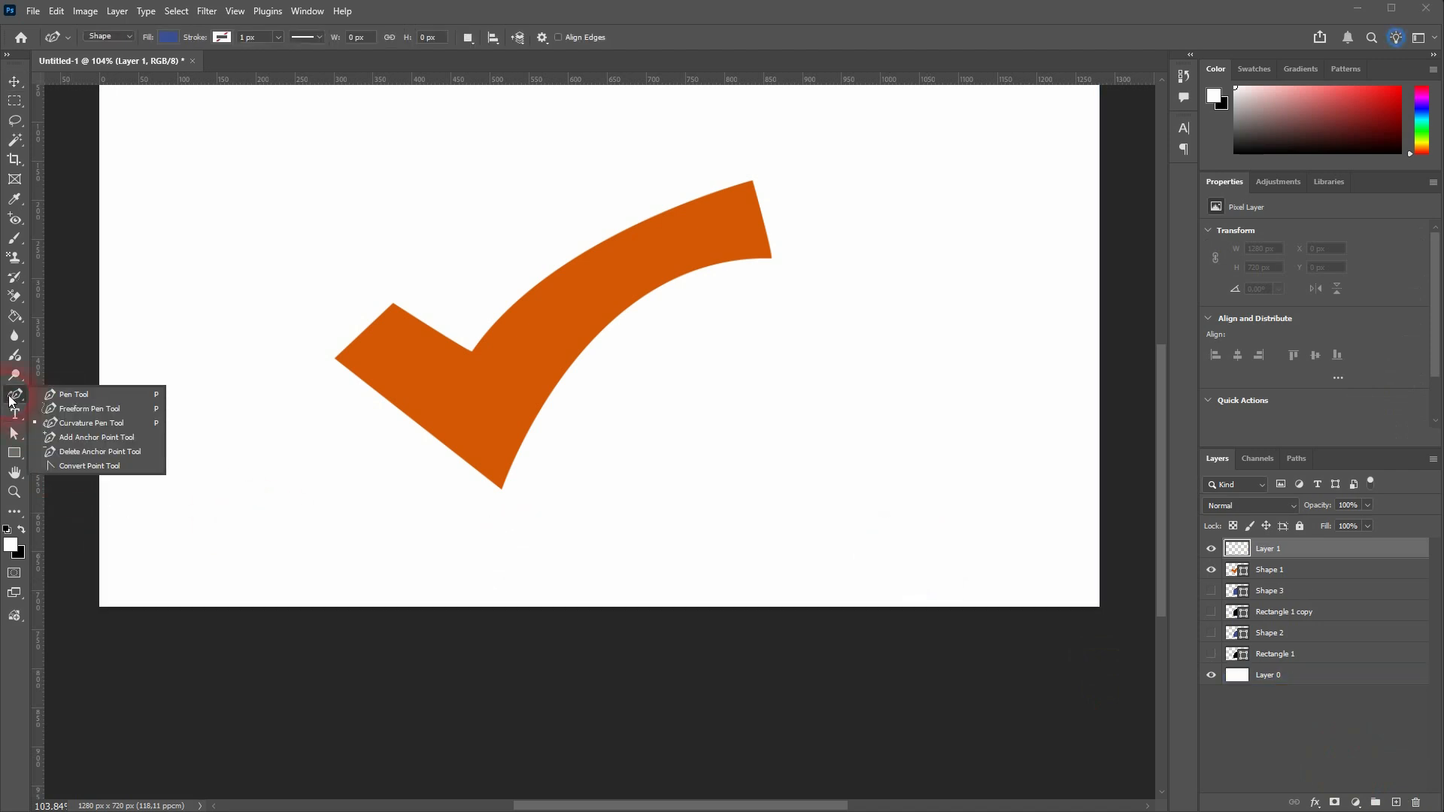
pyautogui.click(76, 395)
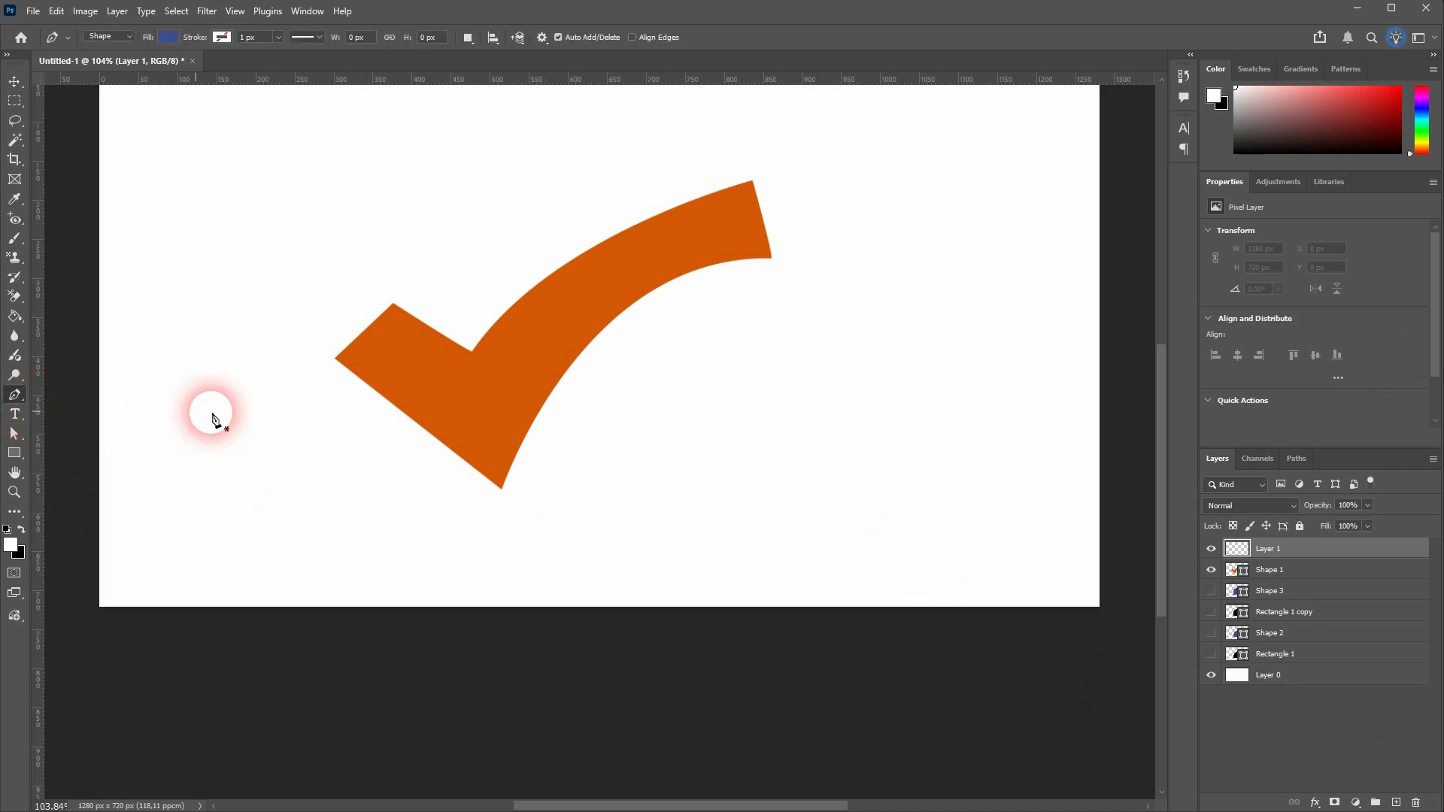
pyautogui.click(394, 303)
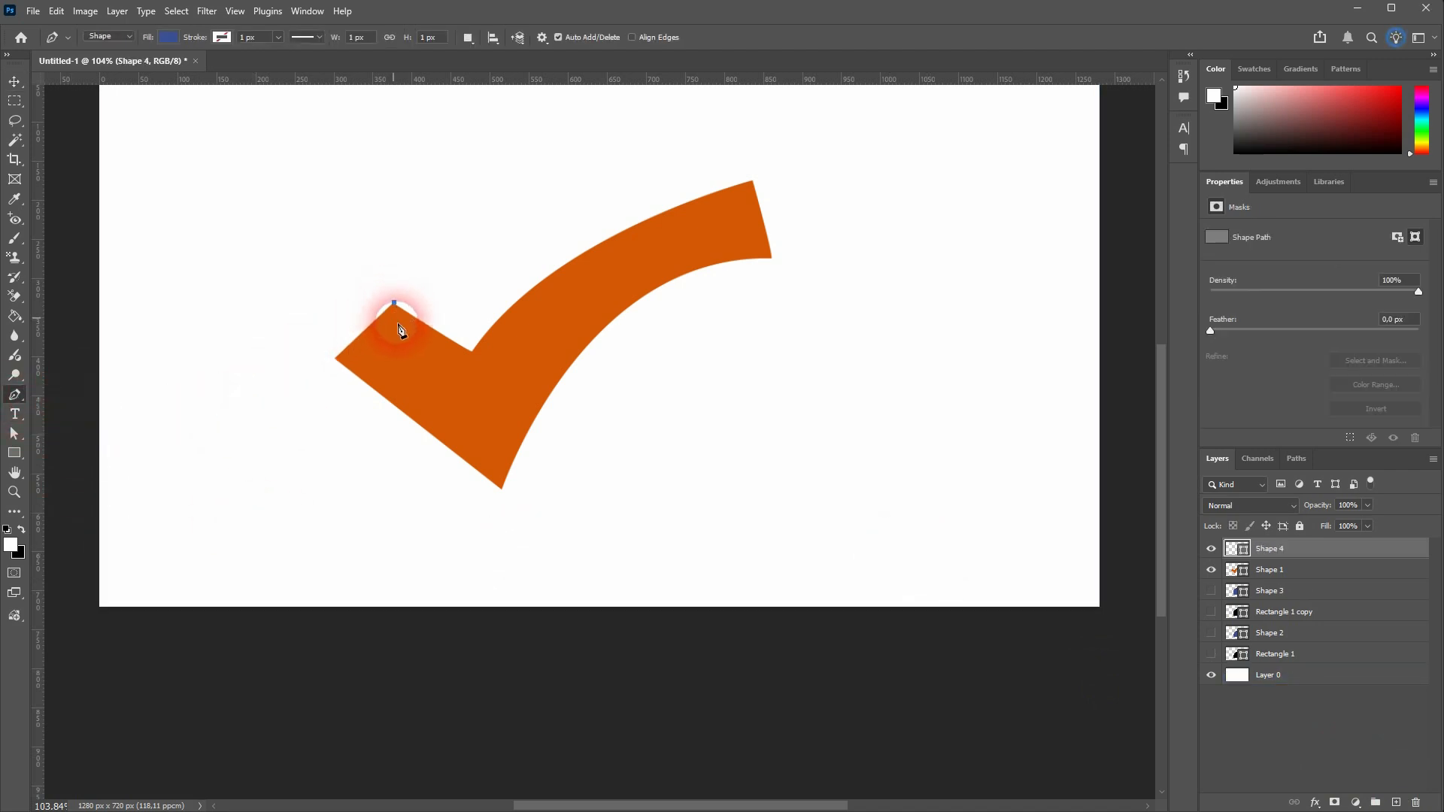
pyautogui.click(473, 353)
pyautogui.click(752, 181)
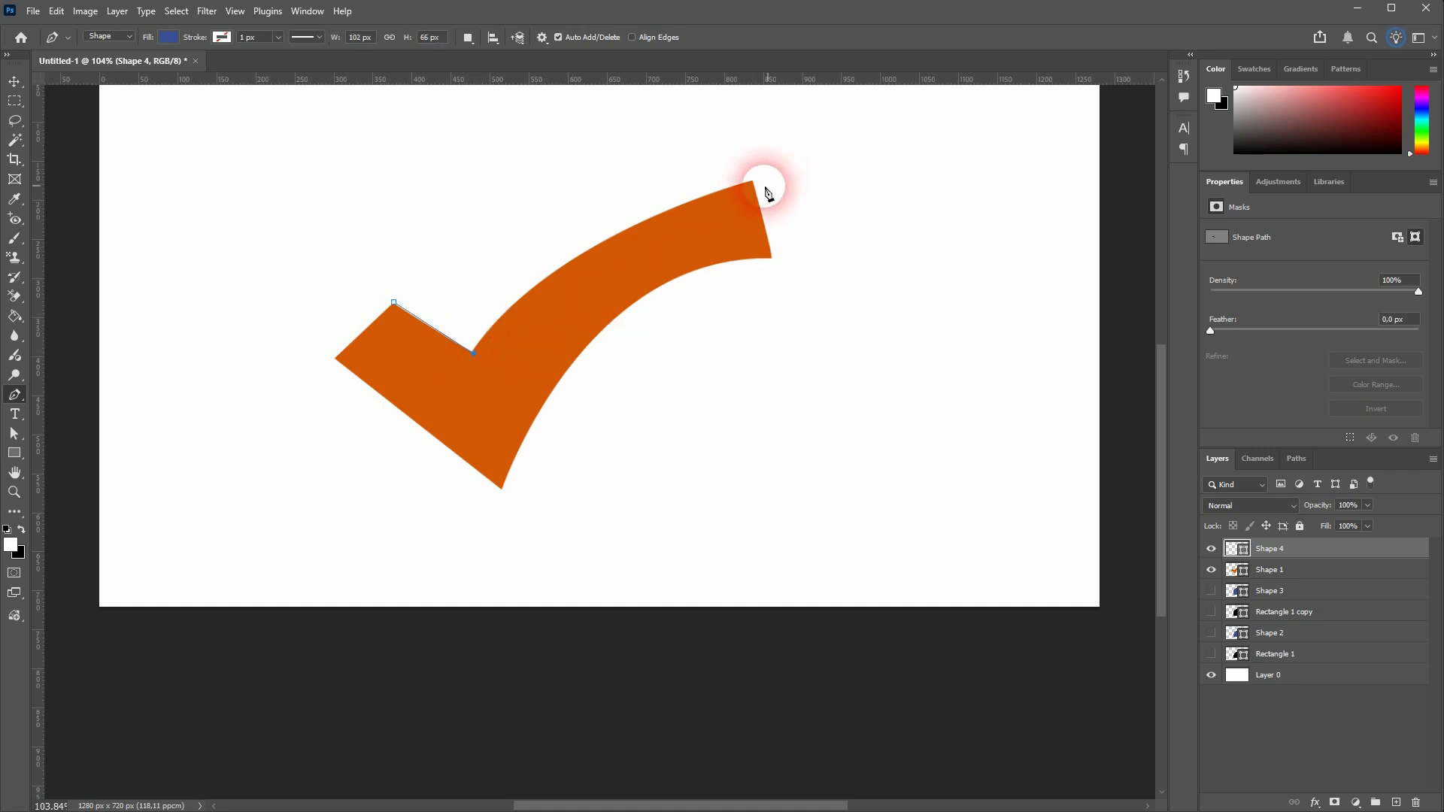
pyautogui.click(769, 258)
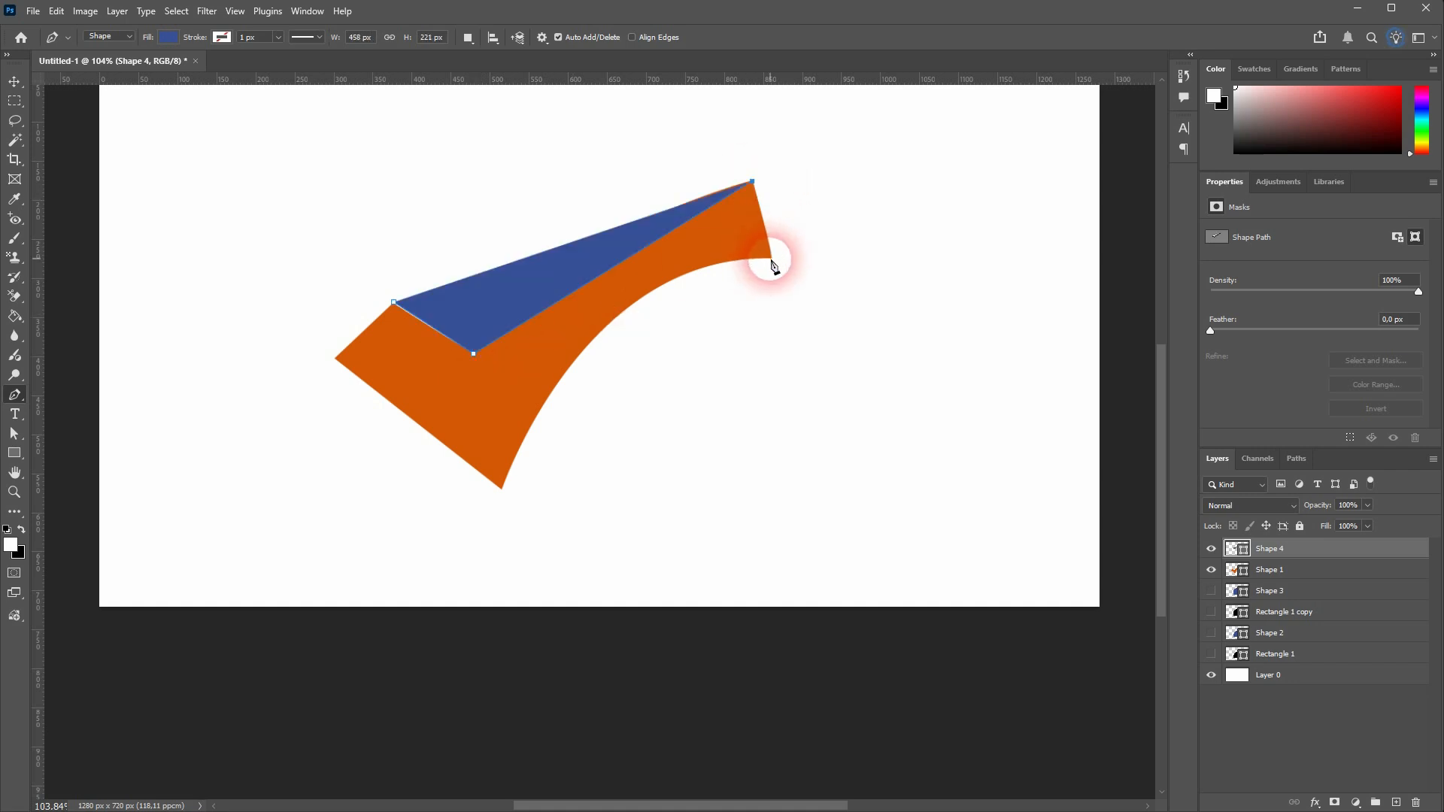
pyautogui.click(500, 490)
pyautogui.click(335, 358)
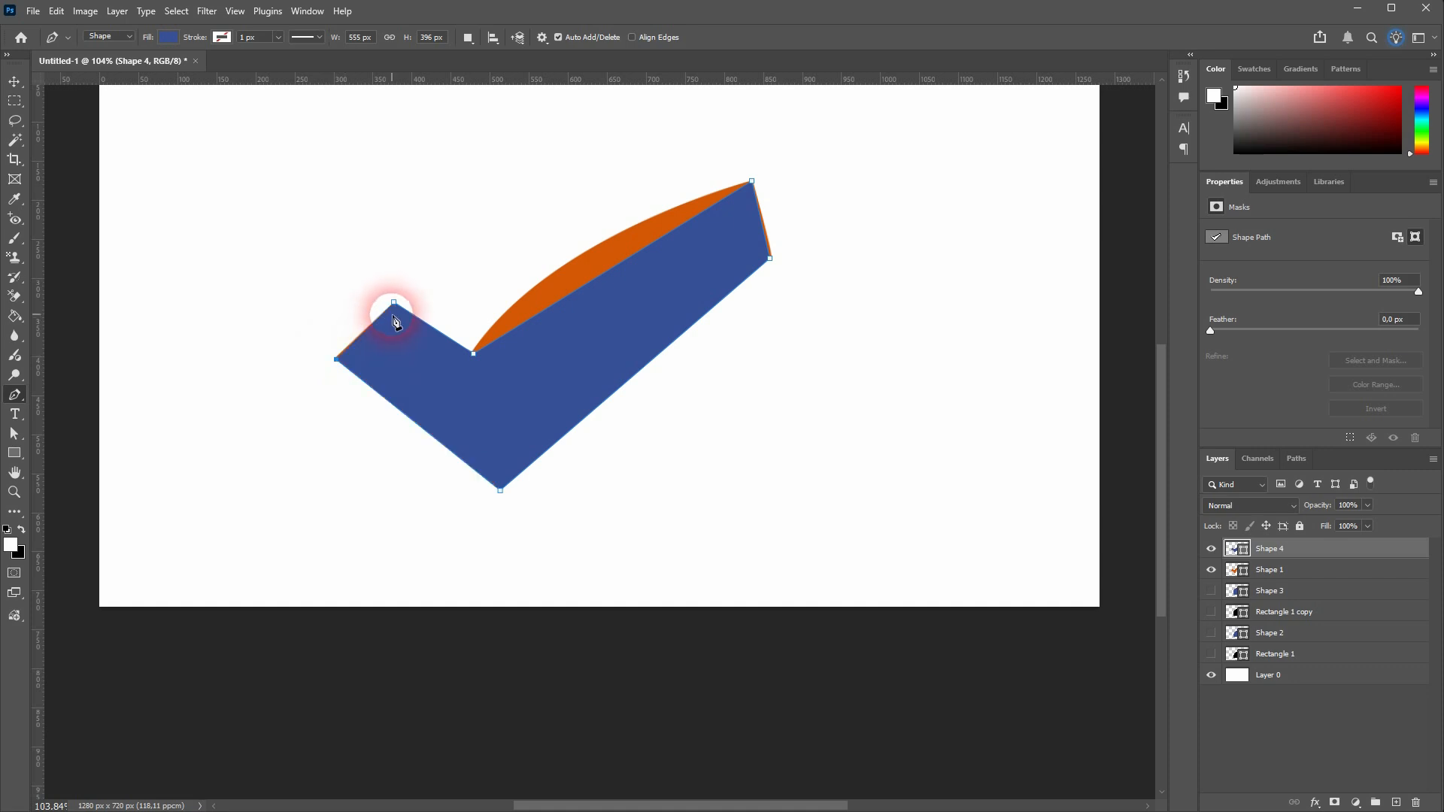
pyautogui.click(394, 303)
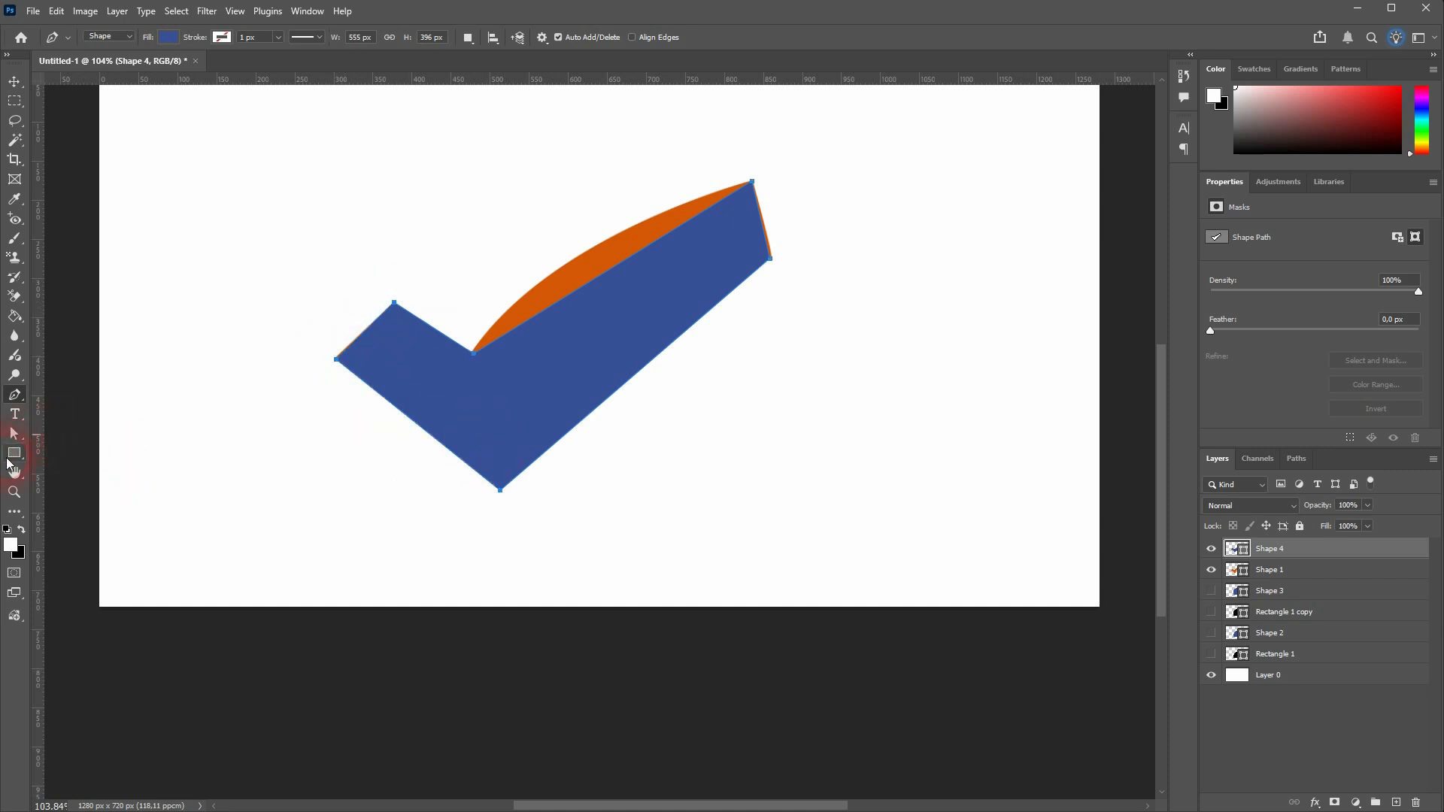
# Align the two anchors at the check mark's far tip with the orange shape's corners using the Direct Selection tool
pyautogui.click(17, 434)
pyautogui.click(97, 442)
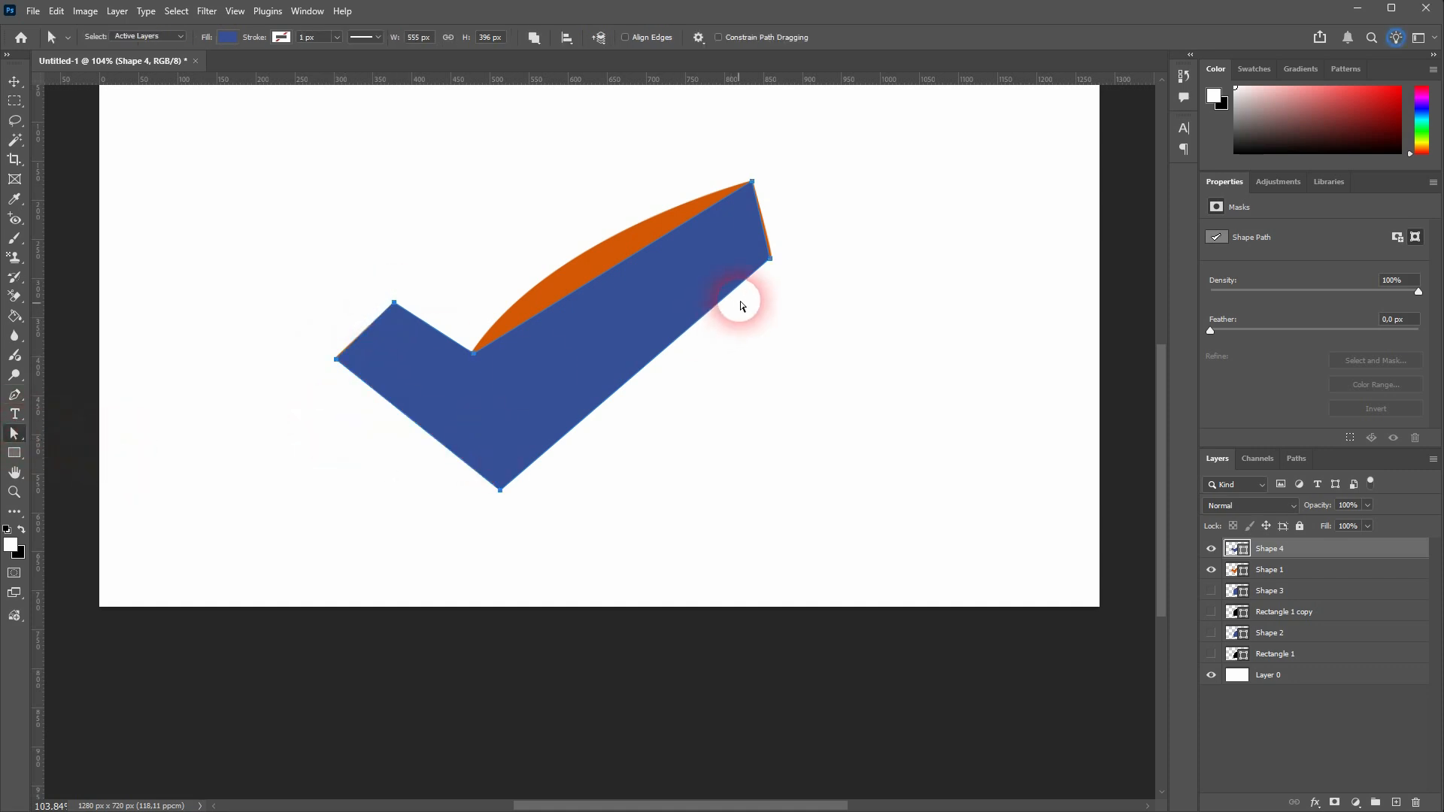
pyautogui.scroll(8, 776, 267)
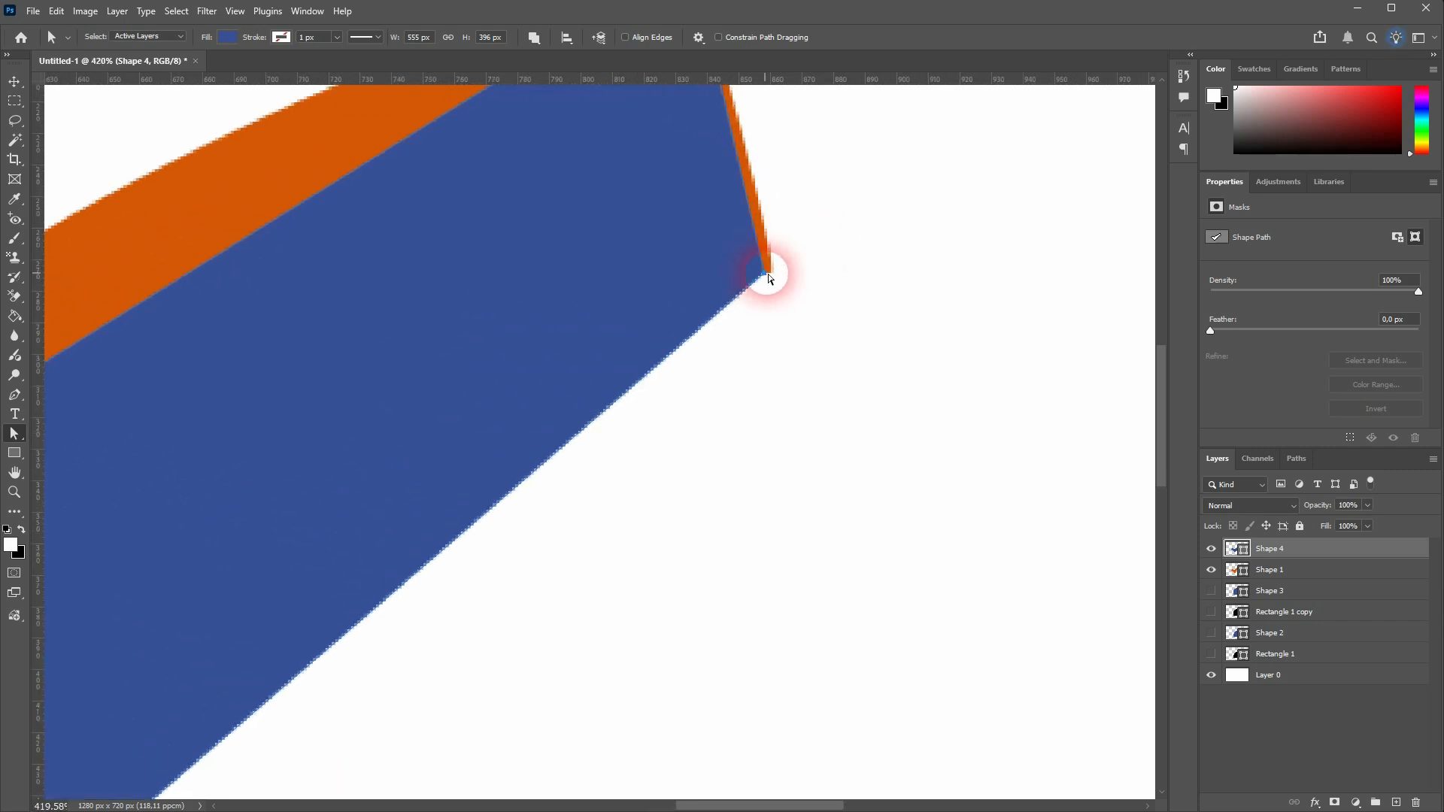
pyautogui.scroll(3, 769, 278)
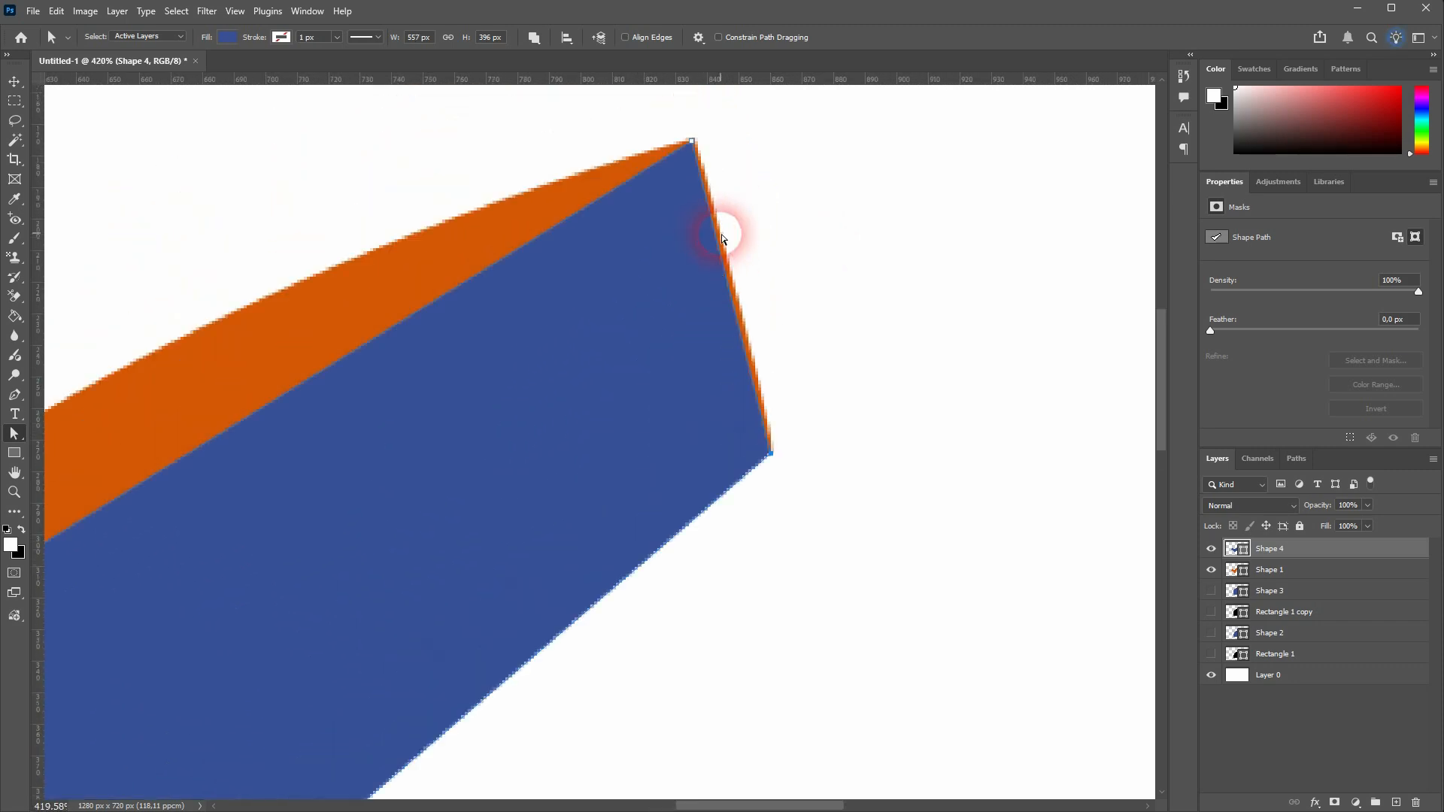
pyautogui.moveTo(694, 157); pyautogui.dragTo(693, 149)
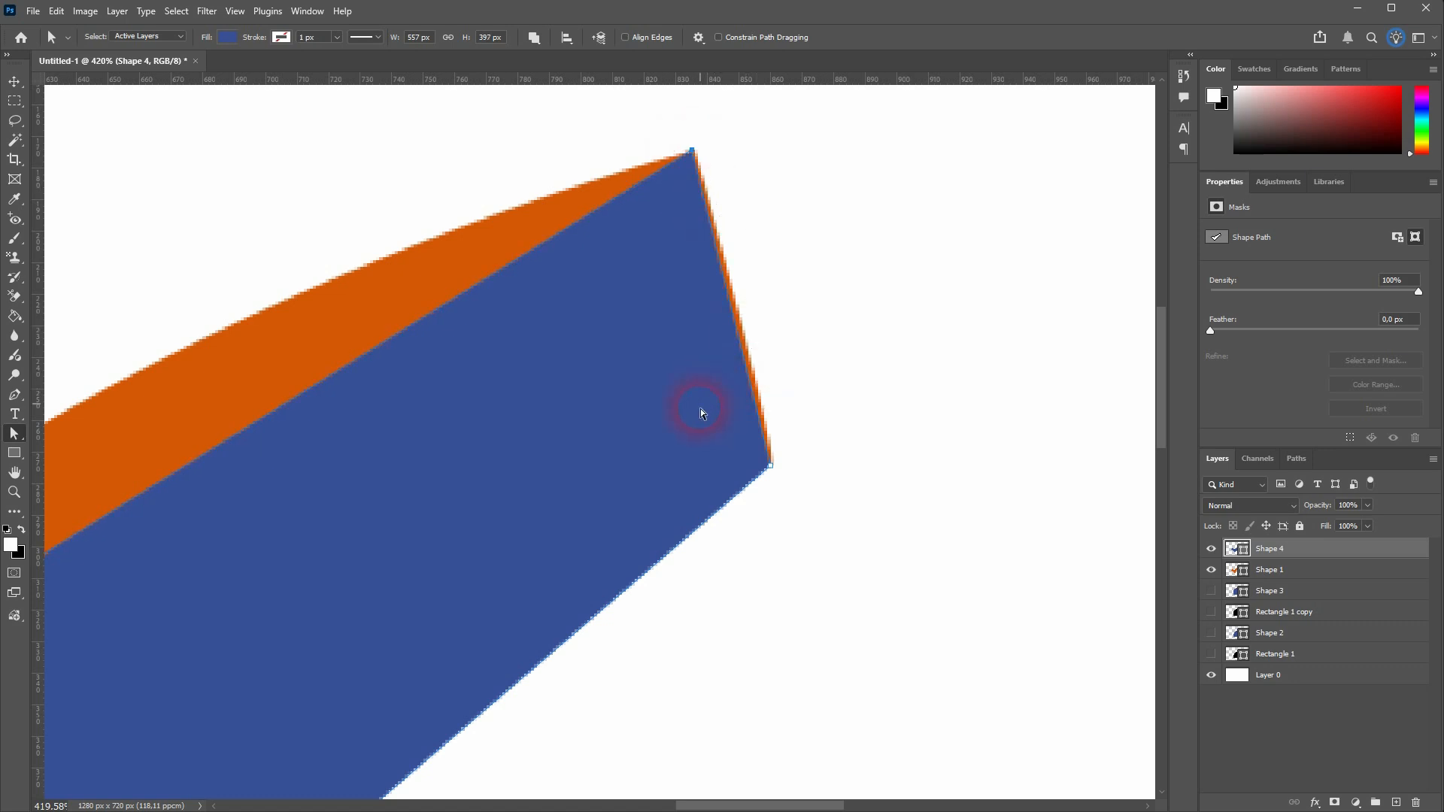
pyautogui.hscroll(3, 728, 461)
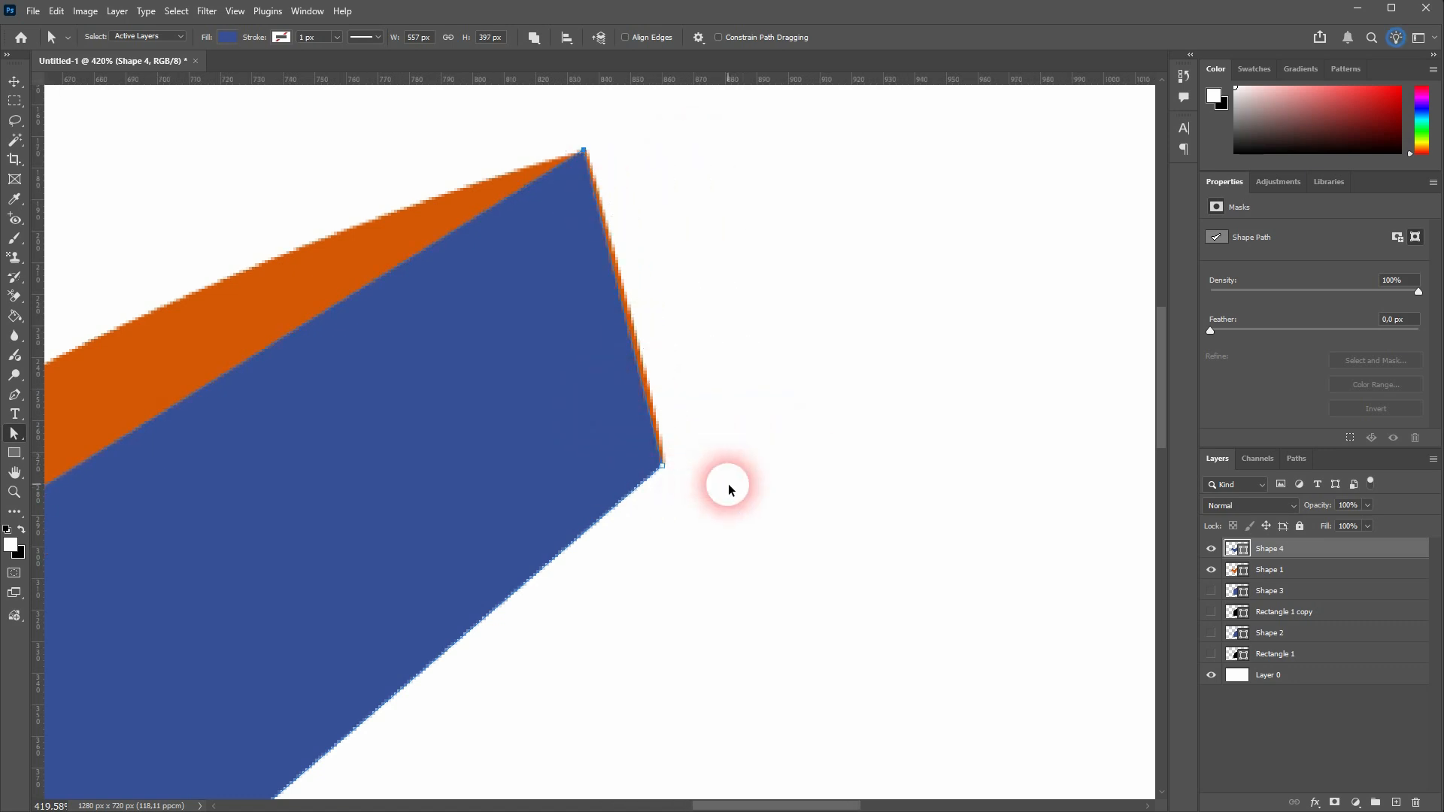
pyautogui.hotkey('ctrl', '0')
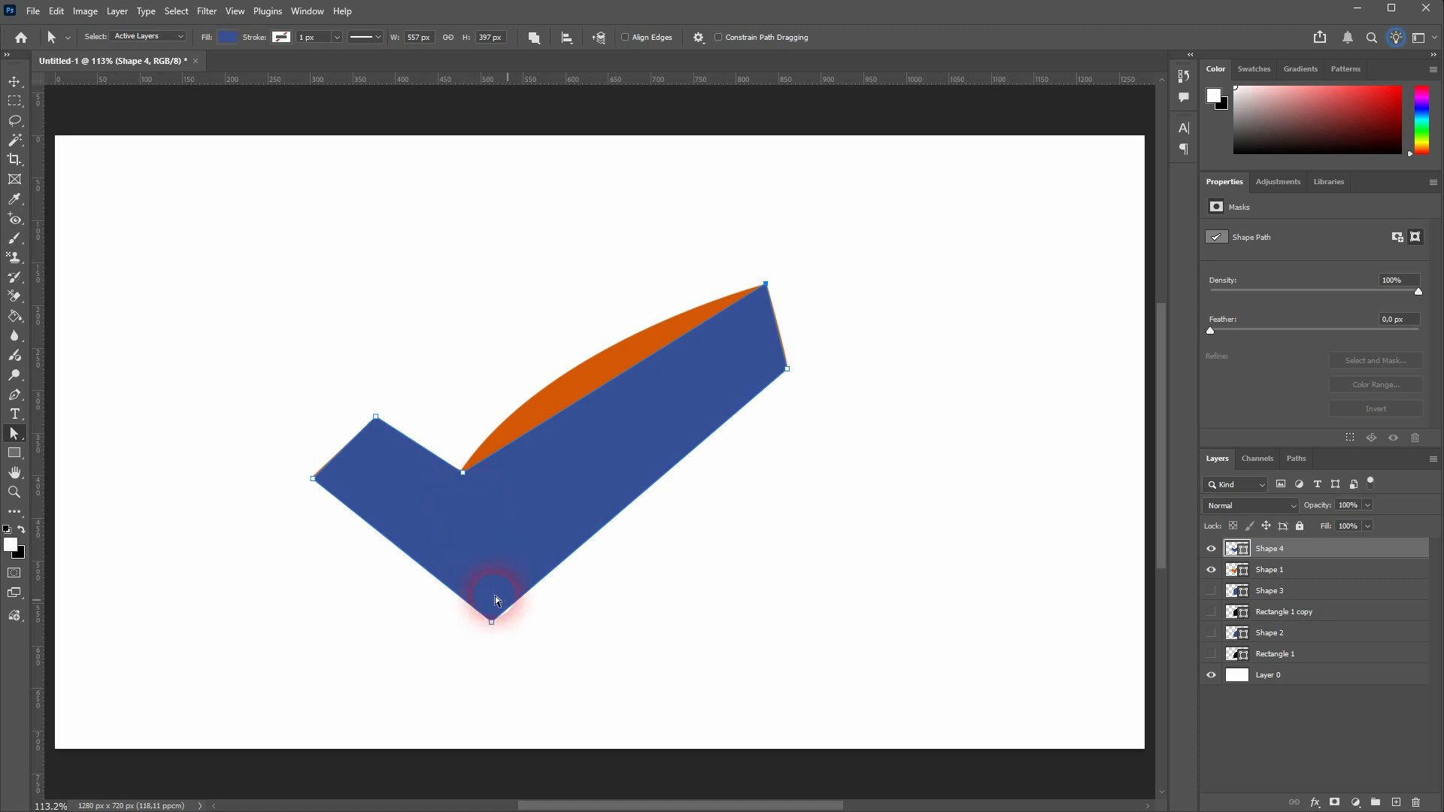
# Nudge the anchors at the check mark's lowest point, short end's outer corner and inner corner onto the orange shape's corners
pyautogui.hscroll(-2, 497, 637)
pyautogui.scroll(4, 510, 635)
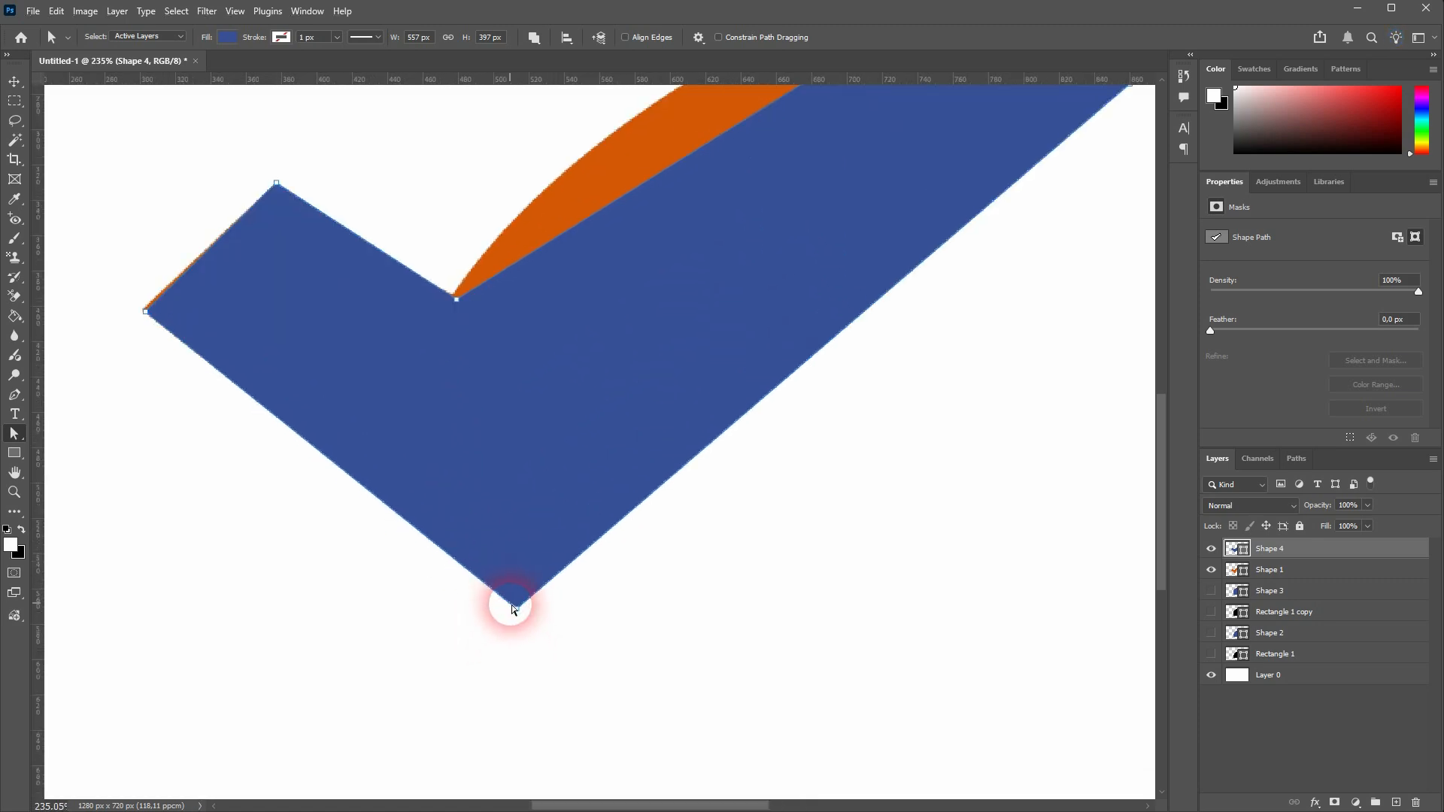
pyautogui.click(519, 608)
pyautogui.moveTo(518, 611)
pyautogui.mouseDown()
pyautogui.moveTo(516, 578)
pyautogui.moveTo(521, 606)
pyautogui.mouseUp()
pyautogui.moveTo(147, 316); pyautogui.dragTo(144, 315)
pyautogui.moveTo(456, 300)
pyautogui.mouseDown()
pyautogui.moveTo(425, 338)
pyautogui.moveTo(452, 300)
pyautogui.mouseUp()
pyautogui.hotkey('ctrl', '0')
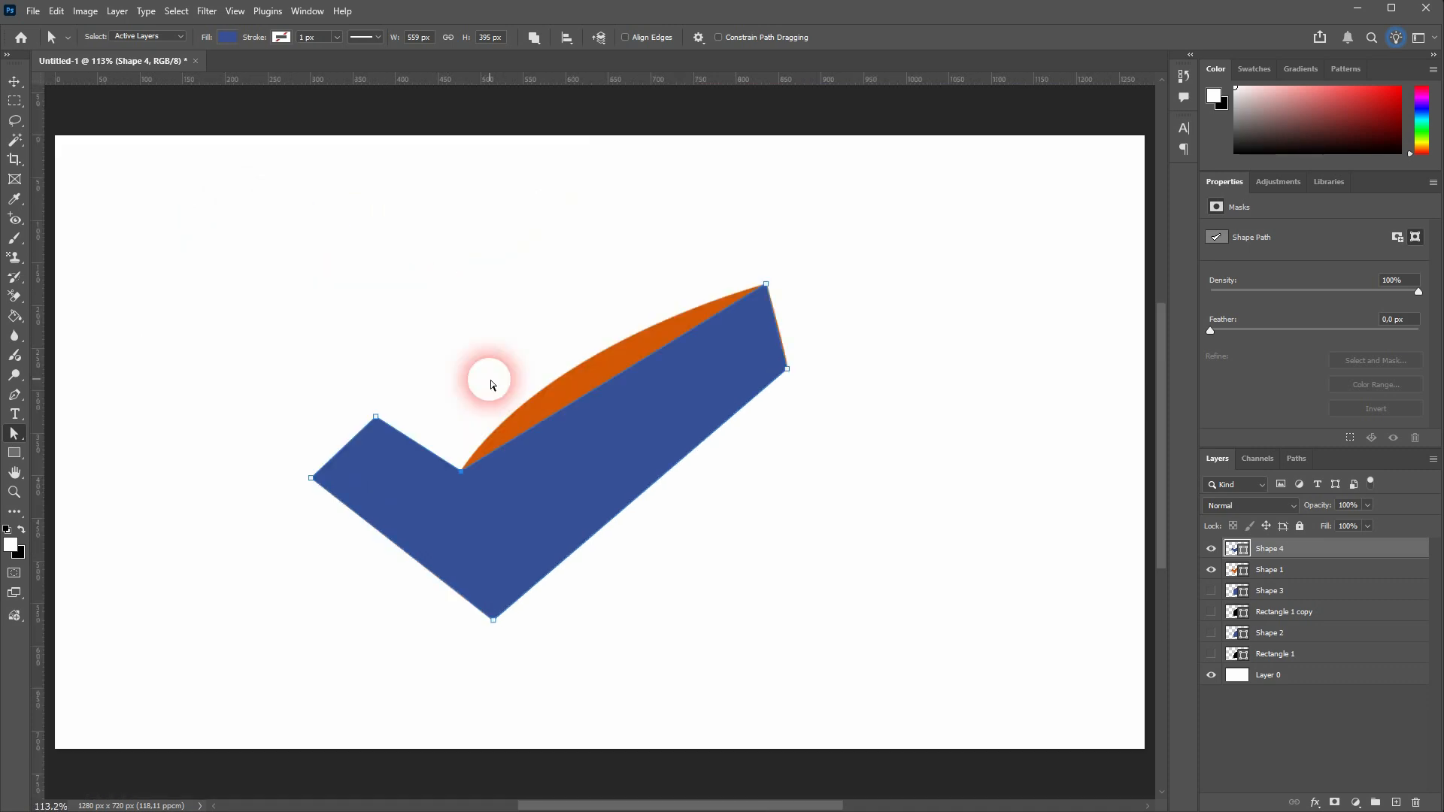
# Bend the check mark's long upper and lower edges toward the orange shape's curves with the Curvature Pen tool
pyautogui.rightClick(15, 396)
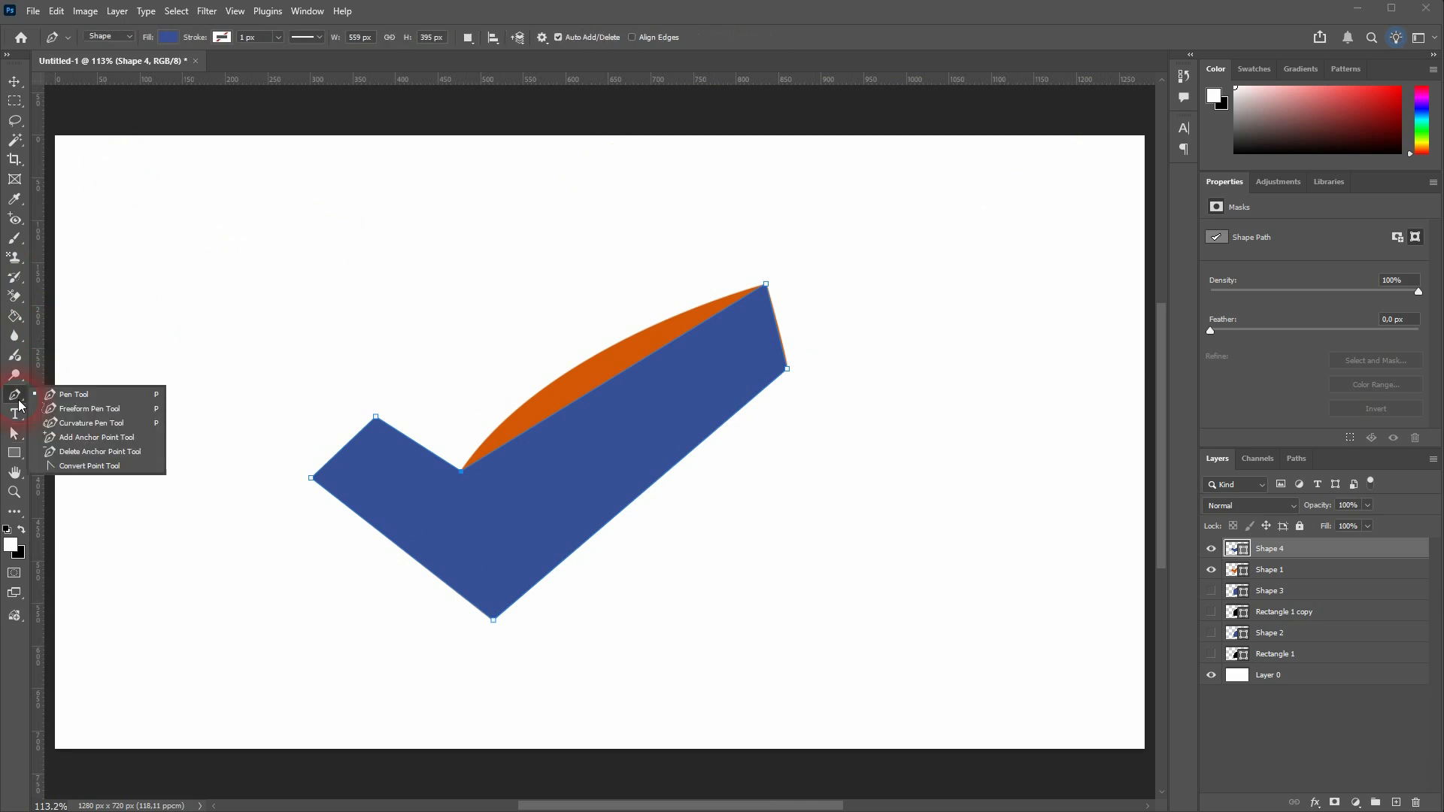
pyautogui.click(75, 422)
pyautogui.scroll(5, 628, 402)
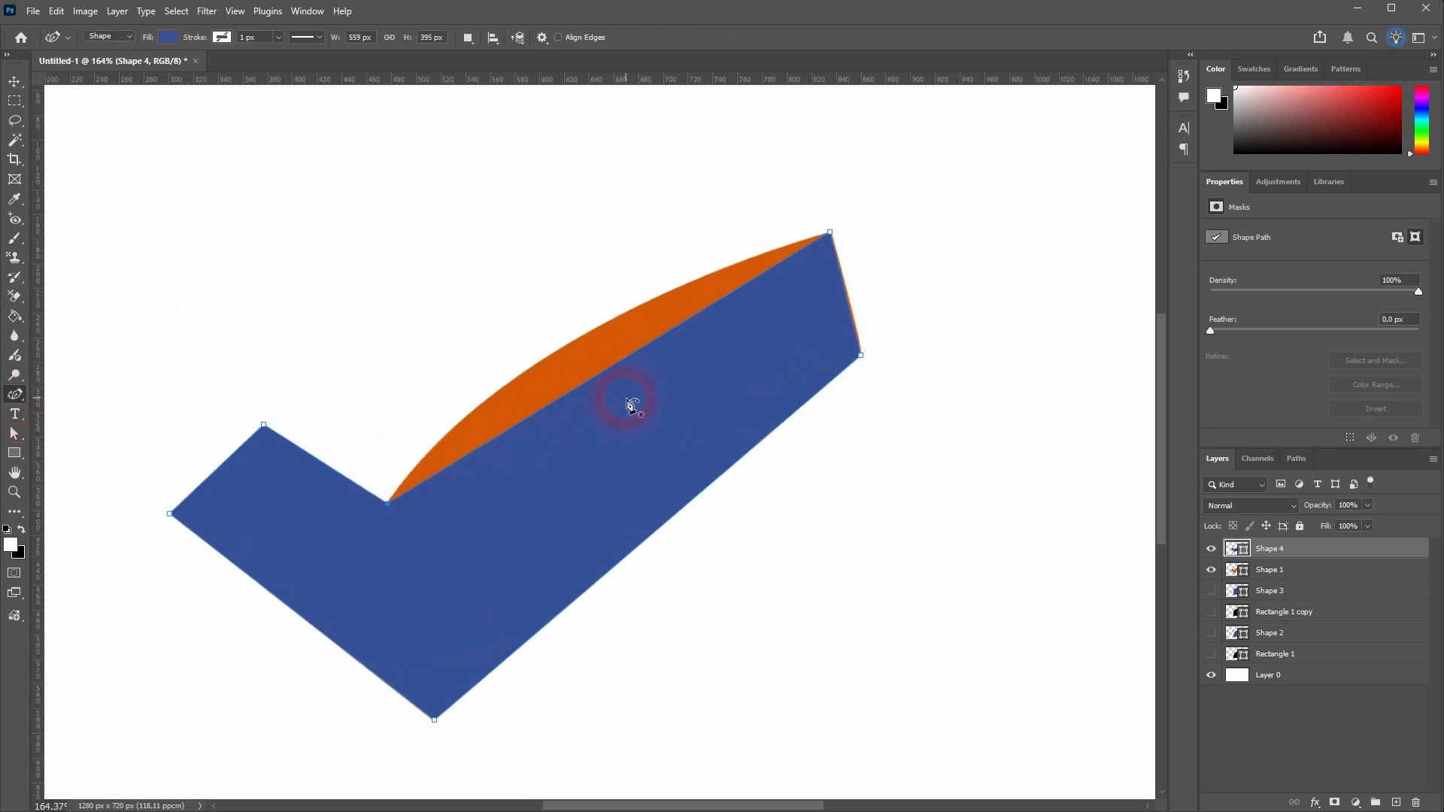
pyautogui.moveTo(574, 341); pyautogui.dragTo(508, 374)
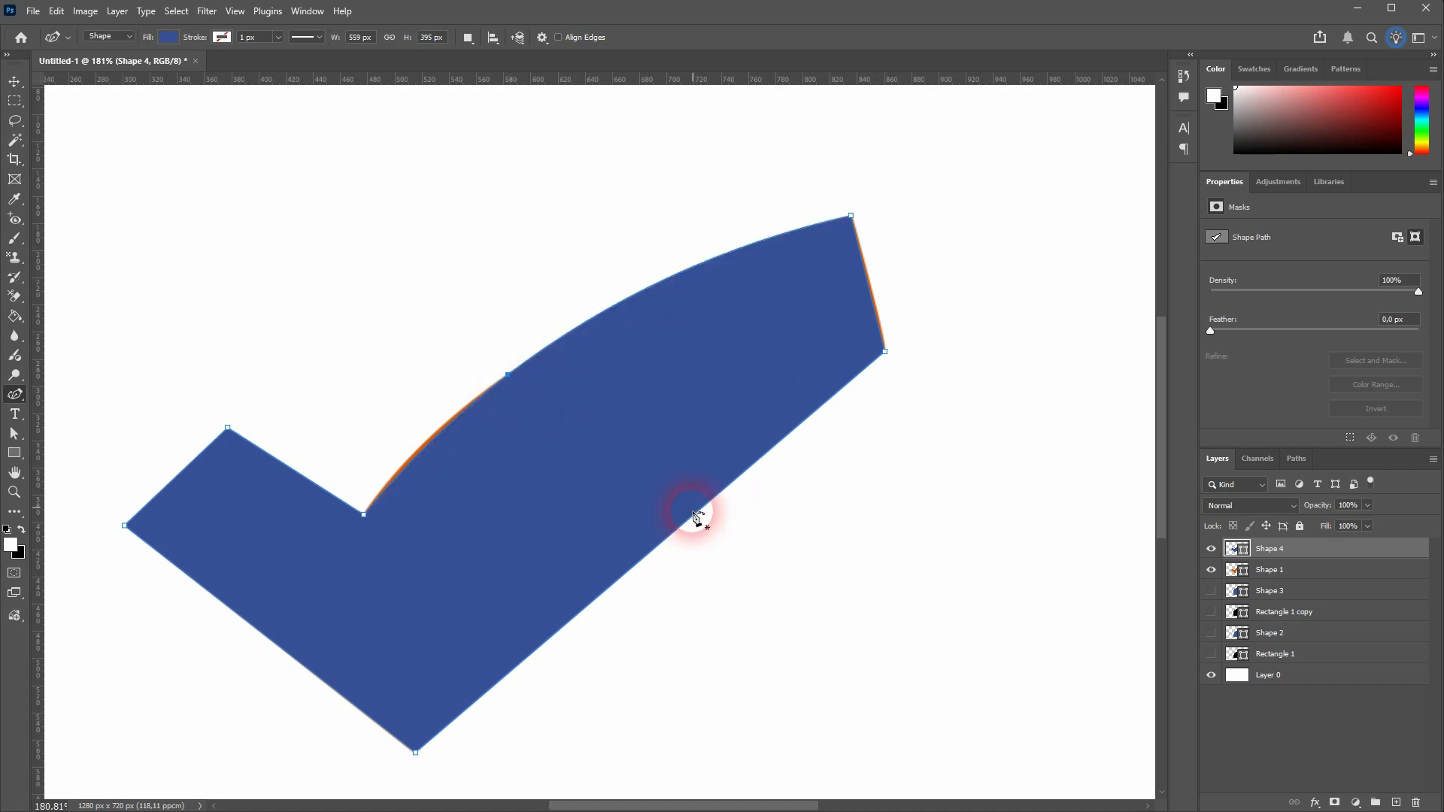
pyautogui.moveTo(647, 555); pyautogui.dragTo(565, 467)
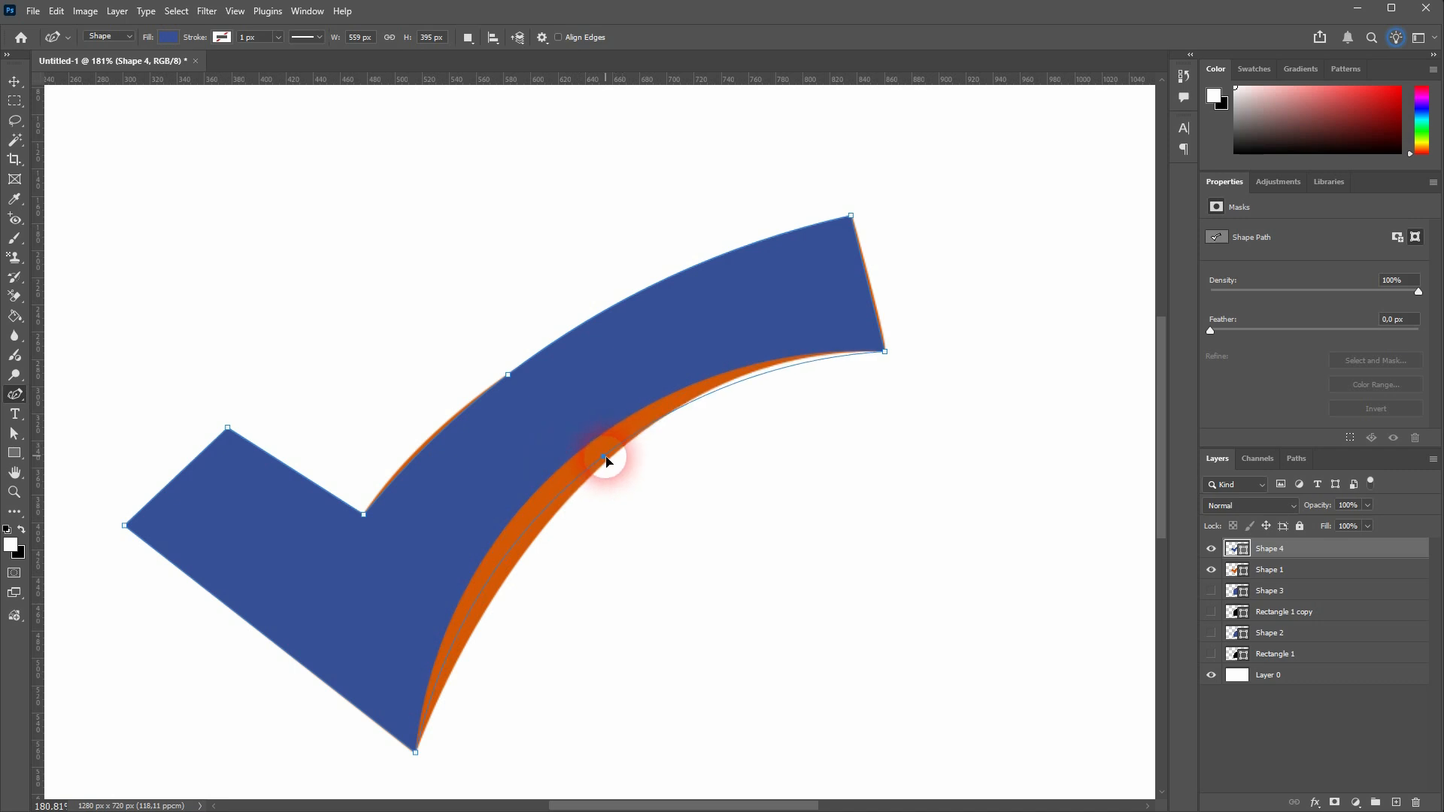
pyautogui.moveTo(454, 660); pyautogui.dragTo(731, 379)
# Adjust the lower curve's direction handles with the Direct Selection tool so the edge follows the orange shape's outline
pyautogui.scroll(-3, 455, 747)
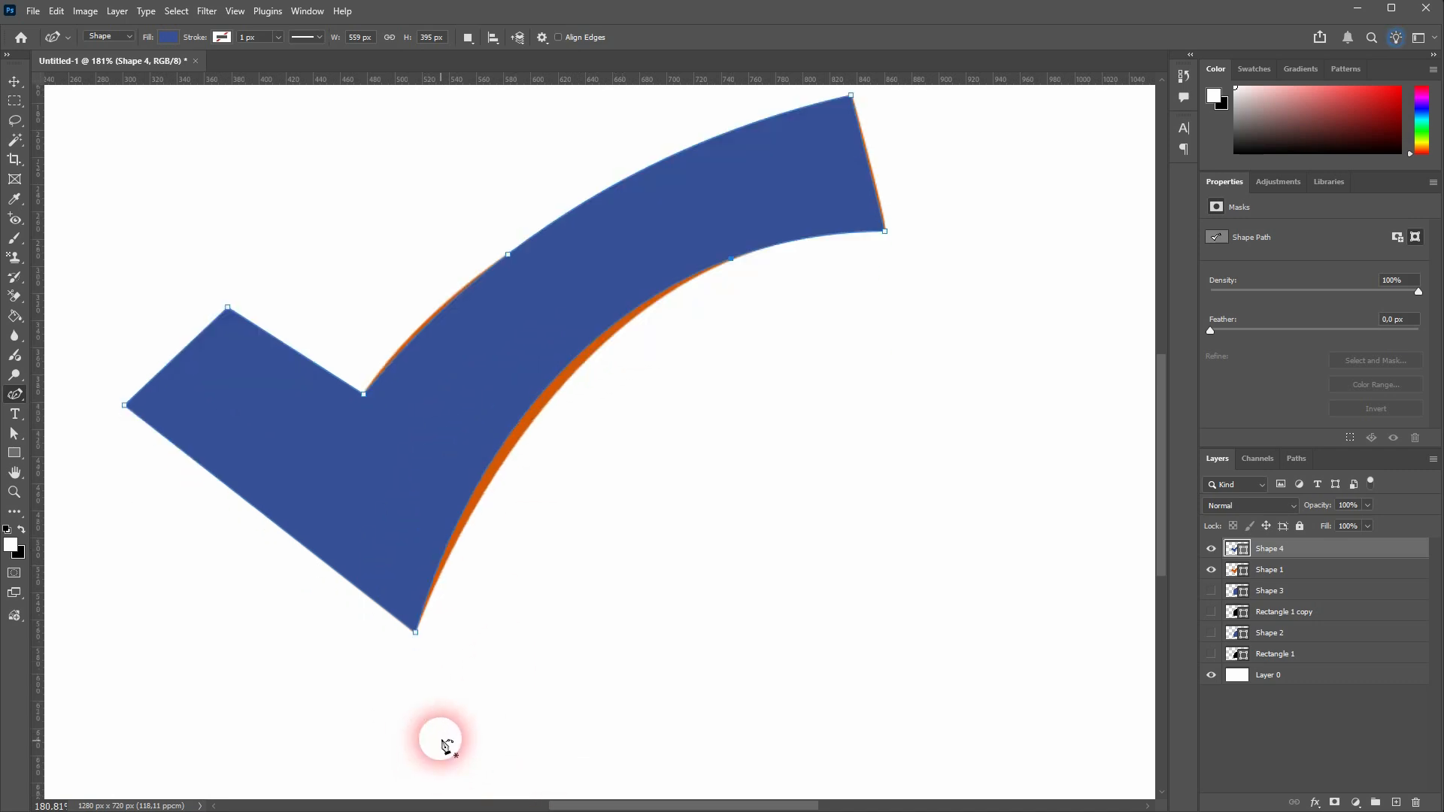
pyautogui.rightClick(27, 441)
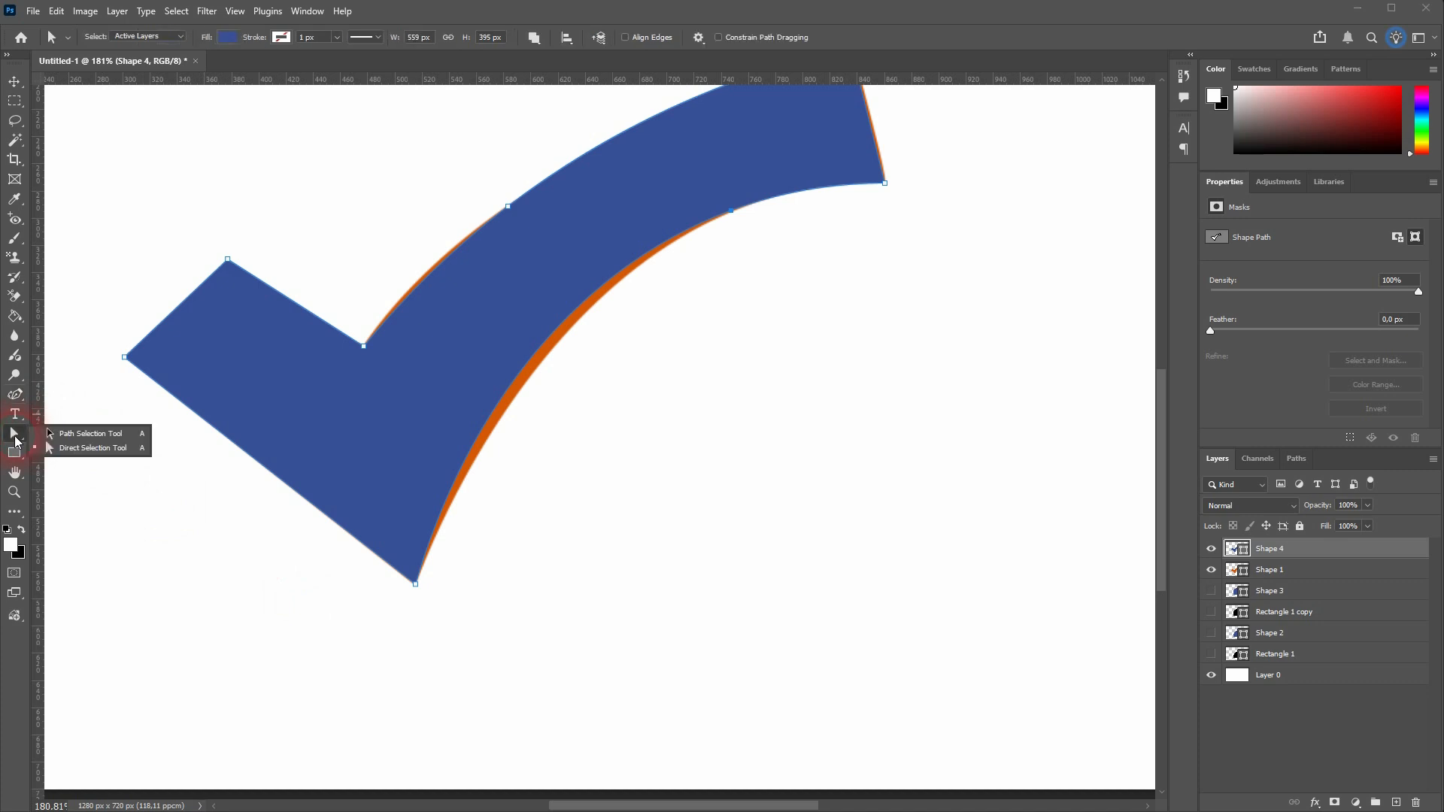
pyautogui.click(75, 449)
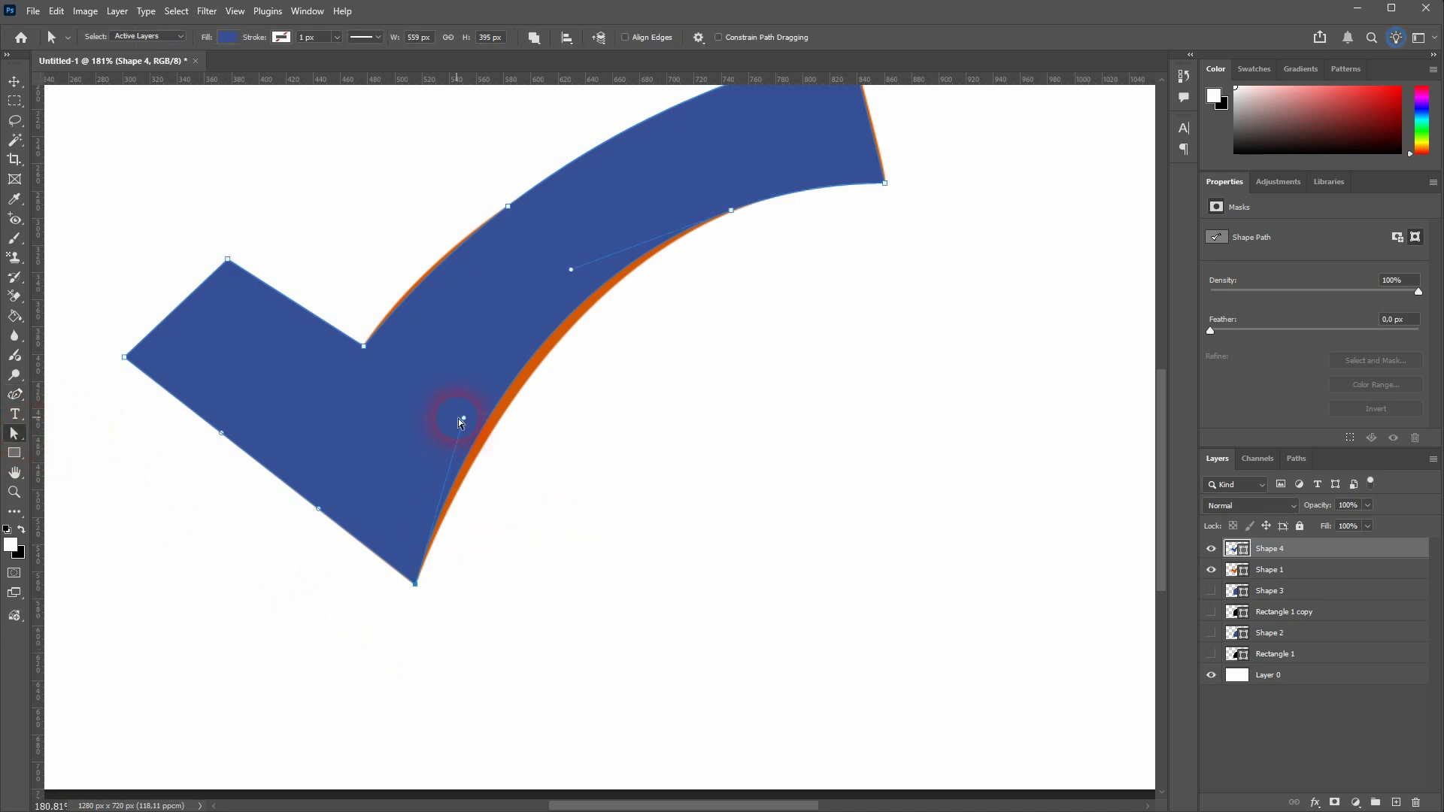
pyautogui.moveTo(466, 417); pyautogui.dragTo(488, 418)
pyautogui.moveTo(571, 269); pyautogui.dragTo(579, 278)
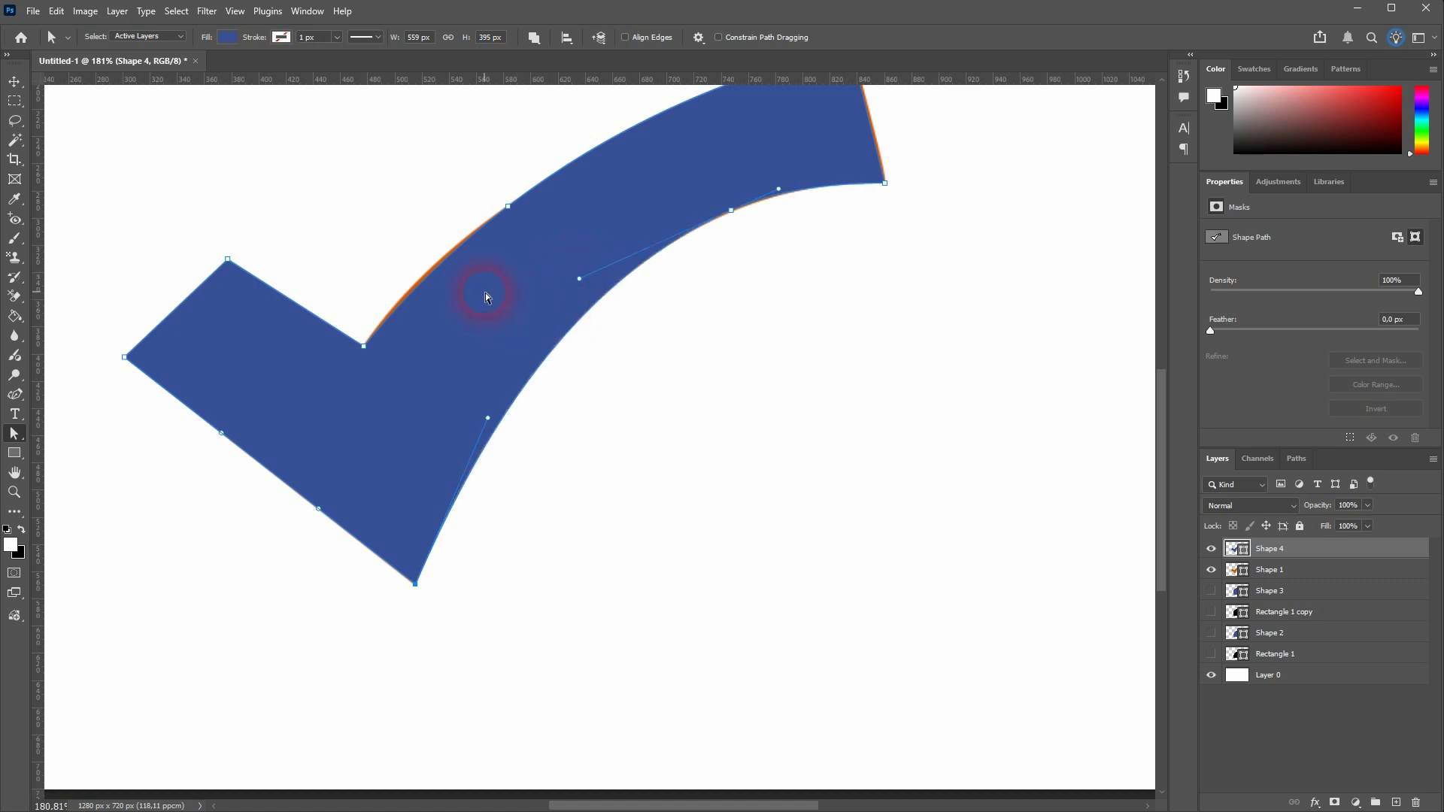
# Adjust the direction handle at the check mark's inner corner to fit the upper curve to the orange outline
pyautogui.scroll(3, 478, 294)
pyautogui.moveTo(335, 364); pyautogui.dragTo(403, 432)
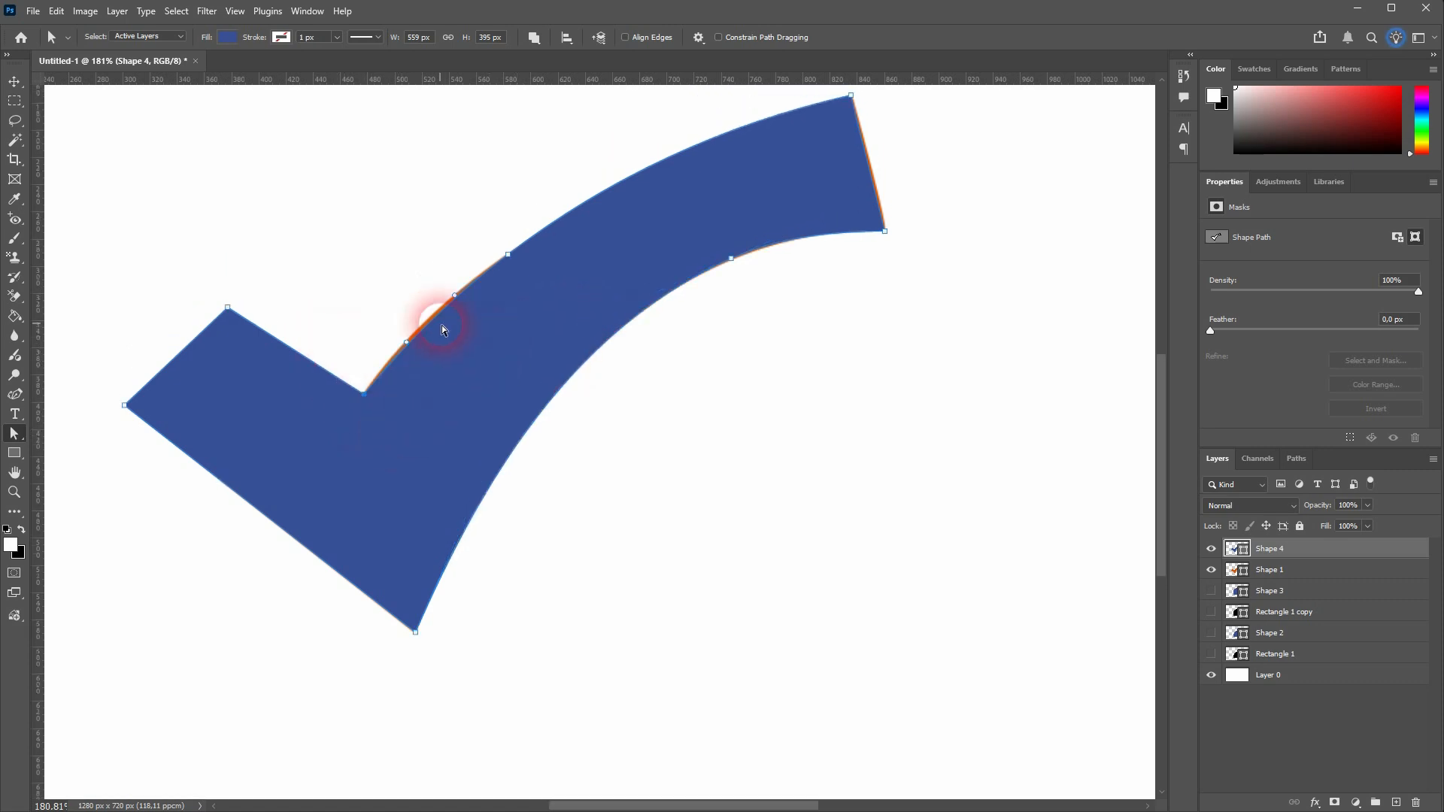
pyautogui.moveTo(407, 342); pyautogui.dragTo(402, 340)
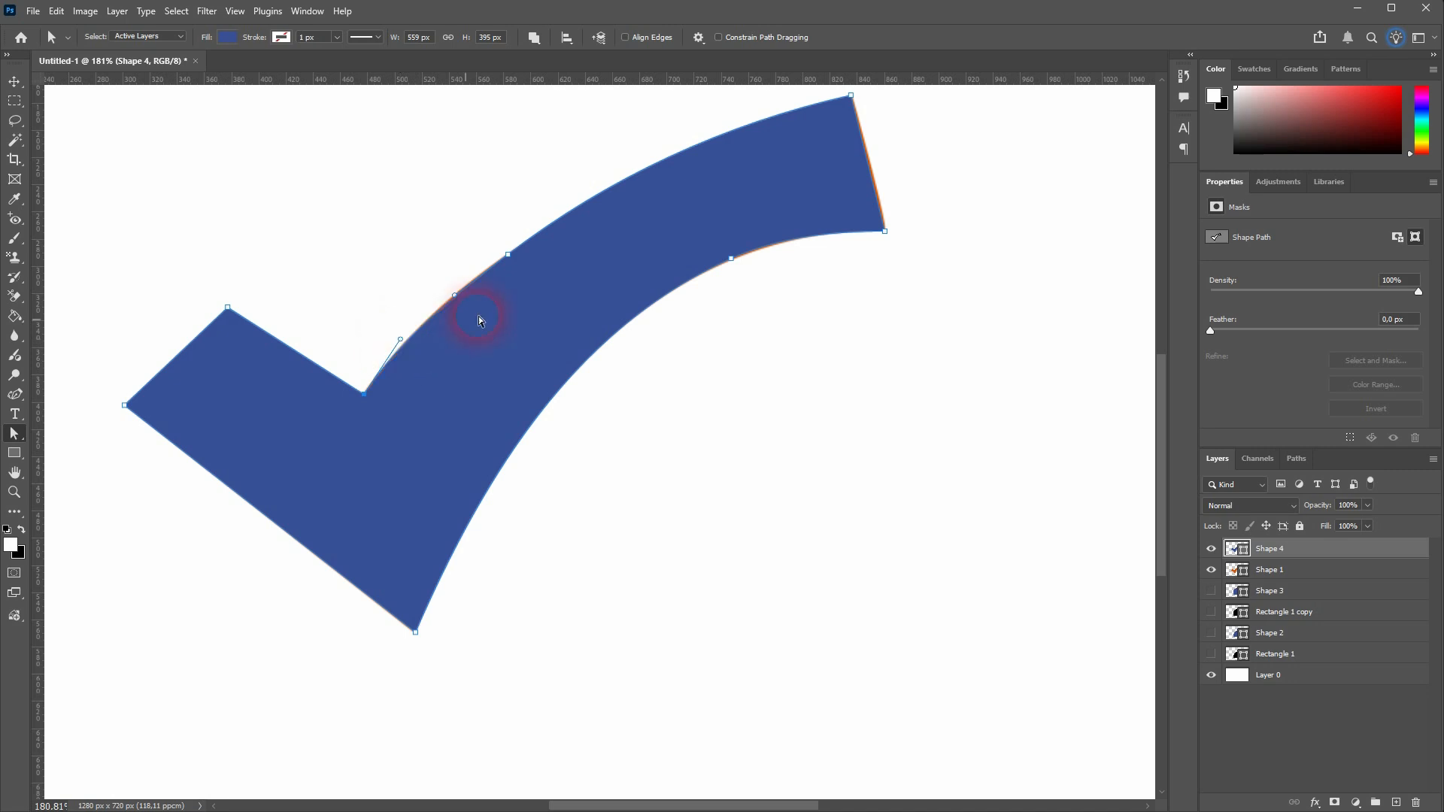
# Move the blue check mark to the right of the orange one with the Move tool
pyautogui.scroll(2, 974, 264)
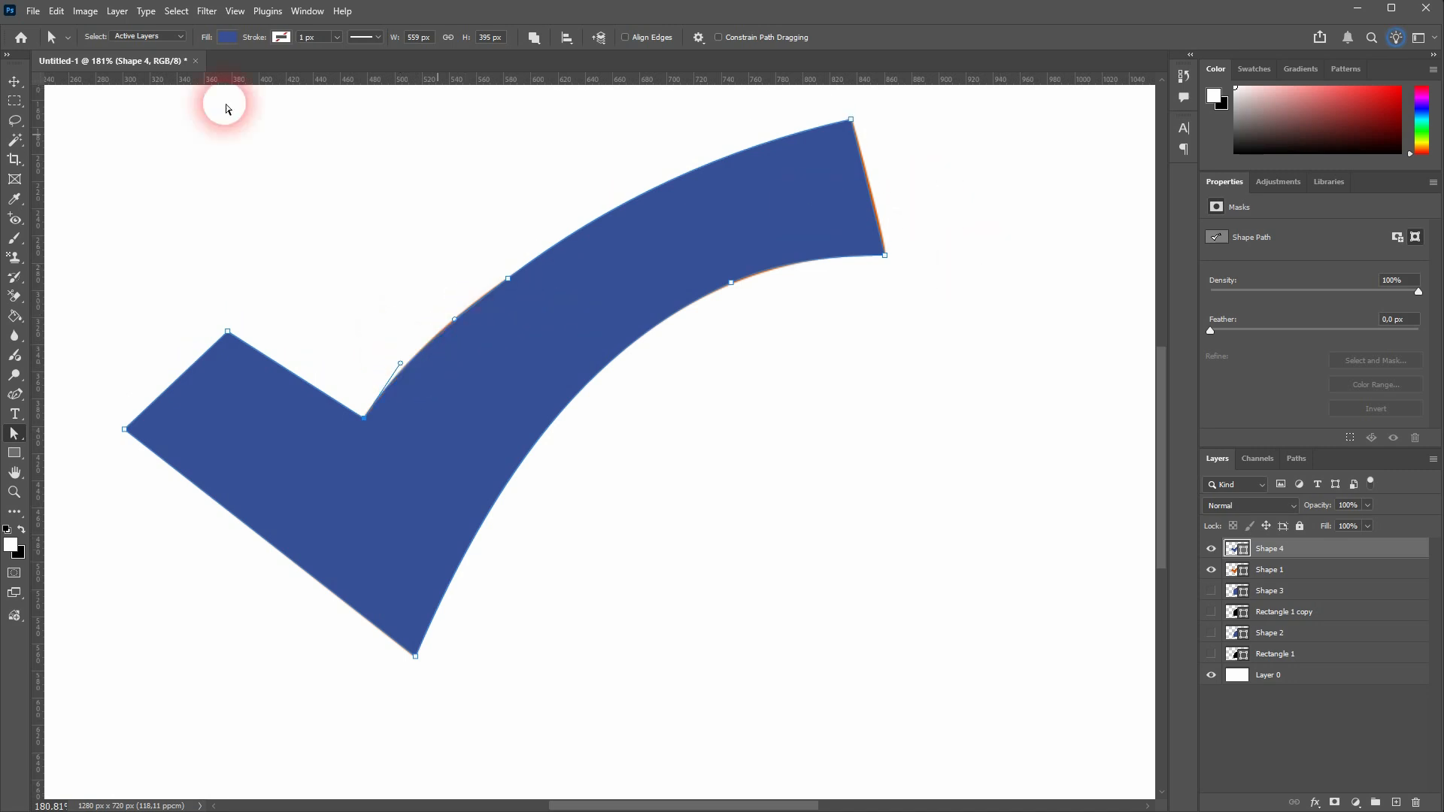
pyautogui.click(24, 90)
pyautogui.scroll(-5, 583, 397)
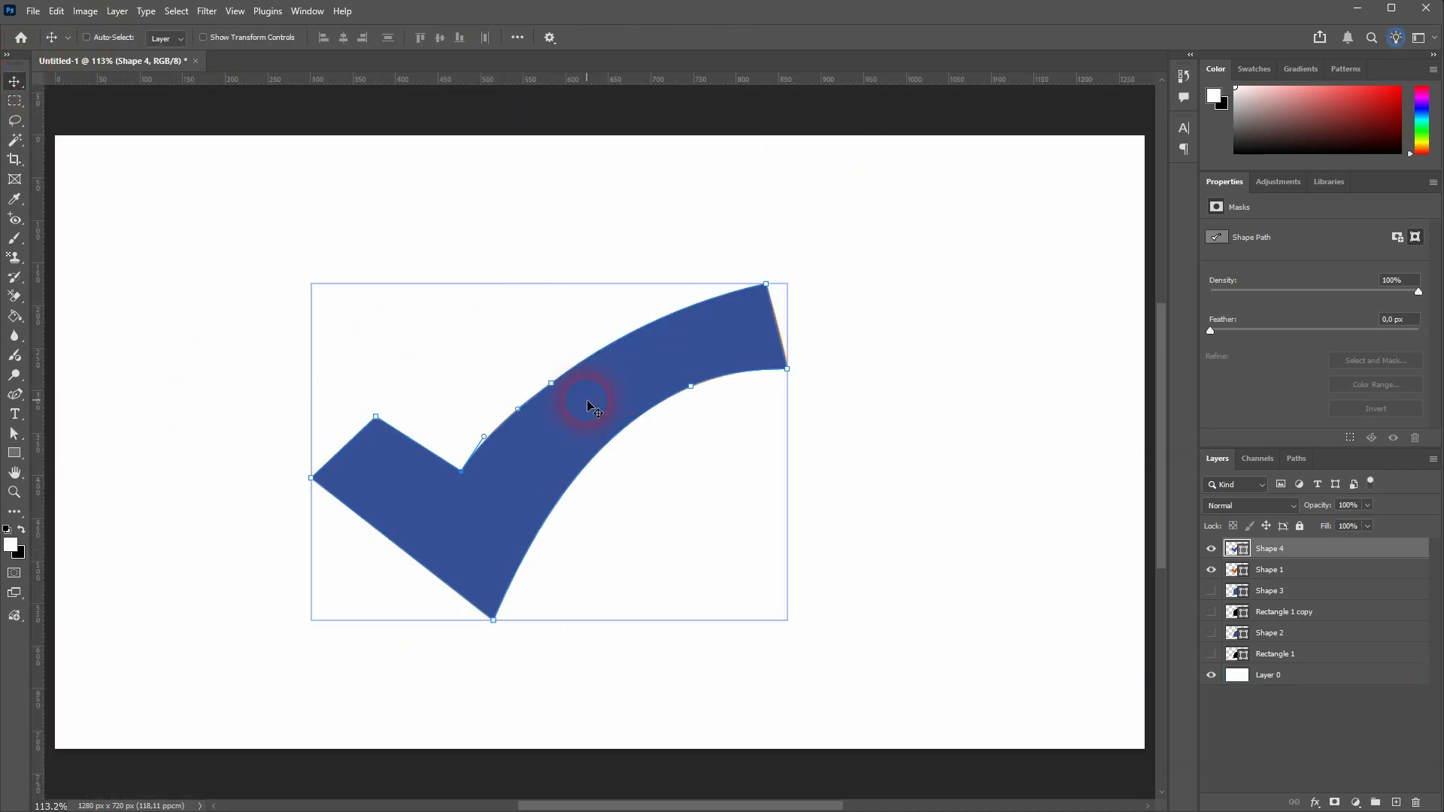
pyautogui.moveTo(444, 501); pyautogui.dragTo(756, 509)
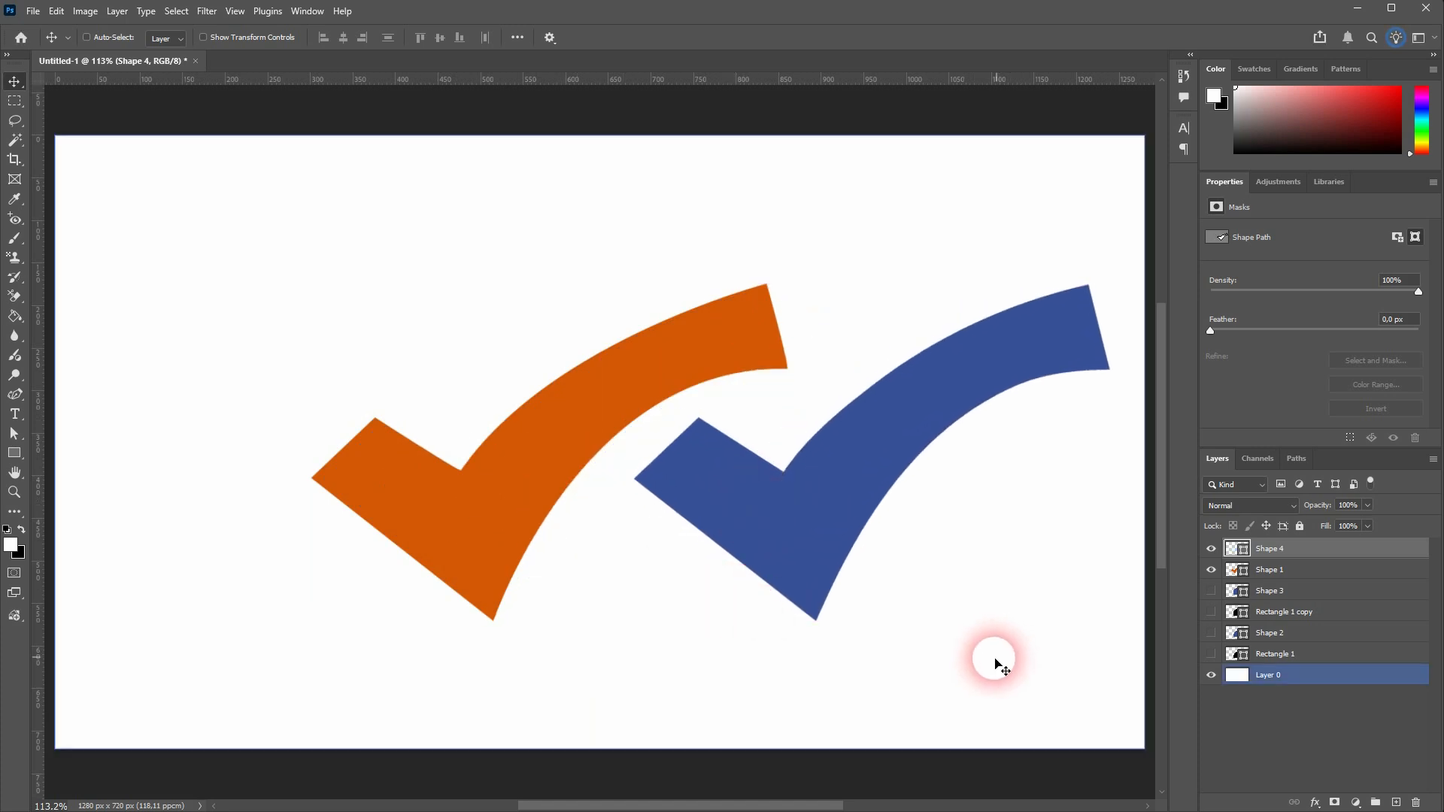
pyautogui.click(15, 394)
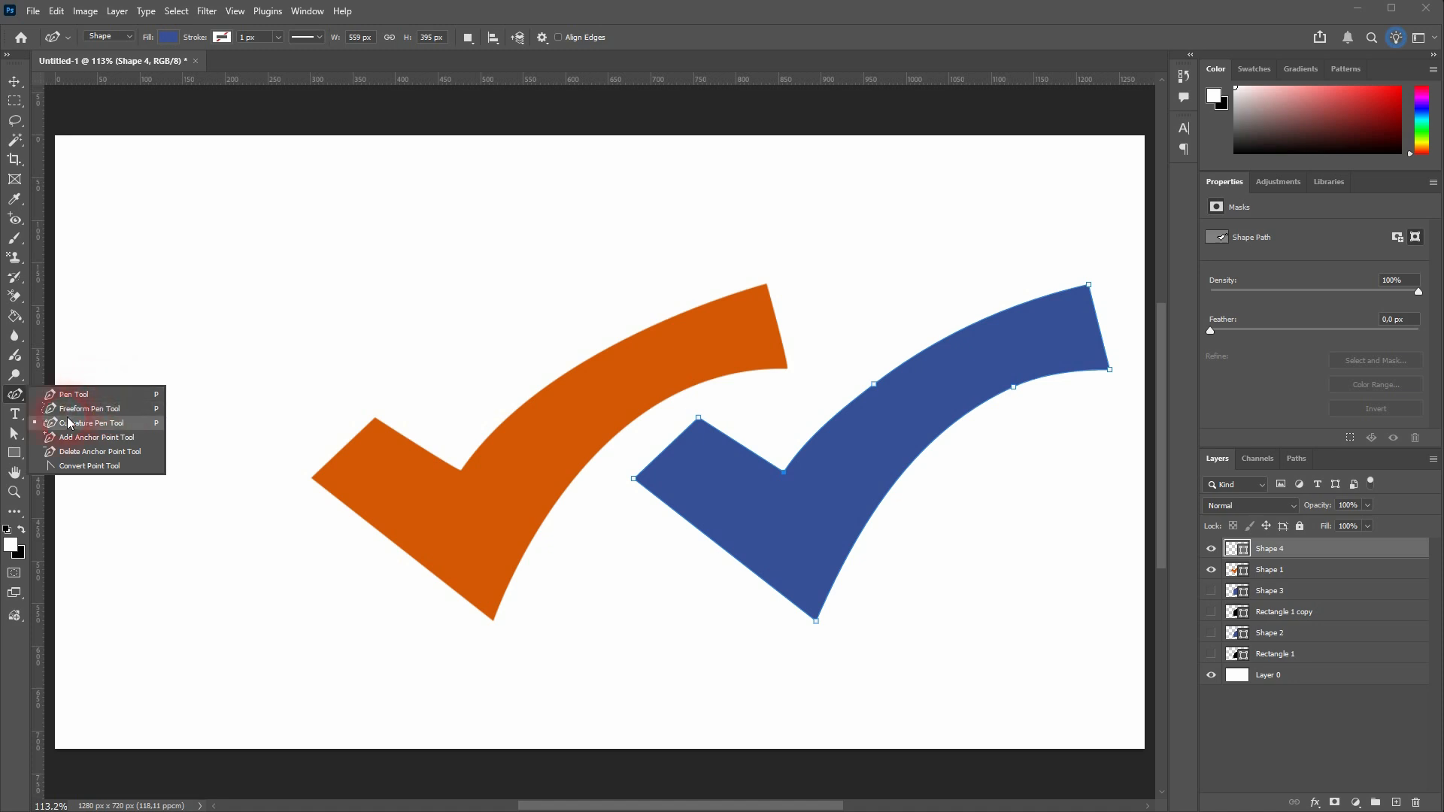
pyautogui.click(14, 436)
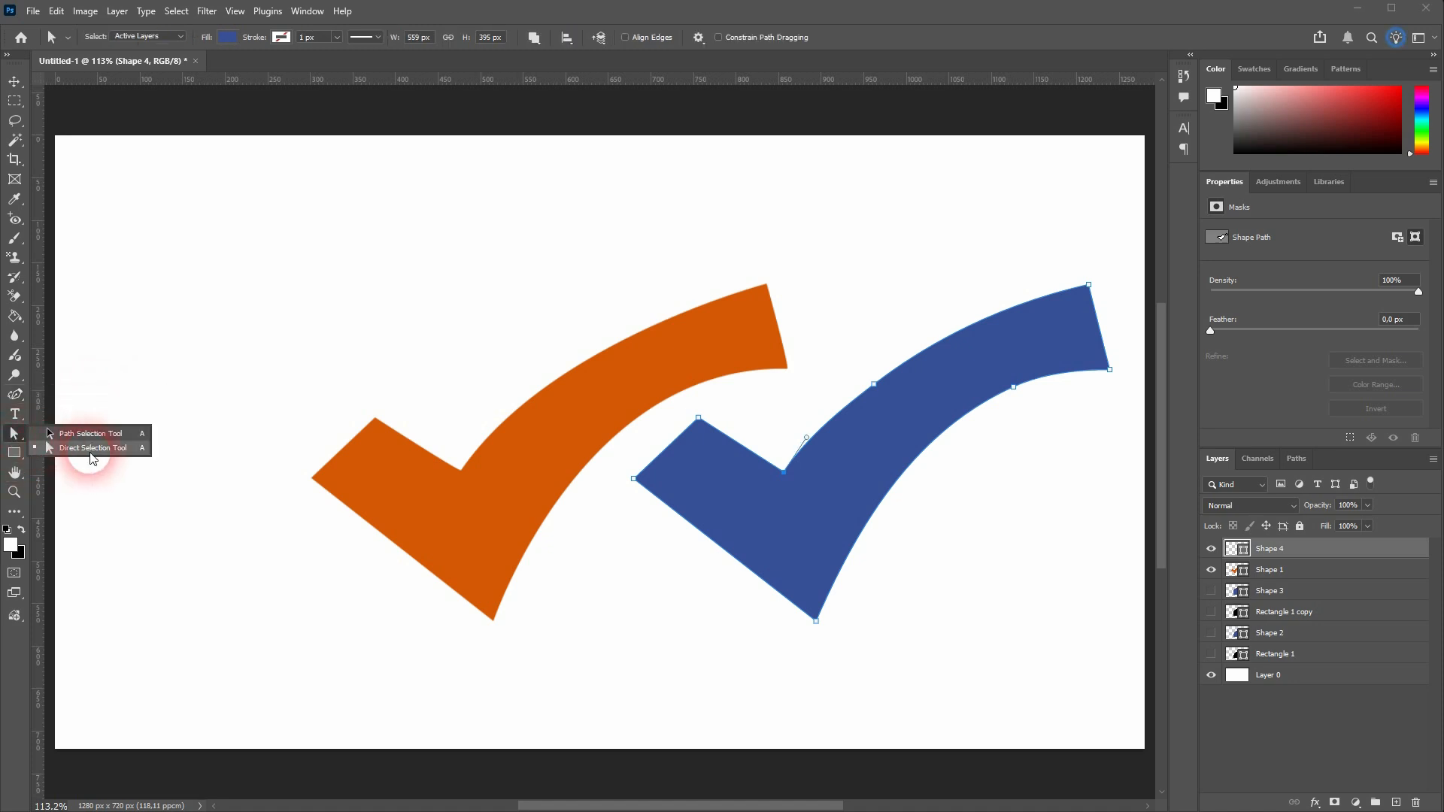